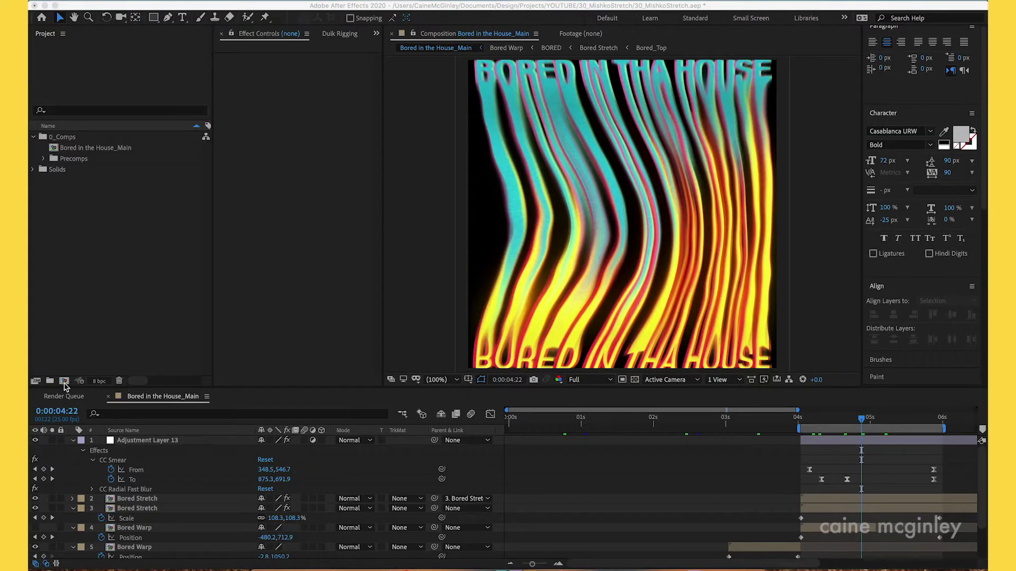
# Create a new 1080 x 1080 px composition at 30 fps with a duration of 10 seconds
pyautogui.click(63, 382)
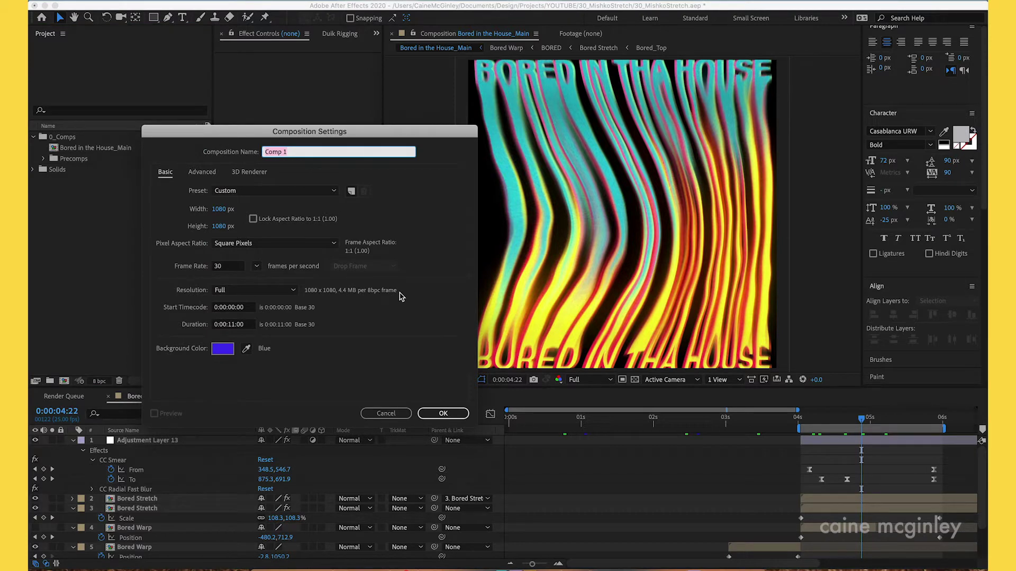
pyautogui.click(231, 325)
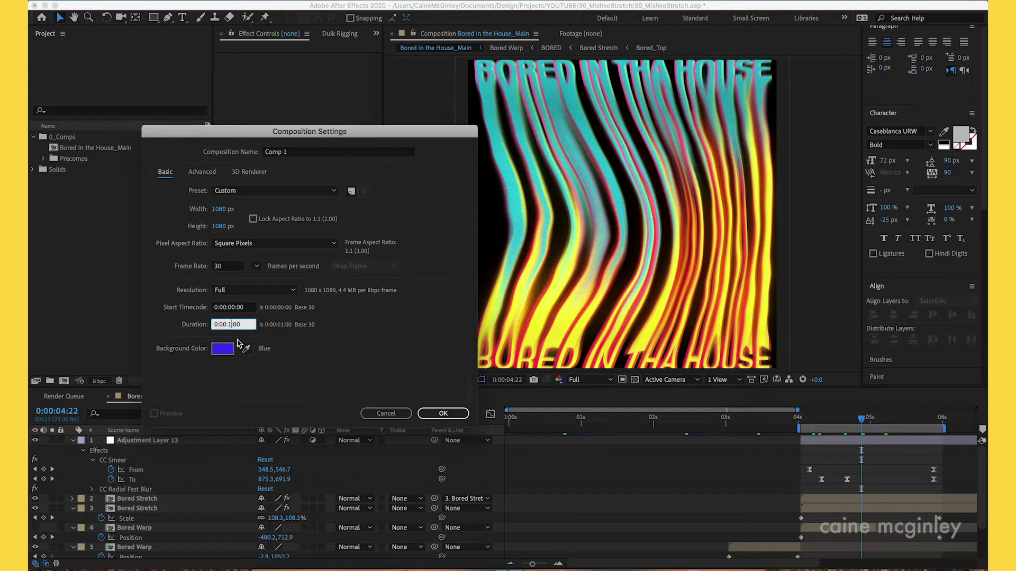
pyautogui.press('Return')
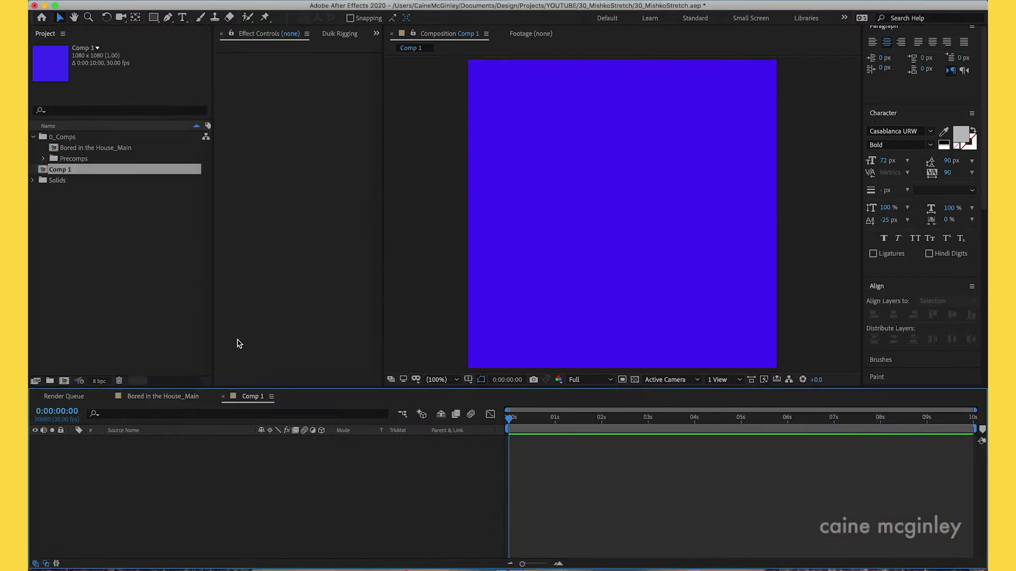
# Add a text layer reading BORED near the upper-left corner of the composition
pyautogui.click(182, 19)
pyautogui.click(492, 98)
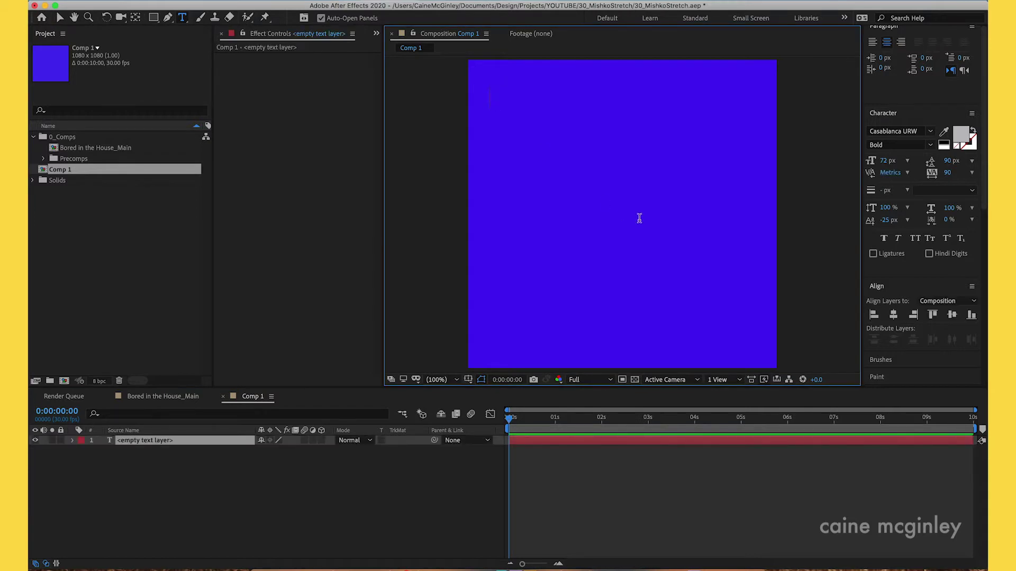
pyautogui.write('BORDE')
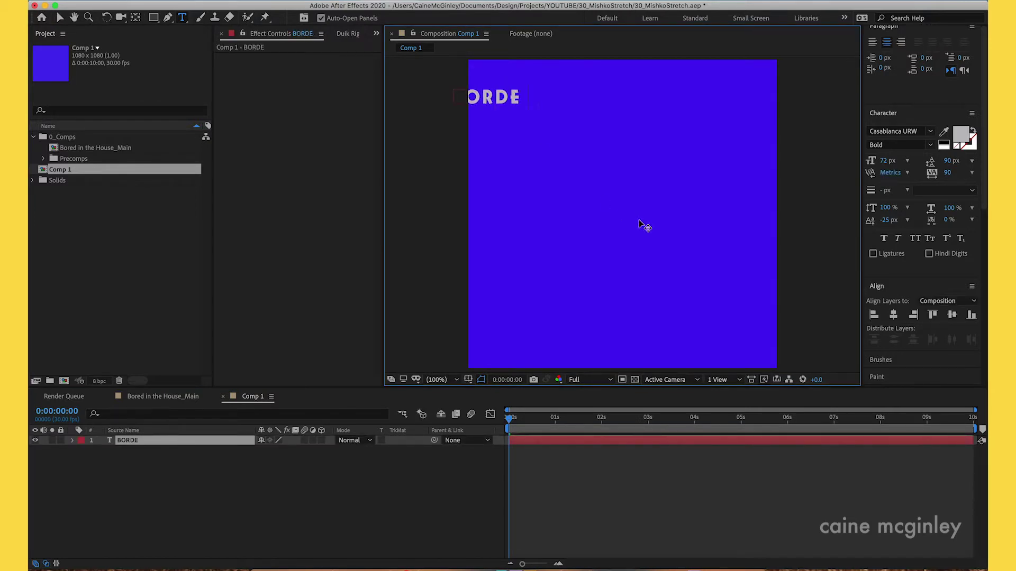
pyautogui.press('BackSpace')
pyautogui.press('BackSpace')
pyautogui.write('ED IN THA')
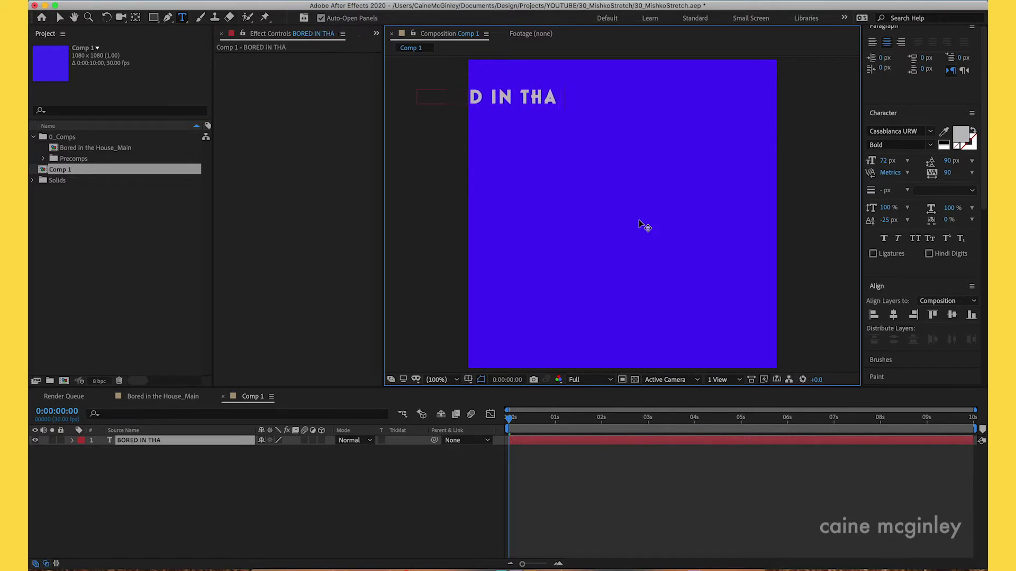
pyautogui.press('BackSpace')
pyautogui.press('BackSpace')
pyautogui.press('BackSpace')
pyautogui.press('BackSpace')
pyautogui.press('BackSpace')
pyautogui.press('BackSpace')
pyautogui.press('BackSpace')
pyautogui.press('BackSpace')
pyautogui.press('BackSpace')
pyautogui.write('D')
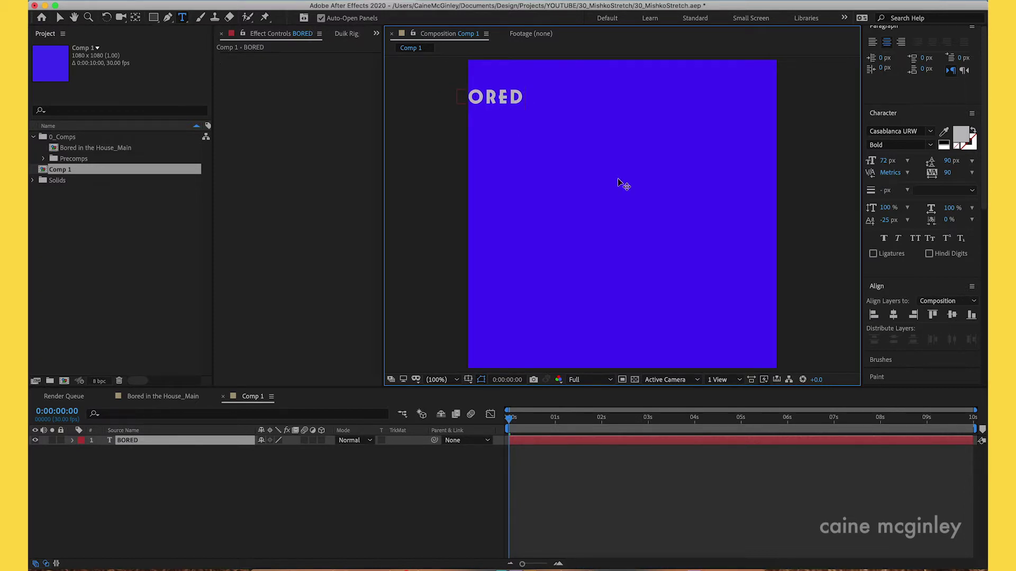
# Set the whole BORED text to the Gotham Black Regular font with a tracking of 90
pyautogui.press('super+a')
pyautogui.click(930, 131)
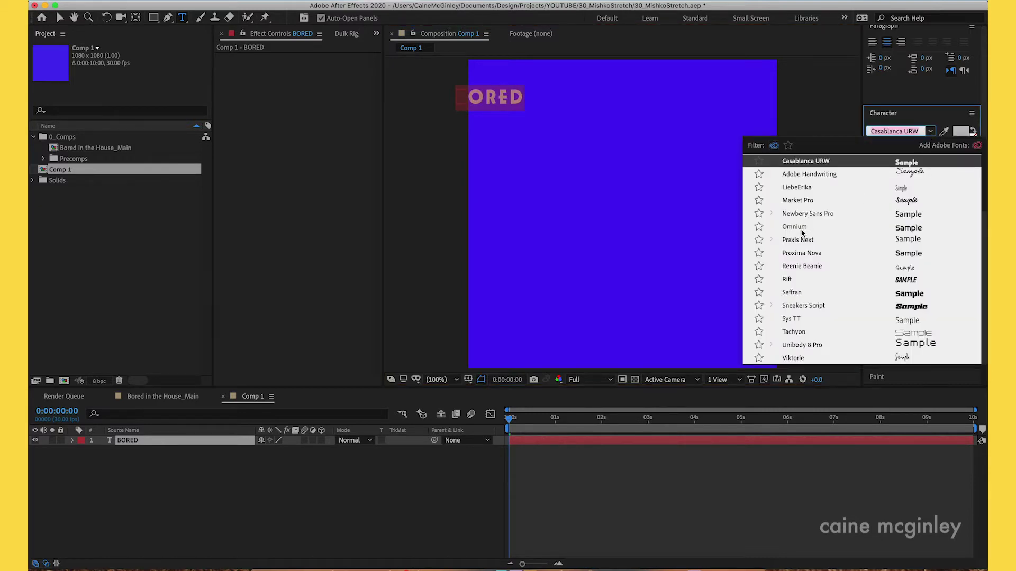
pyautogui.press('Escape')
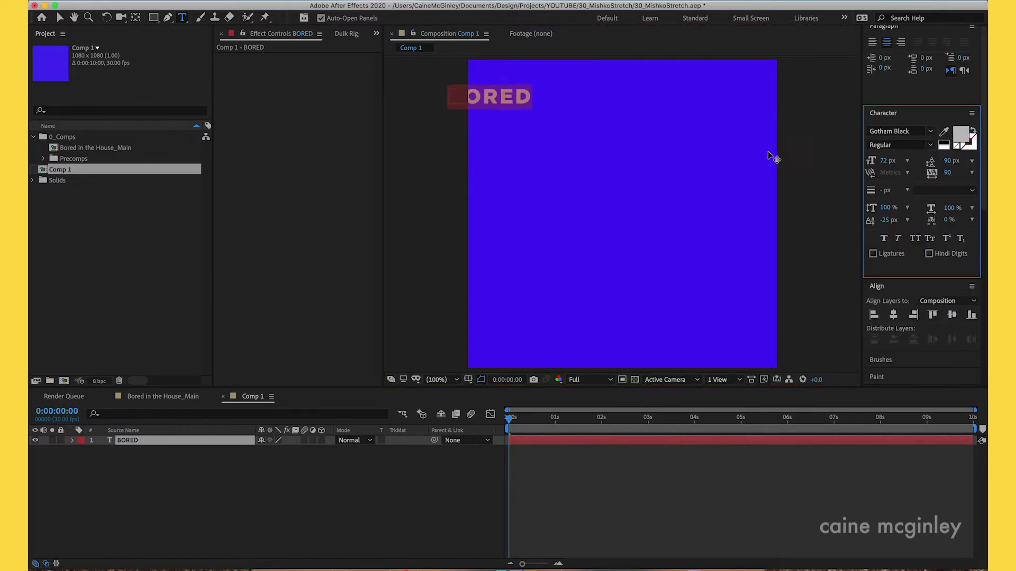
pyautogui.click(948, 173)
pyautogui.write('0')
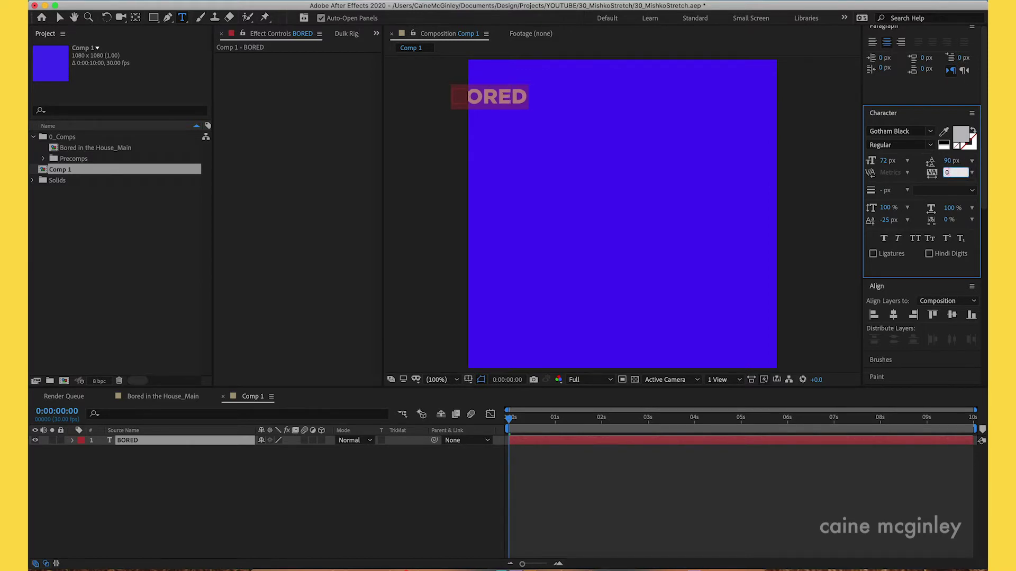
pyautogui.write('90')
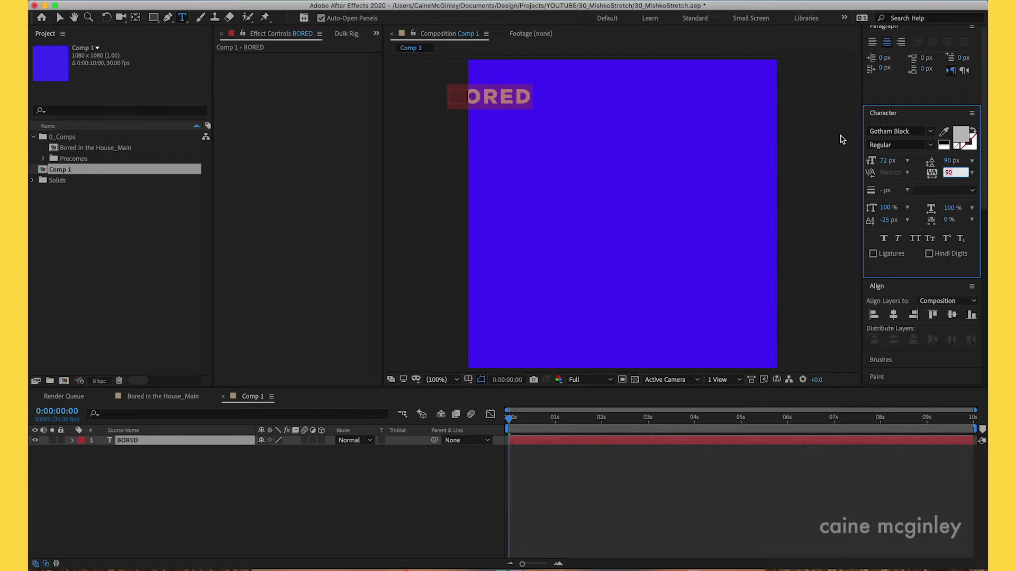
# Move the BORED text fully inside the frame near its upper edge and set its font size to 177 px
pyautogui.click(59, 20)
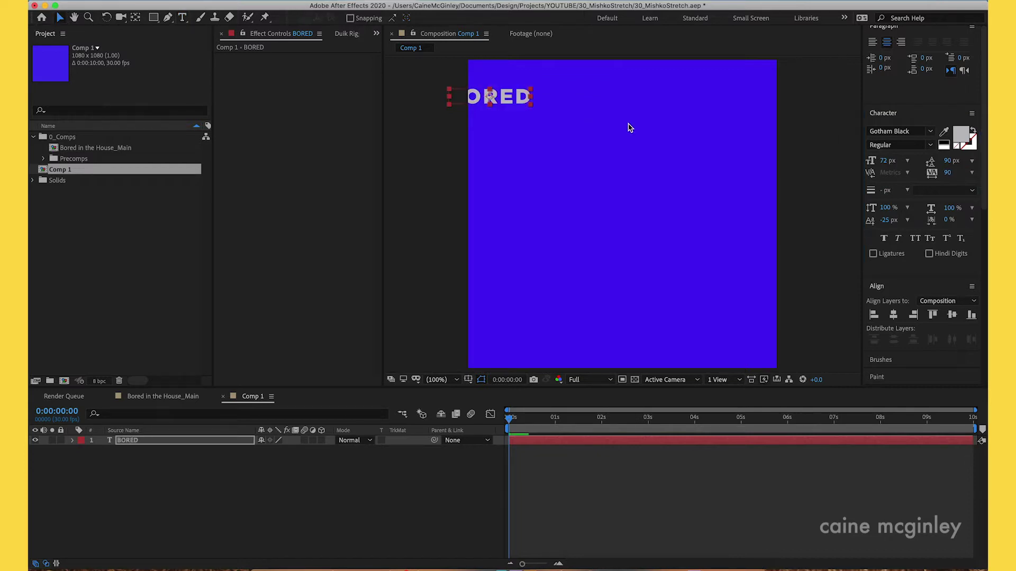
pyautogui.moveTo(516, 102); pyautogui.dragTo(625, 124)
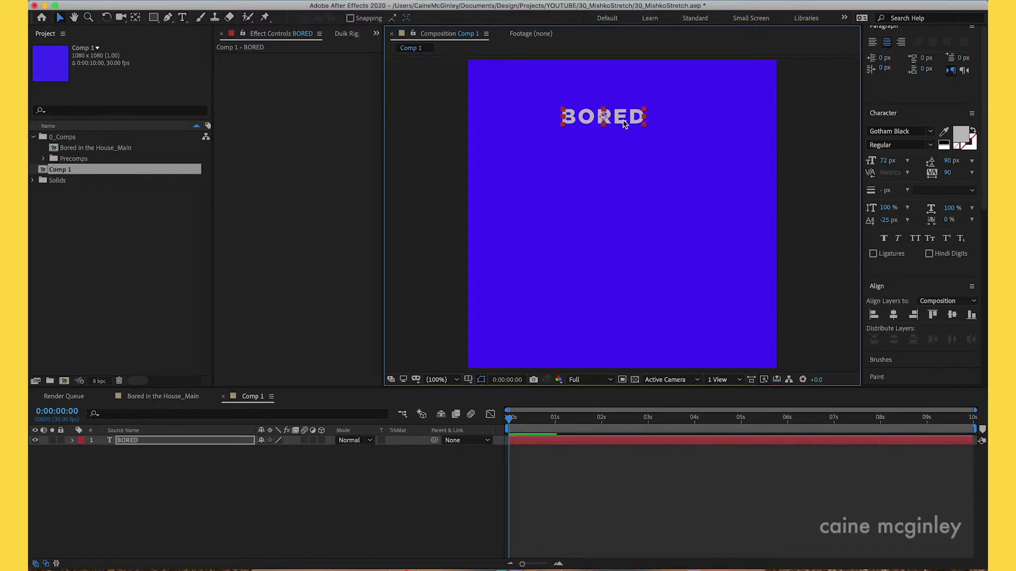
pyautogui.moveTo(886, 160); pyautogui.dragTo(965, 160)
pyautogui.moveTo(646, 96)
pyautogui.mouseDown()
pyautogui.moveTo(681, 86)
pyautogui.moveTo(660, 81)
pyautogui.mouseUp()
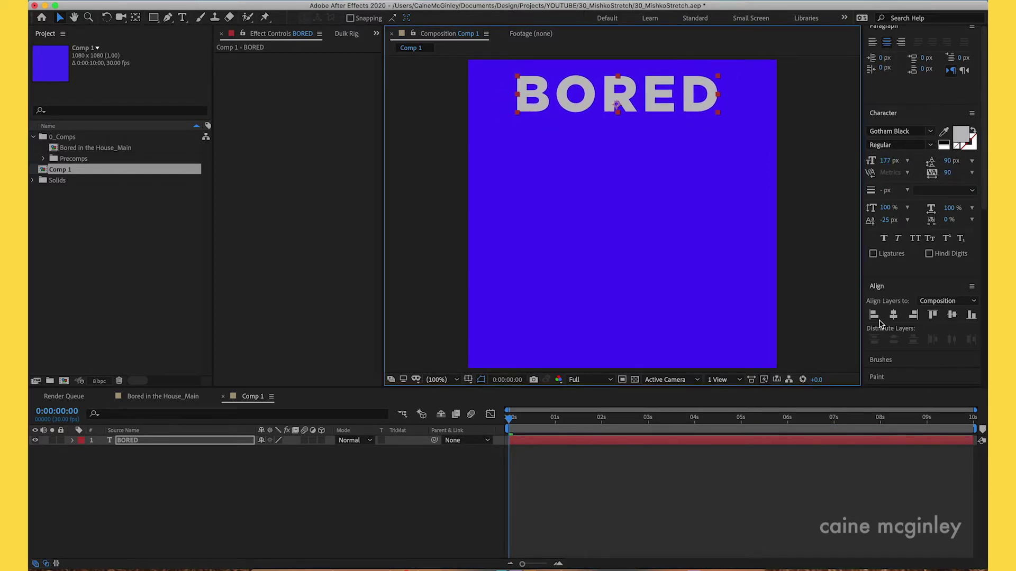
# Center the BORED text in the composition and move it straight up to just below the frame's upper edge
pyautogui.click(893, 314)
pyautogui.click(951, 315)
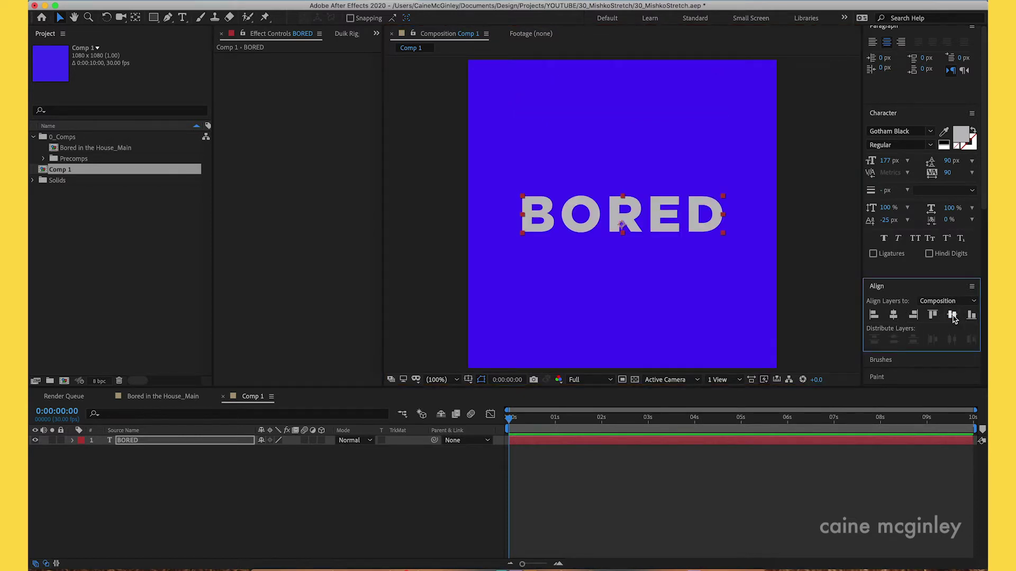
pyautogui.moveTo(652, 214); pyautogui.dragTo(656, 93)
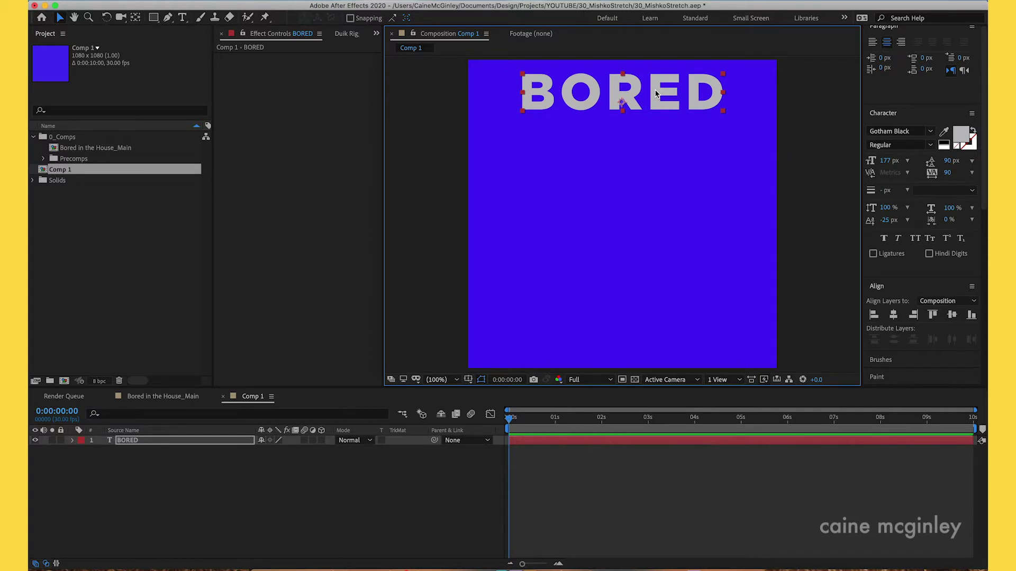
# Duplicate the BORED text layer twice
pyautogui.click(132, 440)
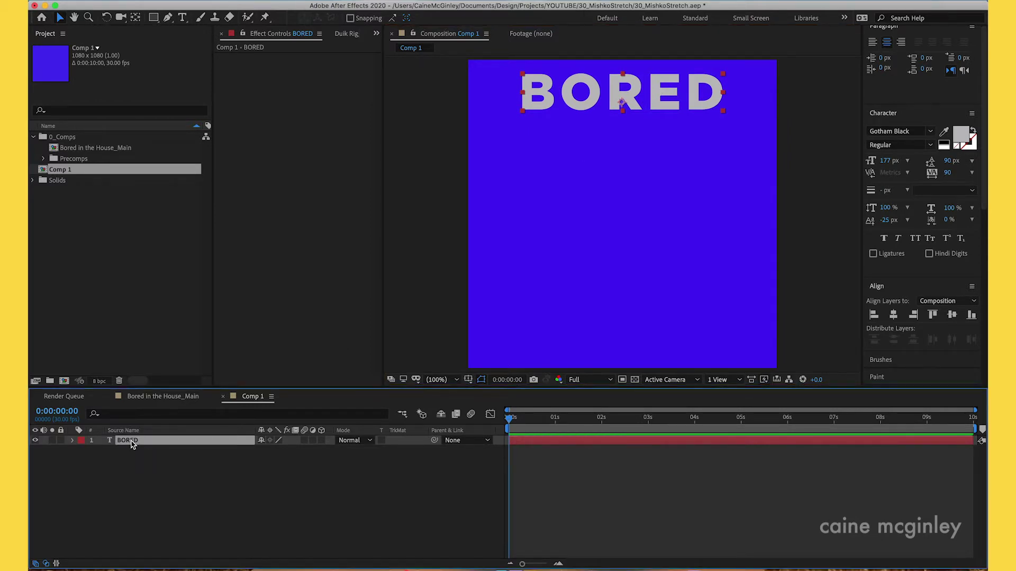
pyautogui.press('super+d')
pyautogui.press('super+d')
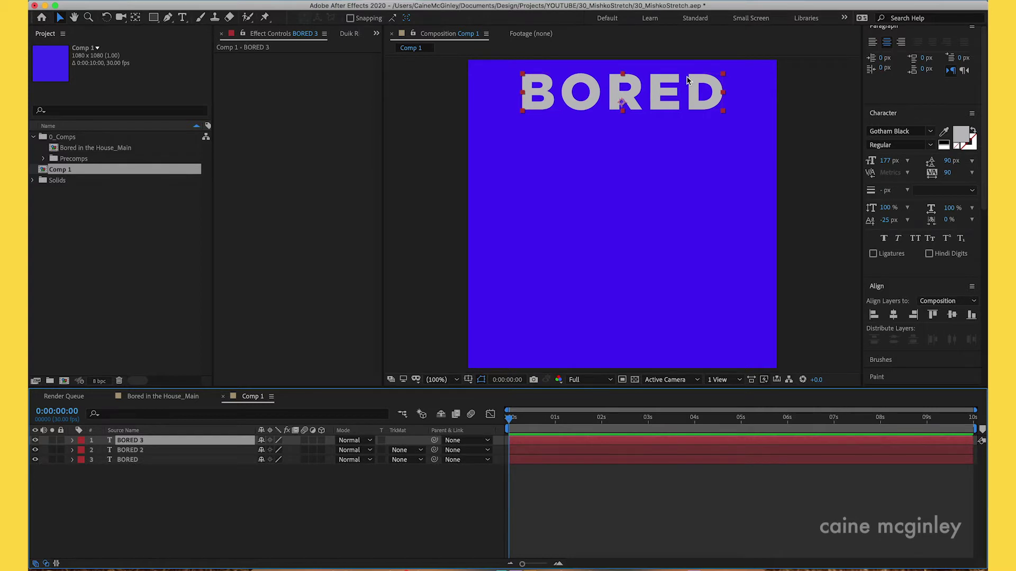
# Offset the BORED 3 copy slightly left and the BORED 2 copy slightly right of the original text
pyautogui.click(688, 80)
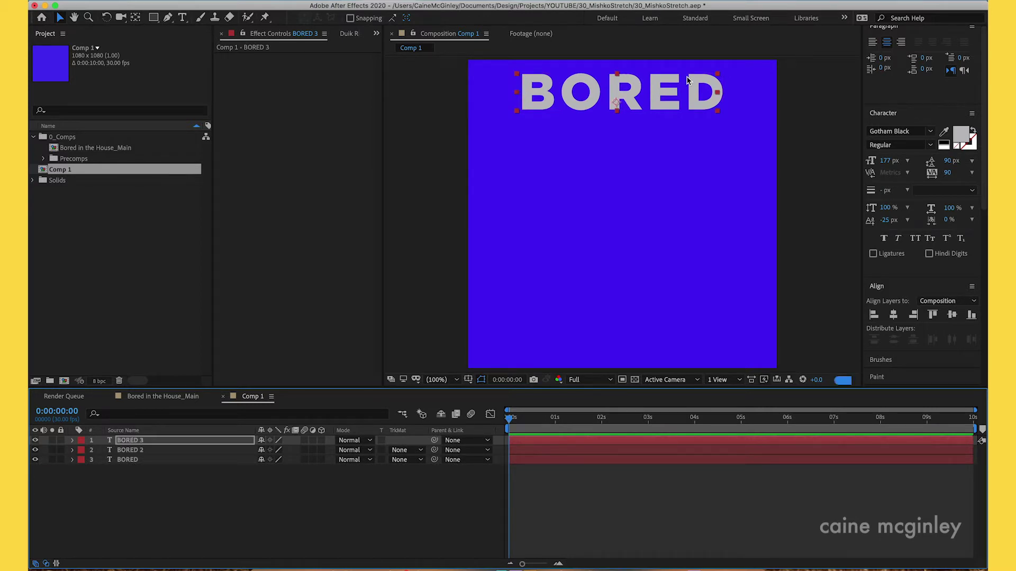
pyautogui.hotkey('shift', 'Left')
pyautogui.click(151, 450)
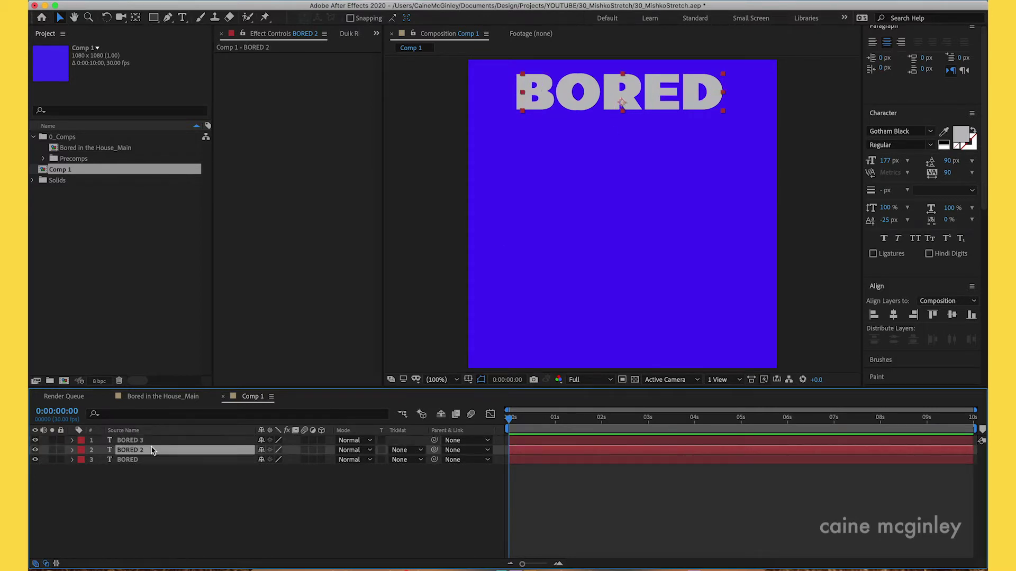
pyautogui.hotkey('shift', 'Right')
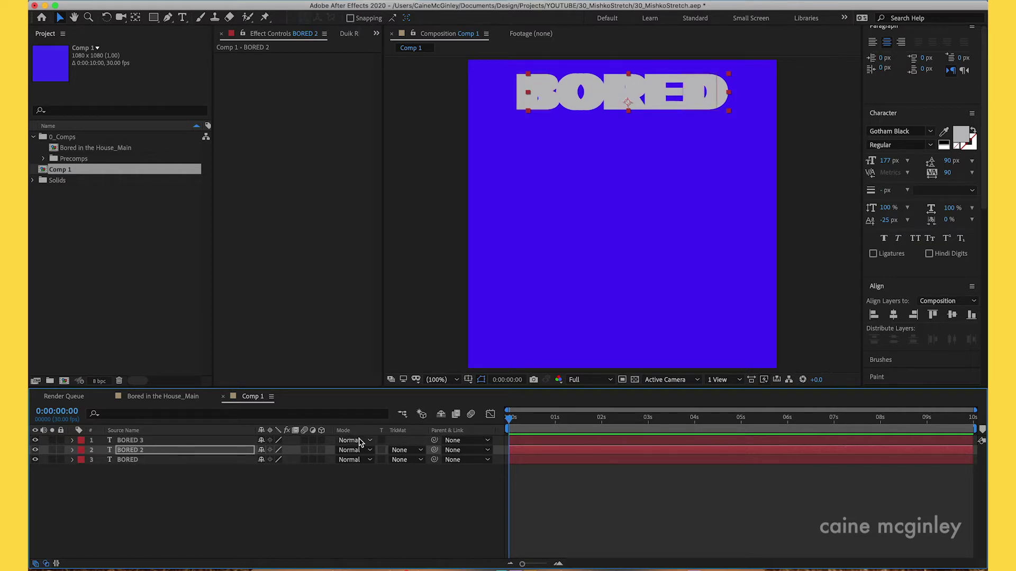
pyautogui.press('Left')
pyautogui.press('Left')
pyautogui.press('Left')
pyautogui.press('Left')
pyautogui.press('Left')
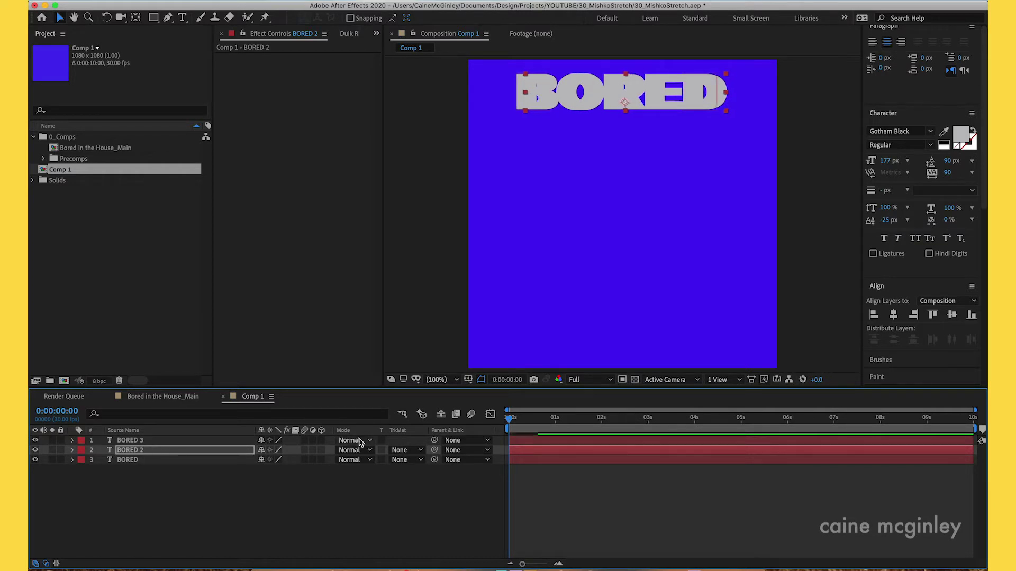
# Set the fill color of the BORED 2 text to light blue 4FA7FF
pyautogui.click(960, 137)
pyautogui.moveTo(740, 396); pyautogui.dragTo(728, 347)
pyautogui.click(870, 379)
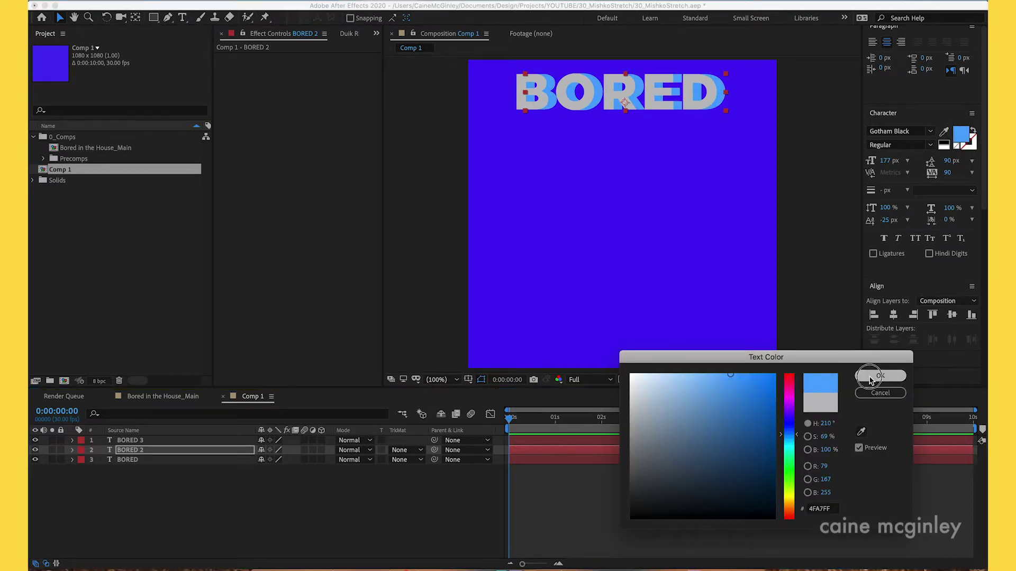
# Set the fill color of the BORED 3 text to light green 86FF7C
pyautogui.click(130, 440)
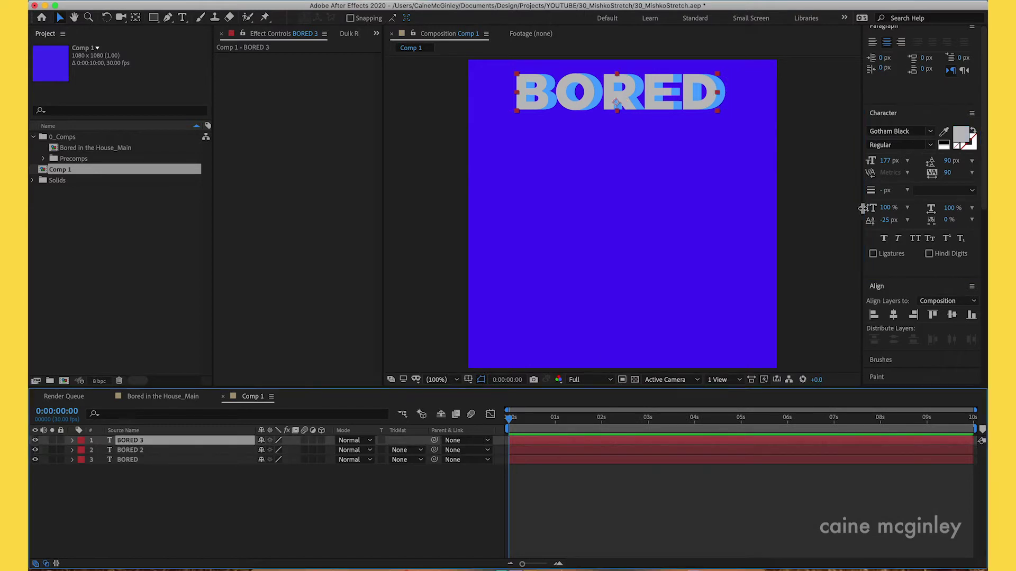
pyautogui.click(964, 131)
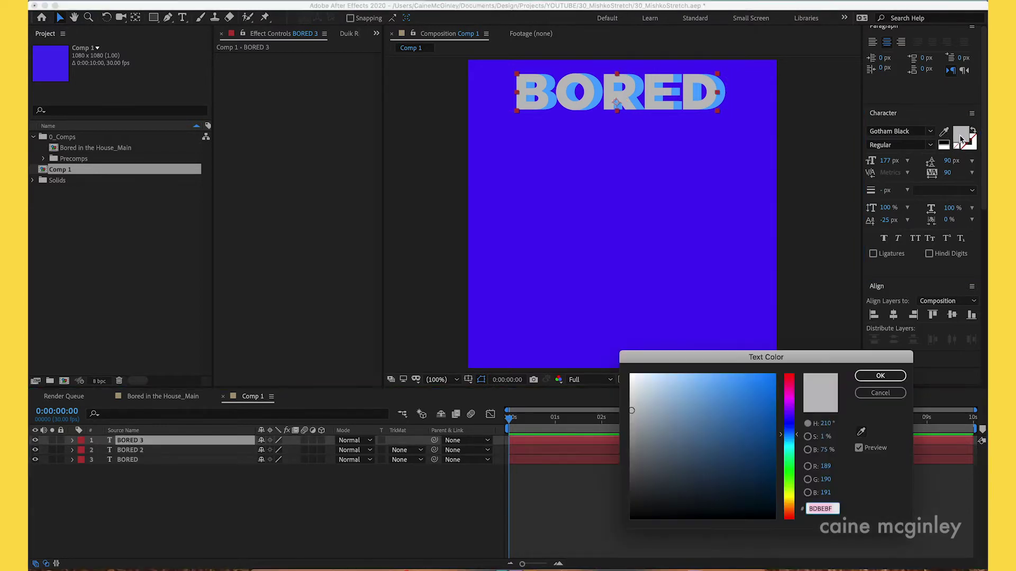
pyautogui.click(787, 477)
pyautogui.click(705, 375)
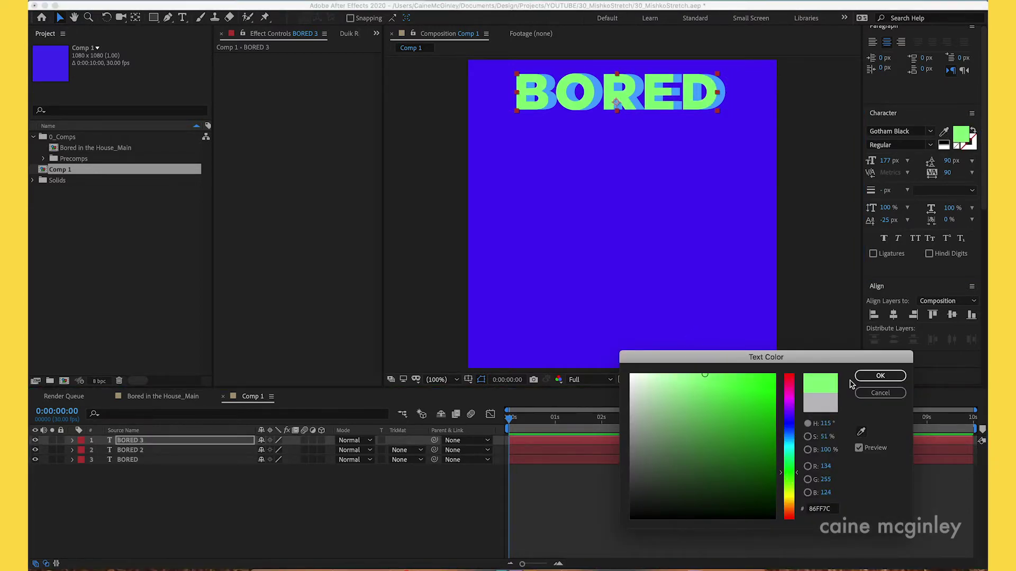
pyautogui.click(878, 376)
# Set the fill color of the original BORED text to bright yellow
pyautogui.click(110, 458)
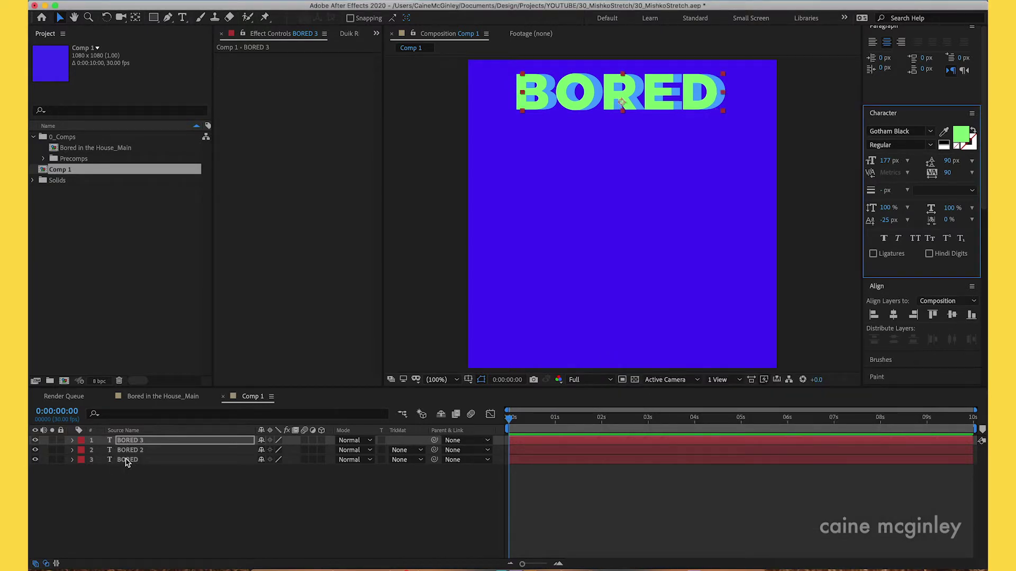
pyautogui.click(966, 133)
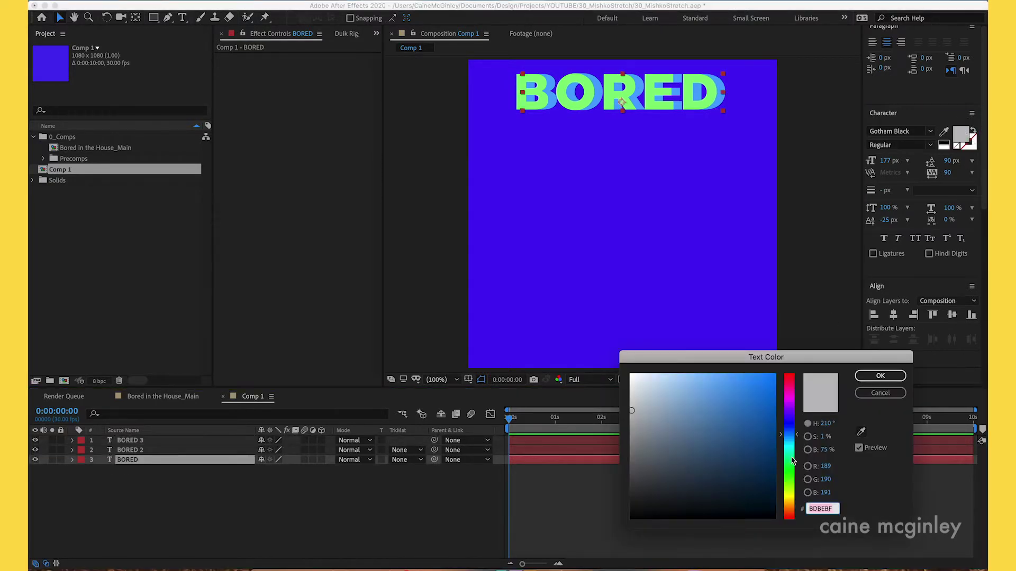
pyautogui.click(791, 498)
pyautogui.click(772, 375)
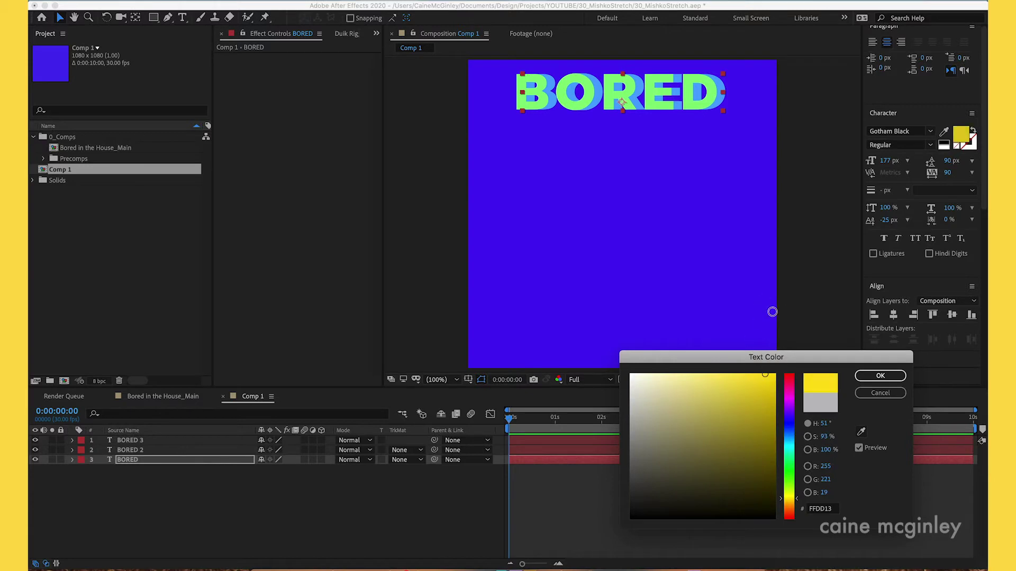
pyautogui.click(880, 374)
# Bring the yellow BORED layer to the front of the stack and nudge the green copy closer behind it
pyautogui.moveTo(139, 462); pyautogui.dragTo(137, 441)
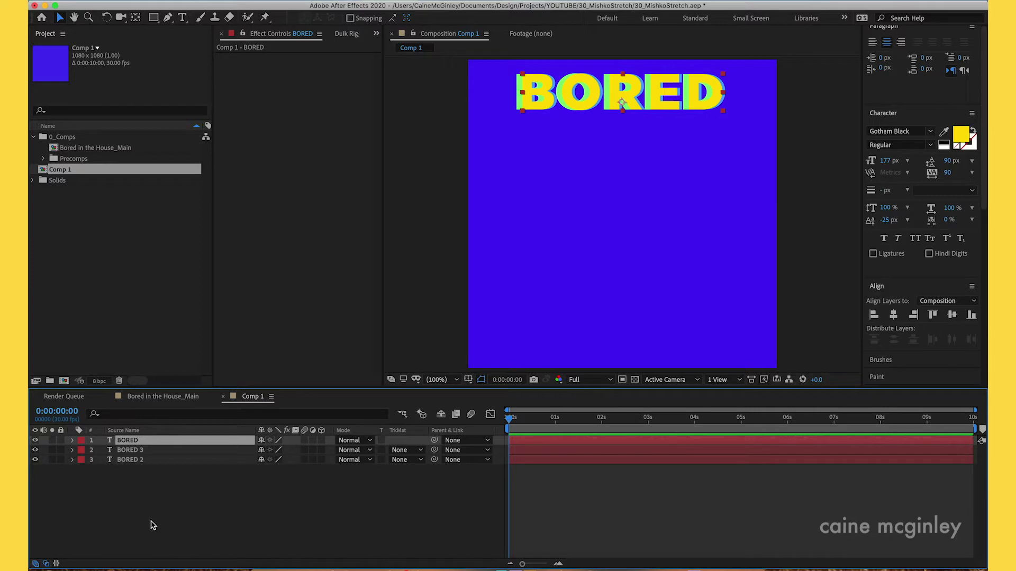
pyautogui.click(141, 460)
pyautogui.click(137, 450)
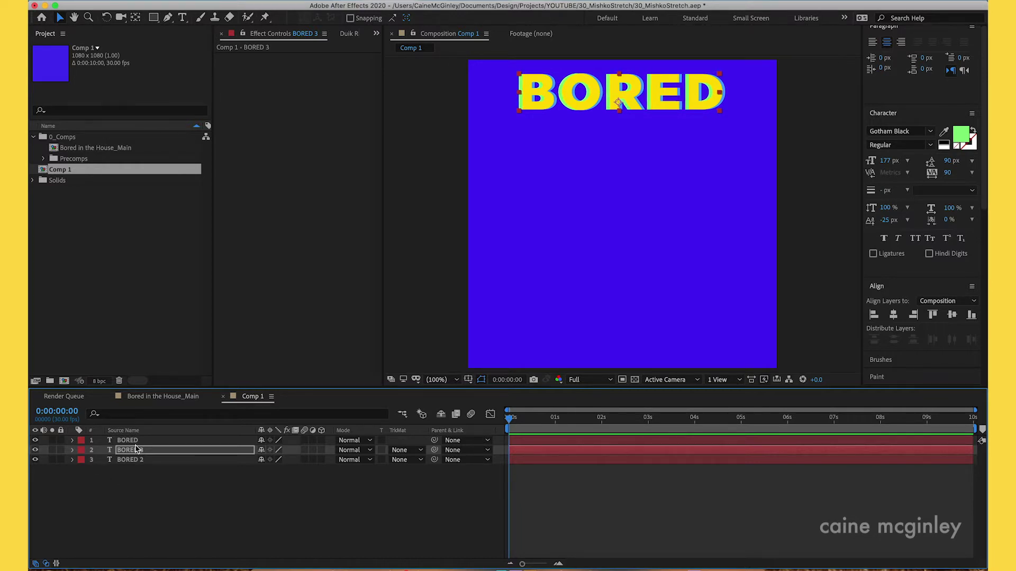
# Duplicate all three colored BORED text layers together
pyautogui.click(147, 459)
pyautogui.keyDown('shift'); pyautogui.click(139, 450); pyautogui.keyUp('shift')
pyautogui.keyDown('shift'); pyautogui.click(134, 441); pyautogui.keyUp('shift')
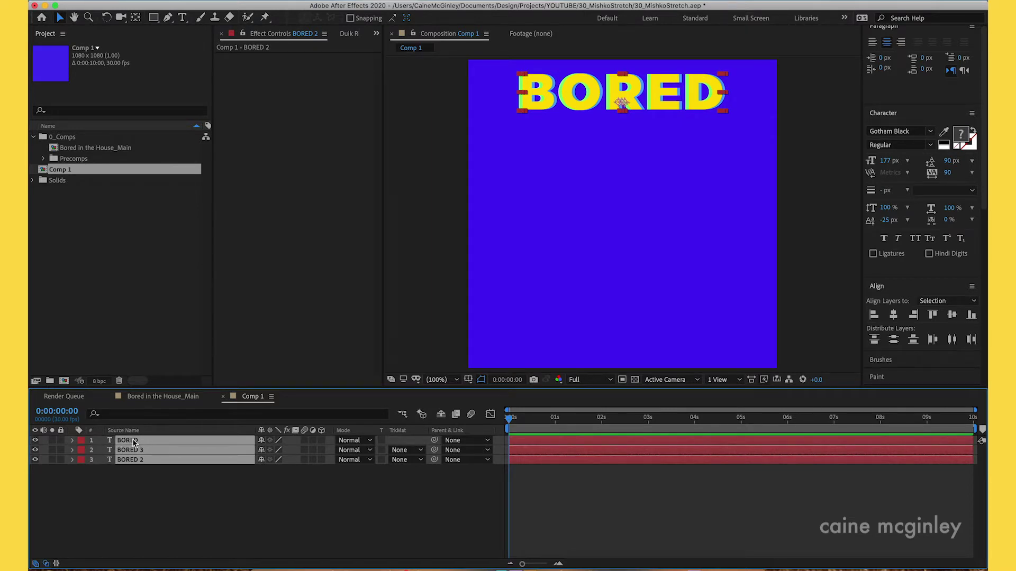
pyautogui.press('super+d')
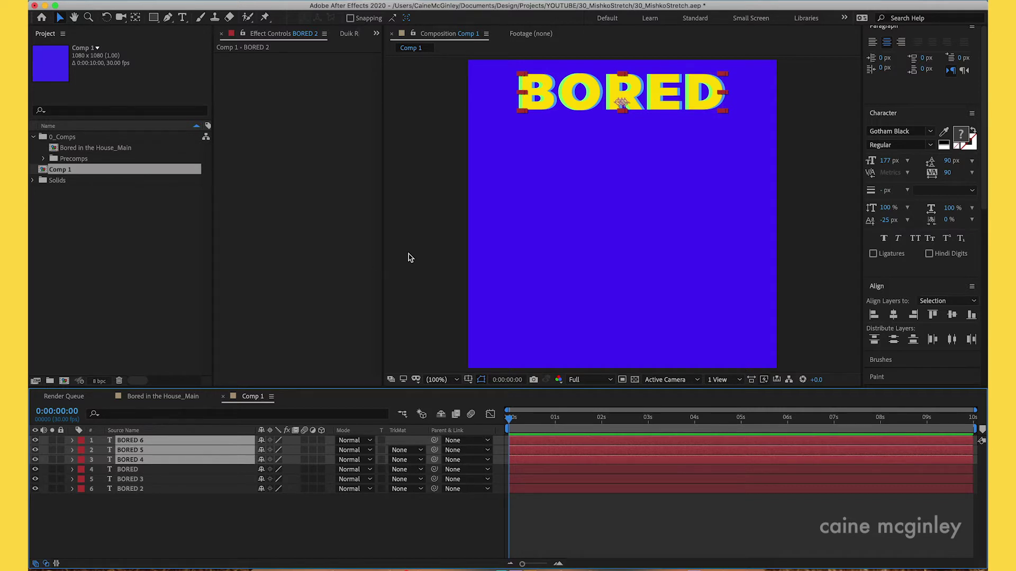
# Move the three duplicated BORED layers straight down to just above the composition's lower edge
pyautogui.hotkey('shift', 'Down')
pyautogui.hotkey('shift', 'Down')
pyautogui.hotkey('shift', 'Down')
pyautogui.hotkey('shift', 'Down')
pyautogui.hotkey('shift', 'Down')
pyautogui.hotkey('shift', 'Down')
pyautogui.hotkey('shift', 'Down')
pyautogui.hotkey('shift', 'Down')
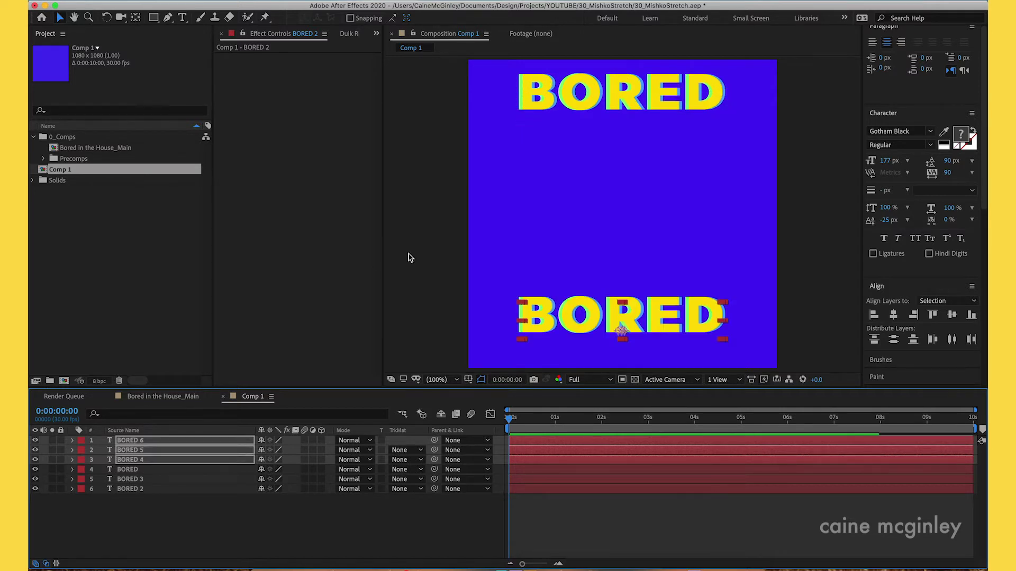
pyautogui.hotkey('shift', 'Down')
pyautogui.hotkey('shift', 'Down')
pyautogui.hotkey('shift', 'Down')
pyautogui.hotkey('shift', 'Down')
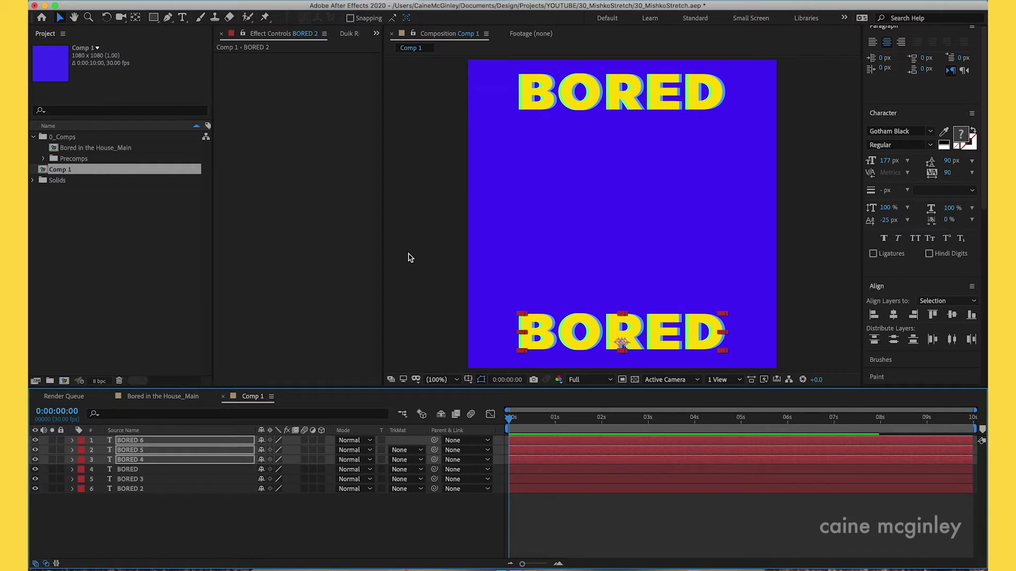
# Change the fill color of the blue rear copy of the lower BORED text to pink
pyautogui.click(151, 519)
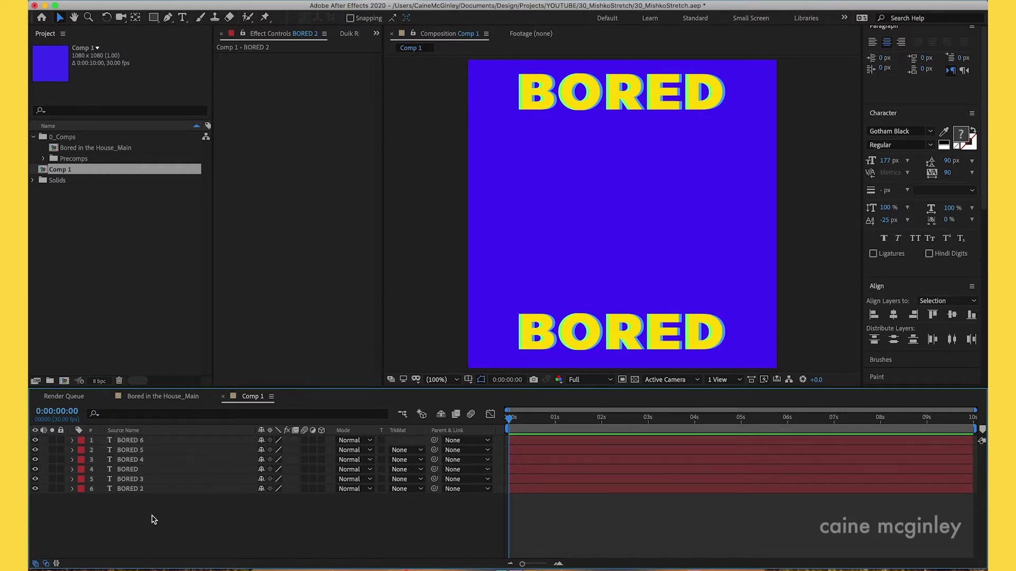
pyautogui.click(138, 460)
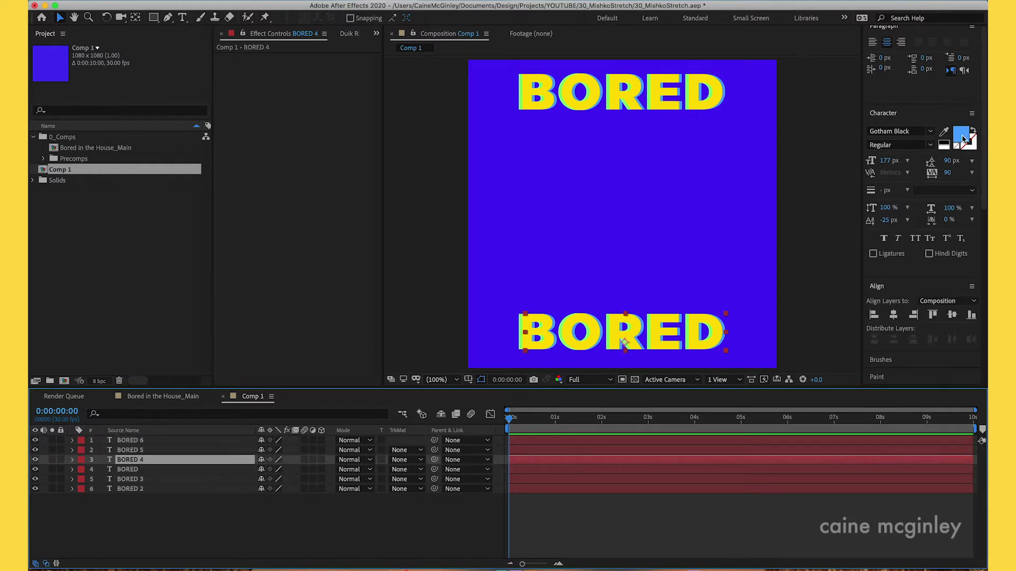
pyautogui.click(963, 139)
pyautogui.moveTo(789, 455); pyautogui.dragTo(788, 476)
pyautogui.click(879, 376)
pyautogui.click(138, 450)
pyautogui.click(963, 139)
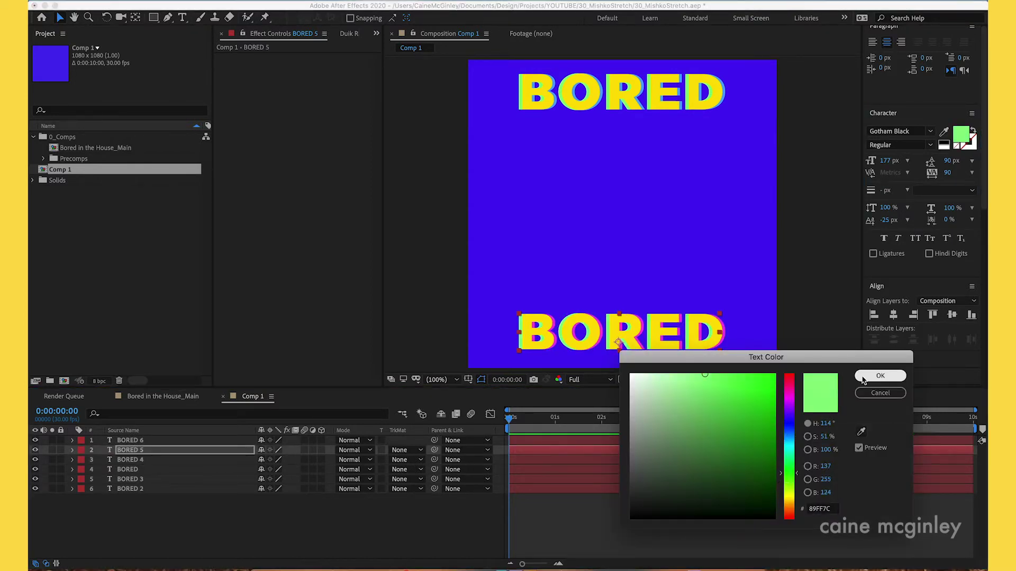
pyautogui.click(879, 376)
# Set the fill color of the front copy of the lower BORED text to cyan, 05E2FF
pyautogui.click(147, 441)
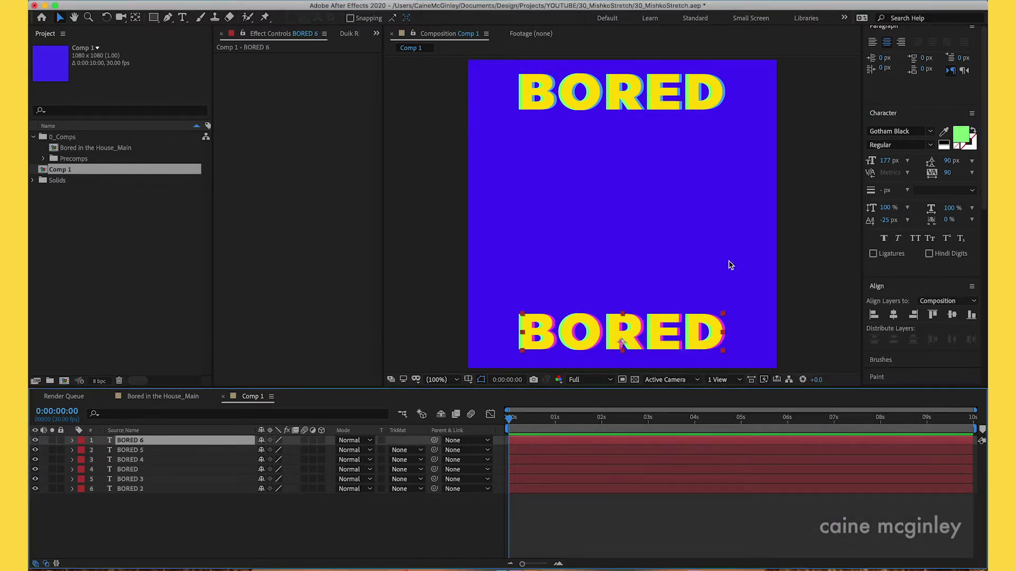
pyautogui.click(961, 133)
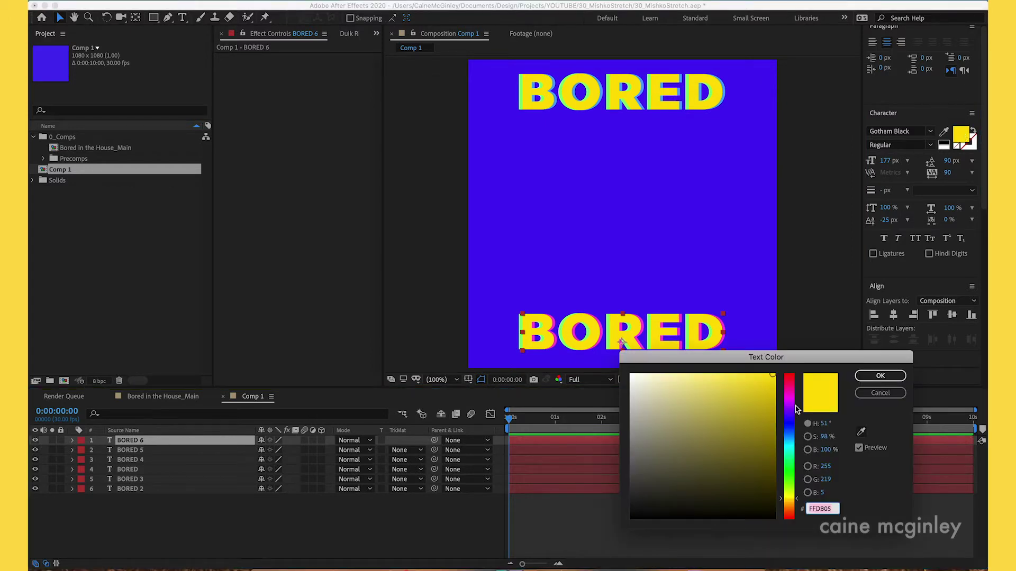
pyautogui.click(791, 388)
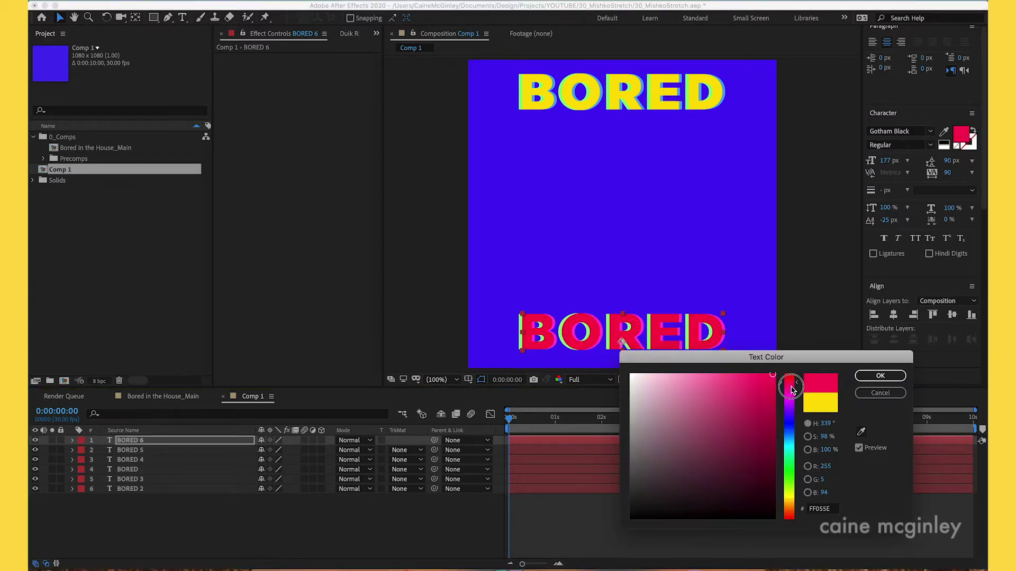
pyautogui.click(796, 444)
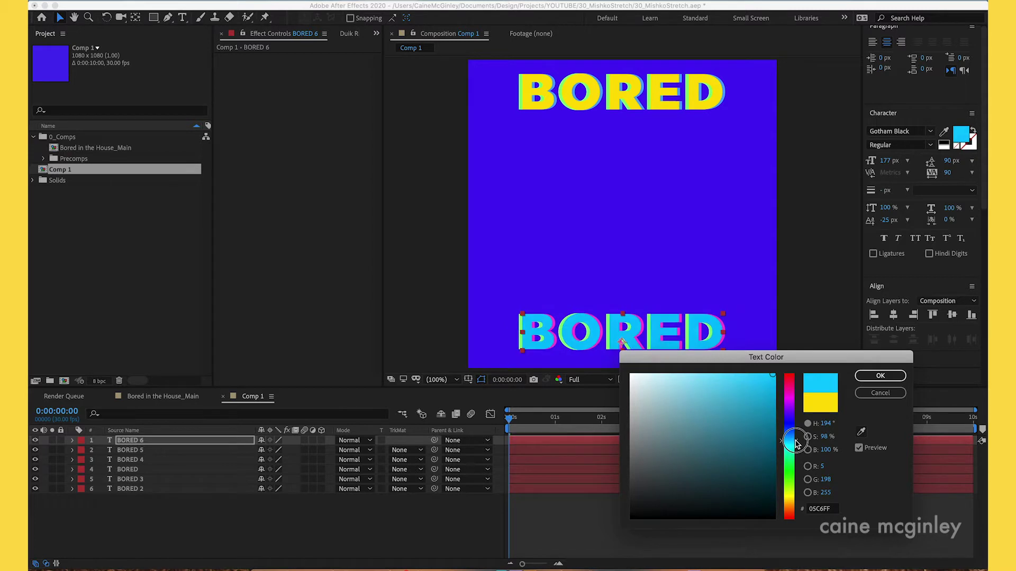
pyautogui.click(796, 443)
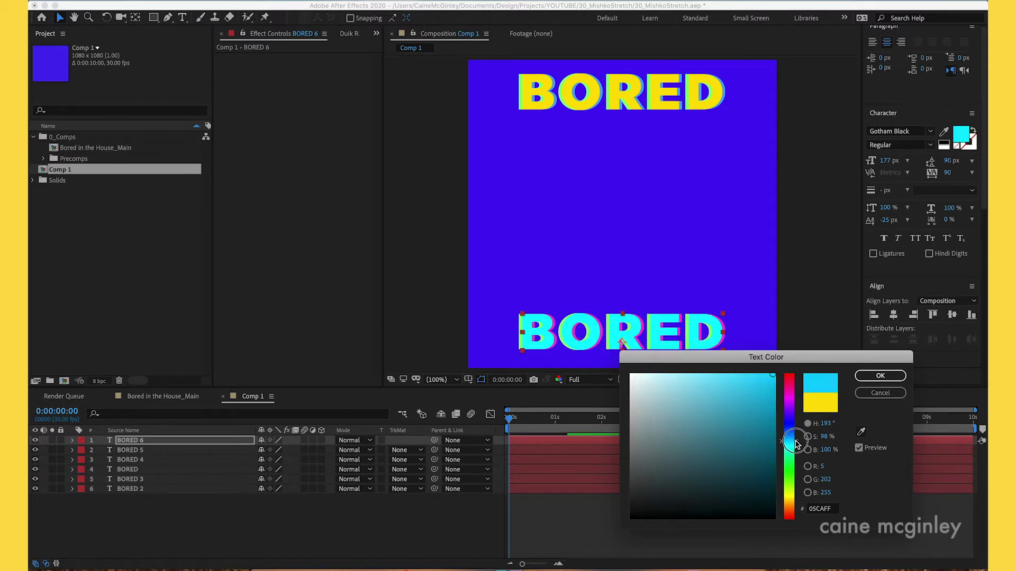
pyautogui.click(797, 446)
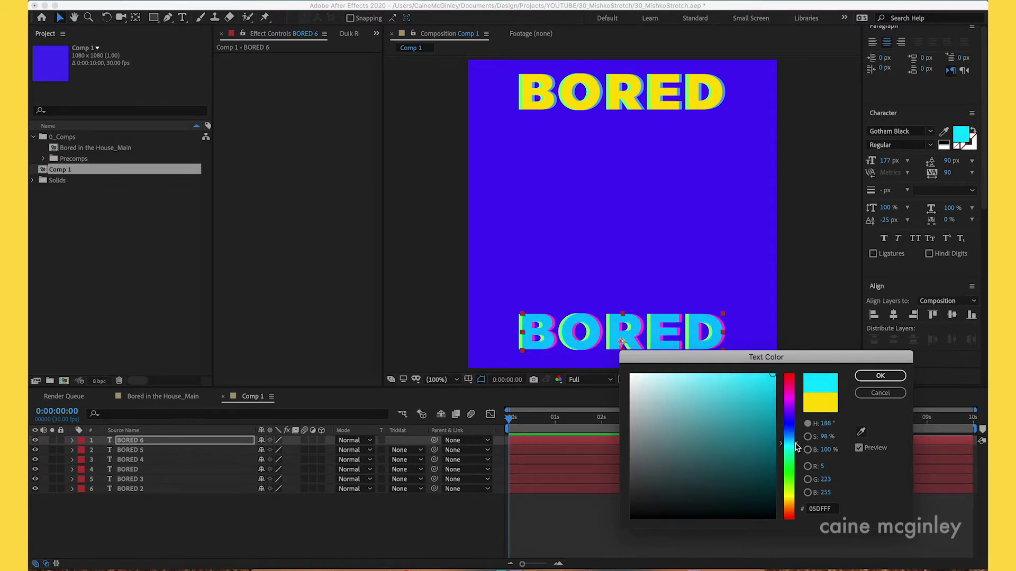
pyautogui.click(796, 446)
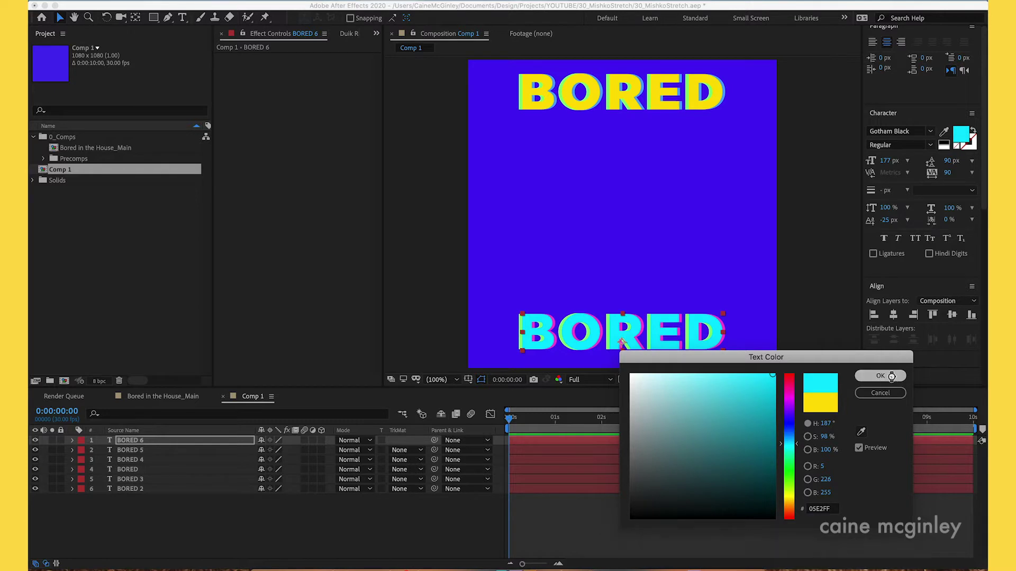
pyautogui.click(880, 376)
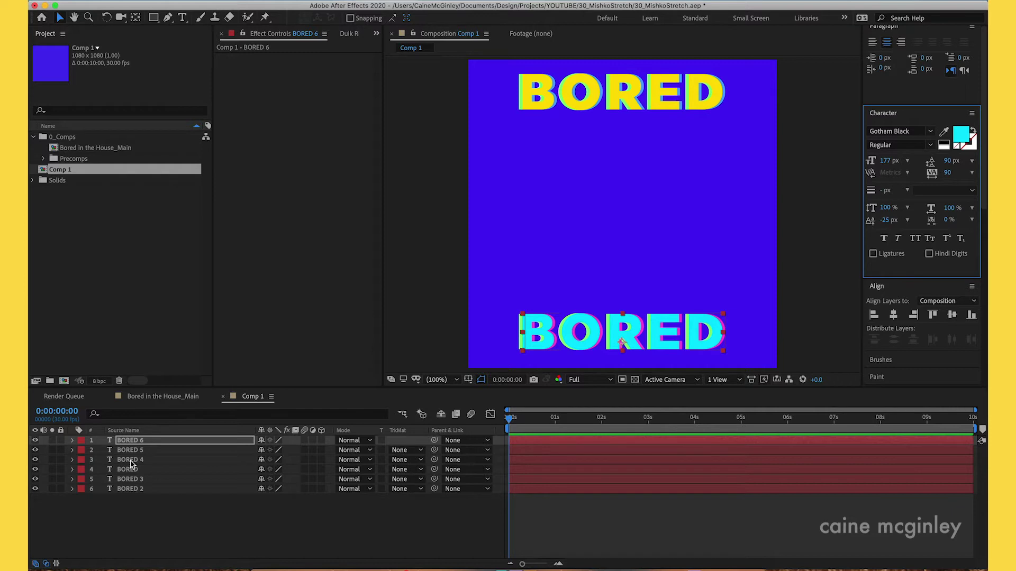
# Add an adjustment layer above all the text layers and apply the Liquify effect to it
pyautogui.rightClick(148, 529)
pyautogui.moveTo(212, 443)
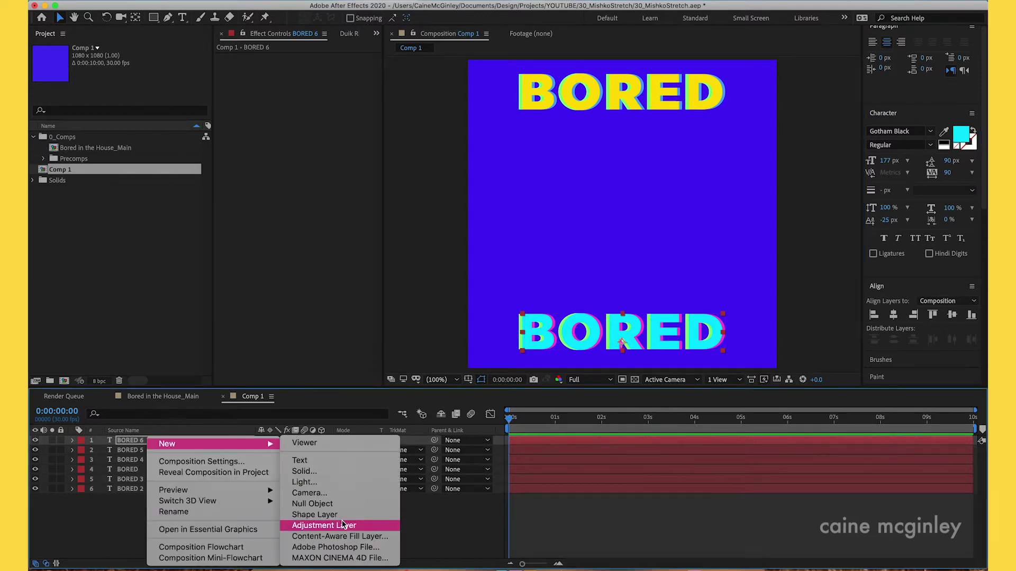
pyautogui.click(343, 524)
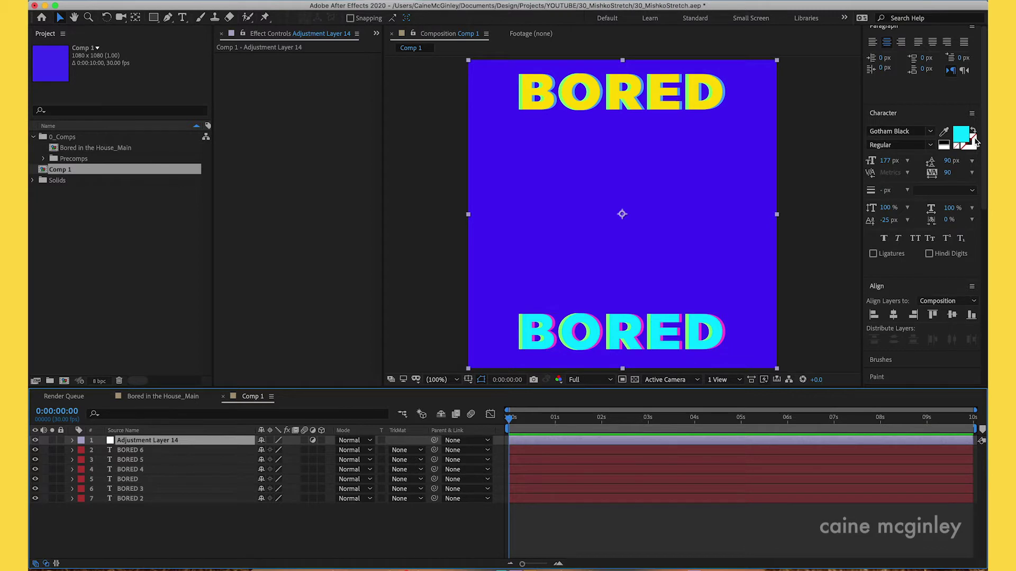
pyautogui.click(922, 115)
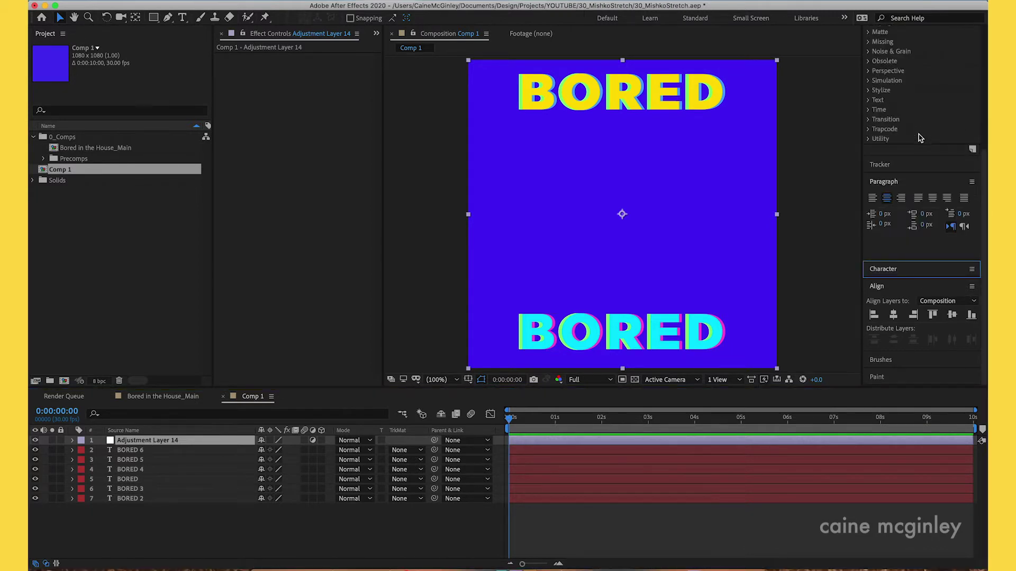
pyautogui.scroll(5, 921, 138)
pyautogui.click(909, 83)
pyautogui.write('liquify')
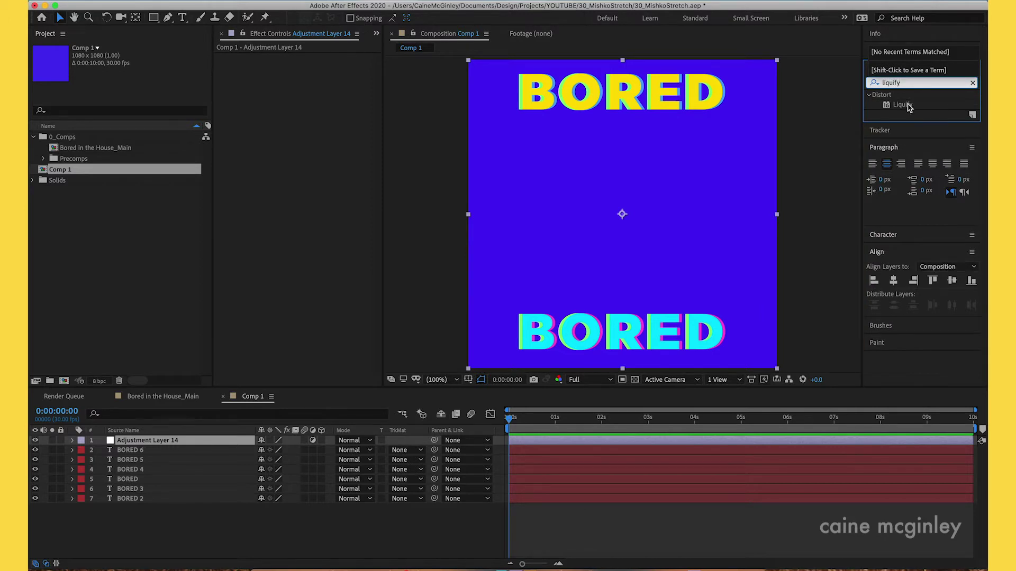
pyautogui.moveTo(909, 106)
pyautogui.mouseDown()
pyautogui.moveTo(154, 453)
pyautogui.moveTo(152, 441)
pyautogui.mouseUp()
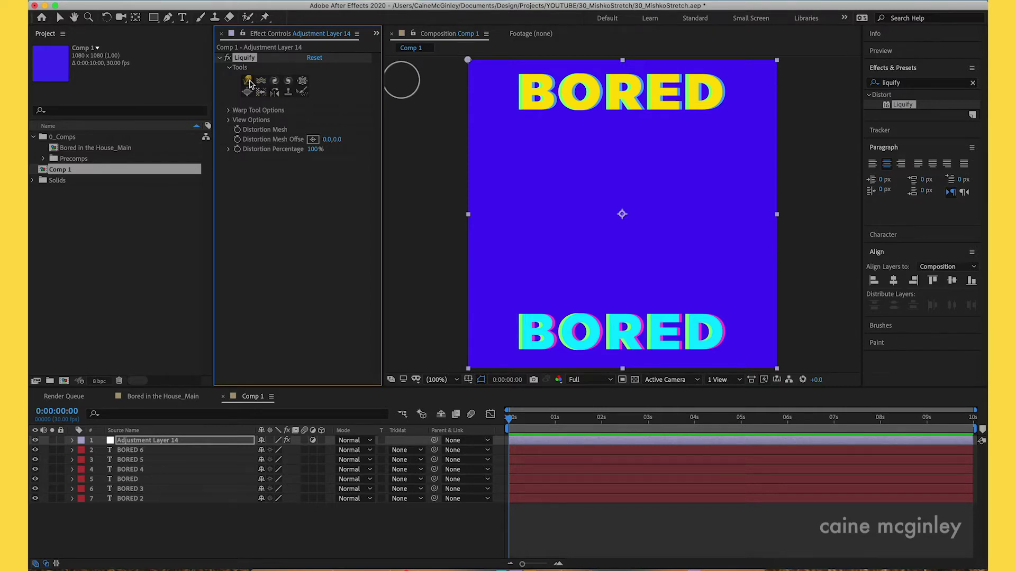
# Choose Liquify's Warp tool, expand the warp and view options, and pull the bottom of the upper letter B downward
pyautogui.click(249, 83)
pyautogui.click(229, 121)
pyautogui.click(228, 179)
pyautogui.click(229, 111)
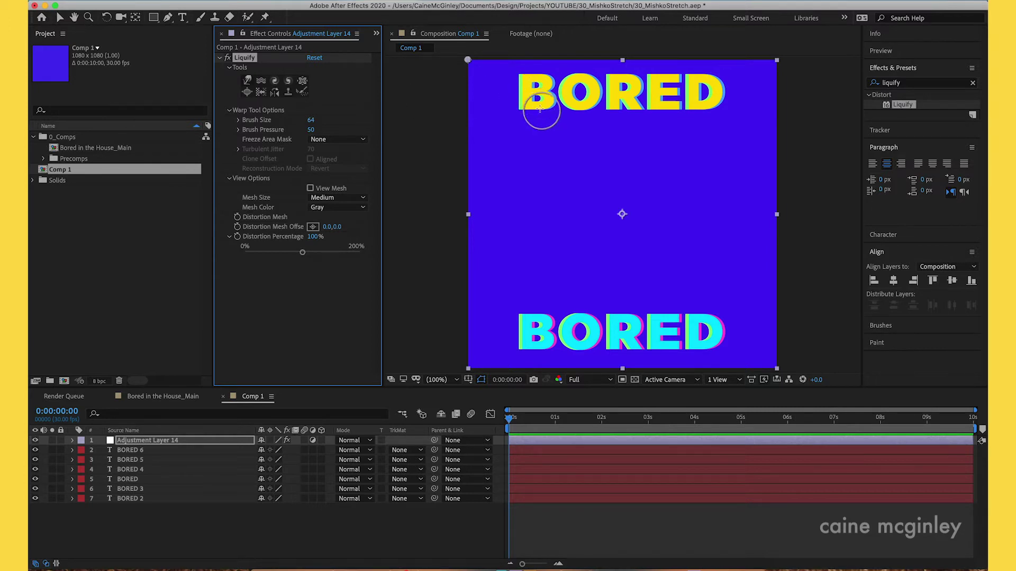
pyautogui.moveTo(529, 105); pyautogui.dragTo(533, 172)
pyautogui.moveTo(544, 115)
pyautogui.mouseDown()
pyautogui.moveTo(544, 102)
pyautogui.moveTo(545, 122)
pyautogui.moveTo(537, 112)
pyautogui.mouseUp()
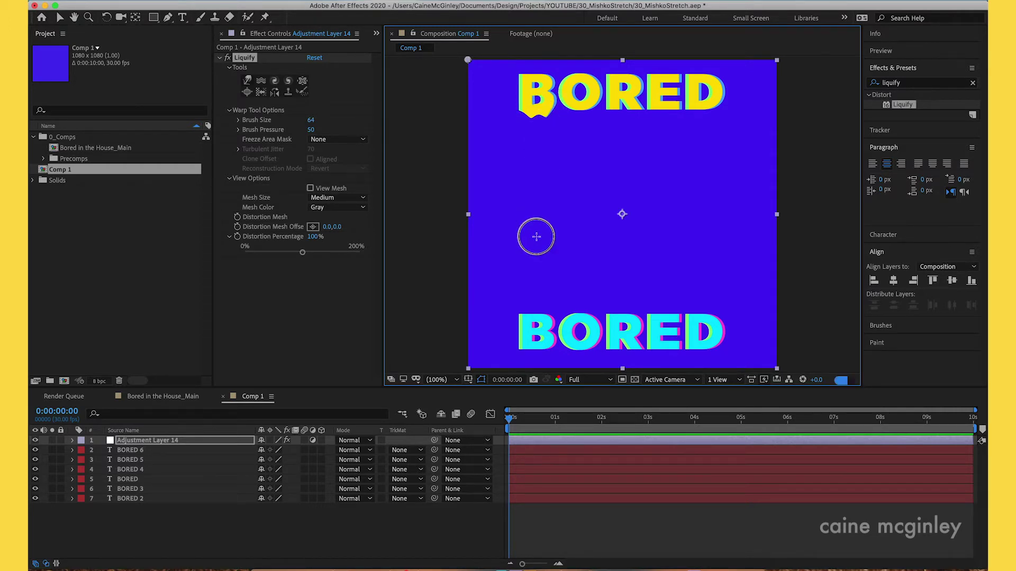
# Raise the Liquify brush pressure to 76 and stretch the bottom of the upper letter B into a longer drip
pyautogui.moveTo(311, 130); pyautogui.dragTo(337, 130)
pyautogui.moveTo(548, 112)
pyautogui.mouseDown()
pyautogui.moveTo(536, 234)
pyautogui.moveTo(532, 122)
pyautogui.mouseUp()
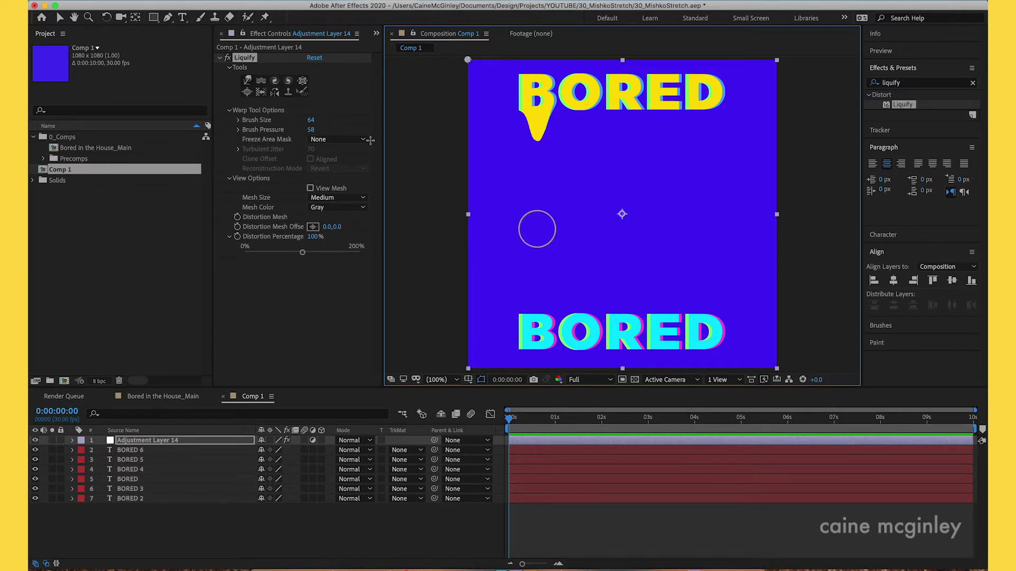
pyautogui.moveTo(312, 131); pyautogui.dragTo(411, 132)
pyautogui.moveTo(533, 116); pyautogui.dragTo(535, 211)
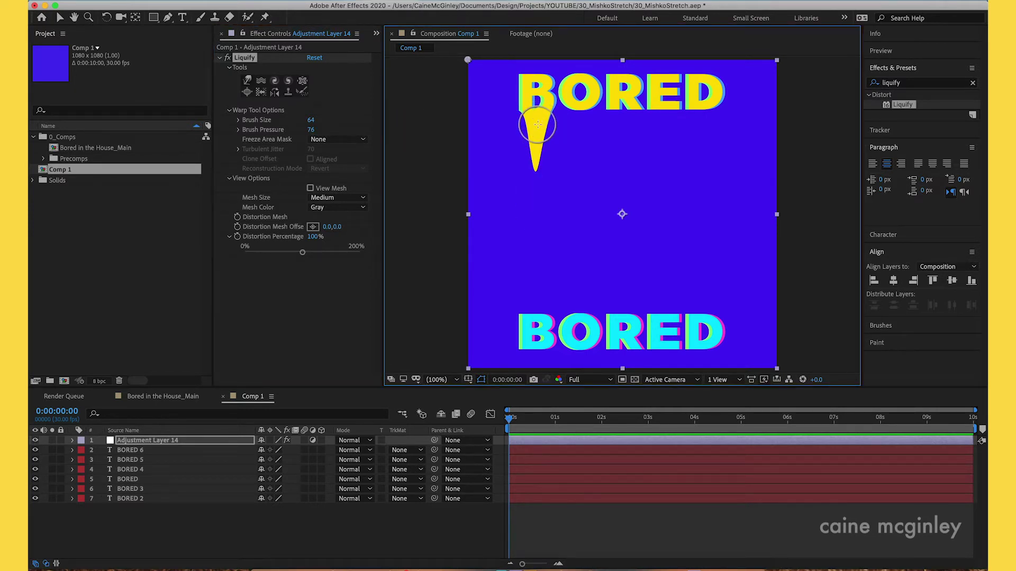
pyautogui.moveTo(537, 124); pyautogui.dragTo(535, 192)
pyautogui.moveTo(549, 133)
pyautogui.mouseDown()
pyautogui.moveTo(526, 102)
pyautogui.moveTo(526, 203)
pyautogui.mouseUp()
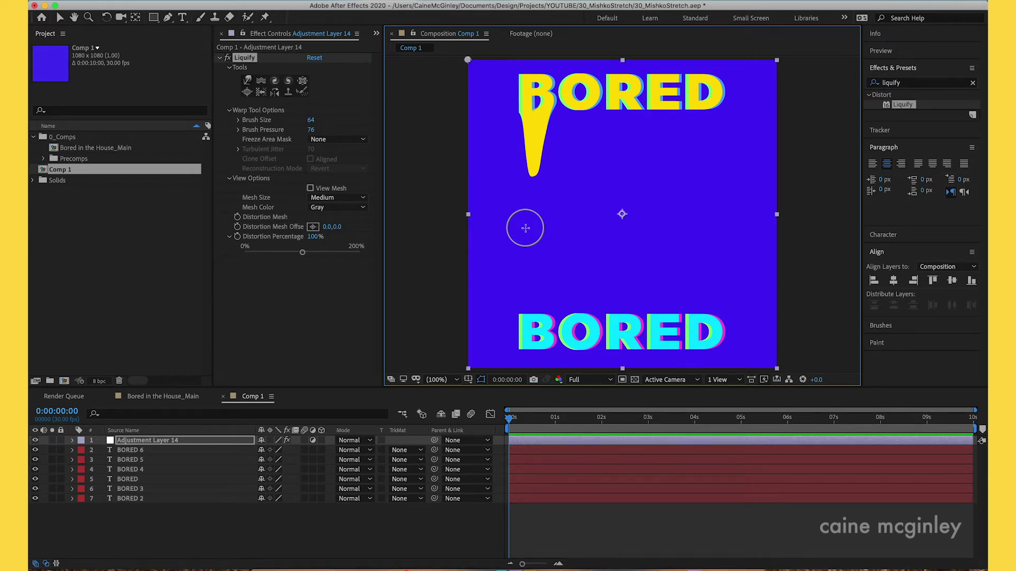
# Increase the brush pressure to 100, lengthen the B's drip, and pull the upper O, R, E and D down into long drips
pyautogui.moveTo(528, 158); pyautogui.dragTo(530, 217)
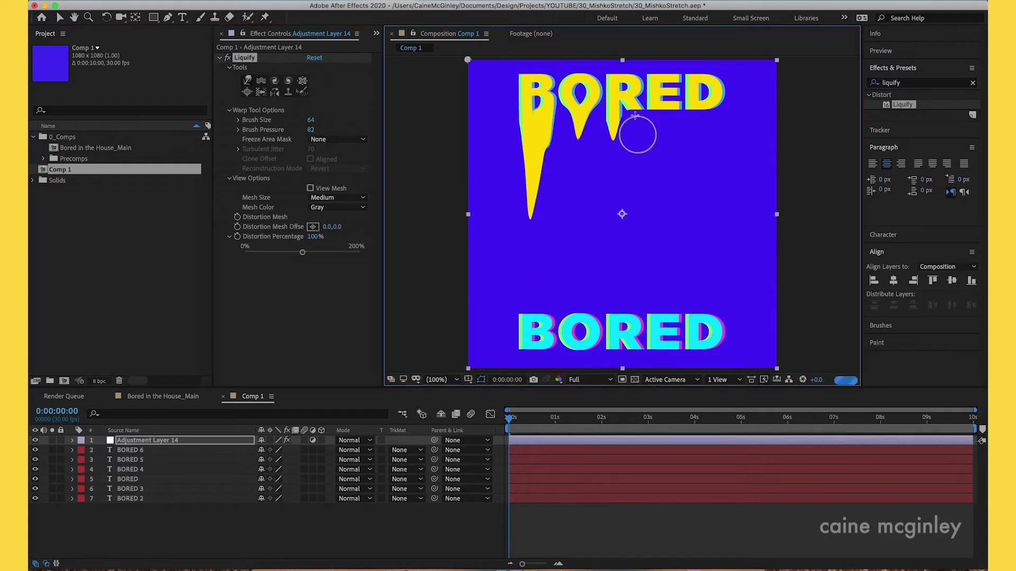
pyautogui.moveTo(635, 129)
pyautogui.mouseDown()
pyautogui.moveTo(658, 118)
pyautogui.moveTo(658, 83)
pyautogui.moveTo(666, 252)
pyautogui.moveTo(677, 146)
pyautogui.moveTo(676, 191)
pyautogui.moveTo(687, 211)
pyautogui.mouseUp()
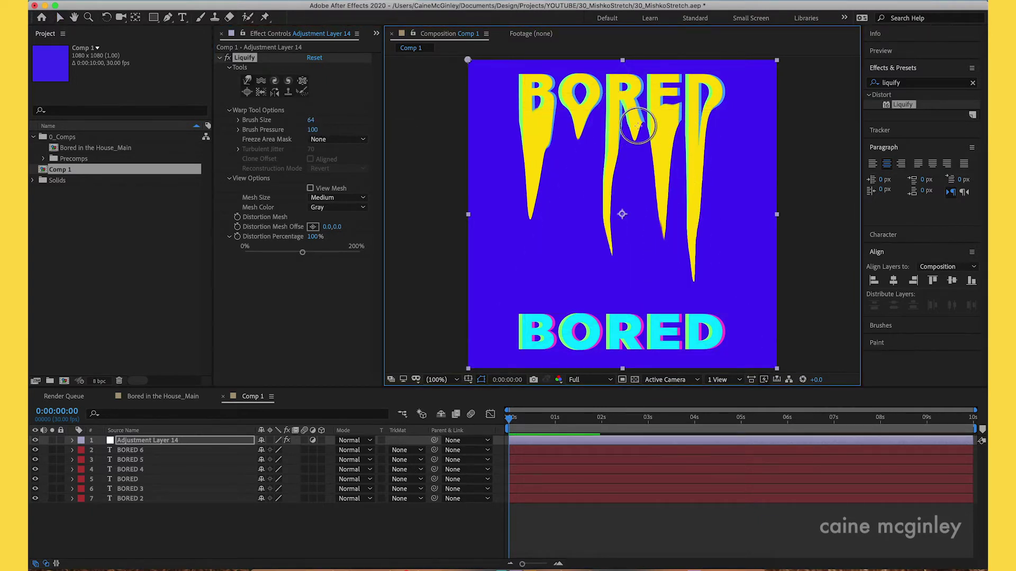
pyautogui.moveTo(639, 118); pyautogui.dragTo(573, 250)
pyautogui.click(155, 445)
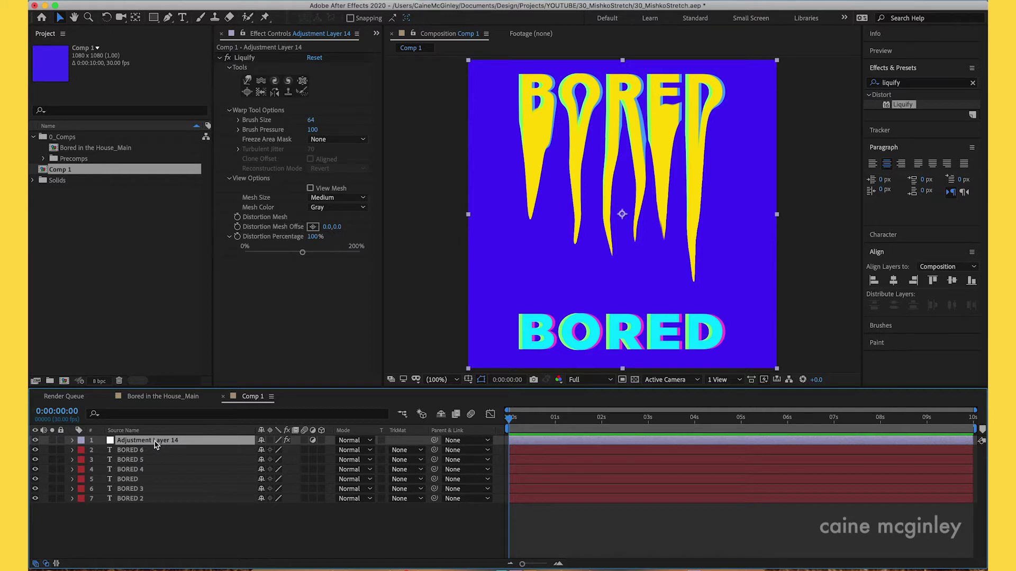
pyautogui.keyDown('shift'); pyautogui.click(149, 460); pyautogui.keyUp('shift')
pyautogui.keyDown('shift'); pyautogui.click(142, 470); pyautogui.keyUp('shift')
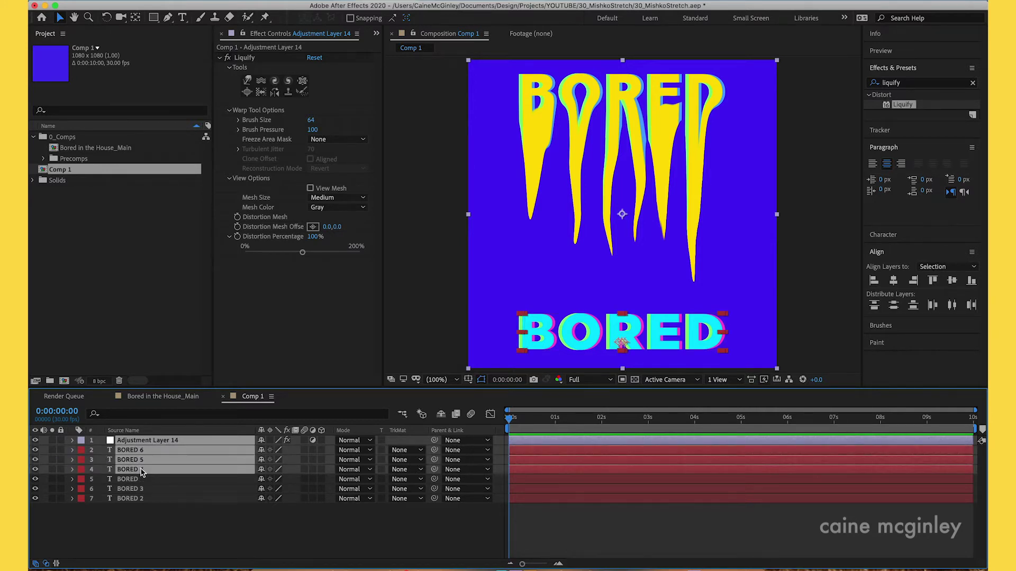
pyautogui.click(137, 525)
pyautogui.click(153, 440)
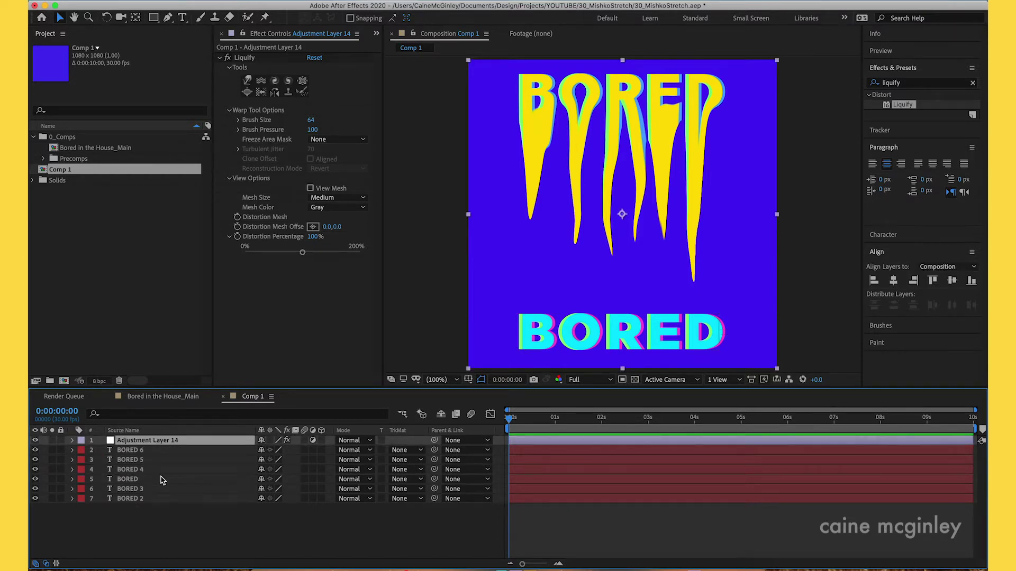
# Add a second adjustment layer and place it between the lower and upper BORED text layers in the stack
pyautogui.rightClick(162, 520)
pyautogui.moveTo(223, 446)
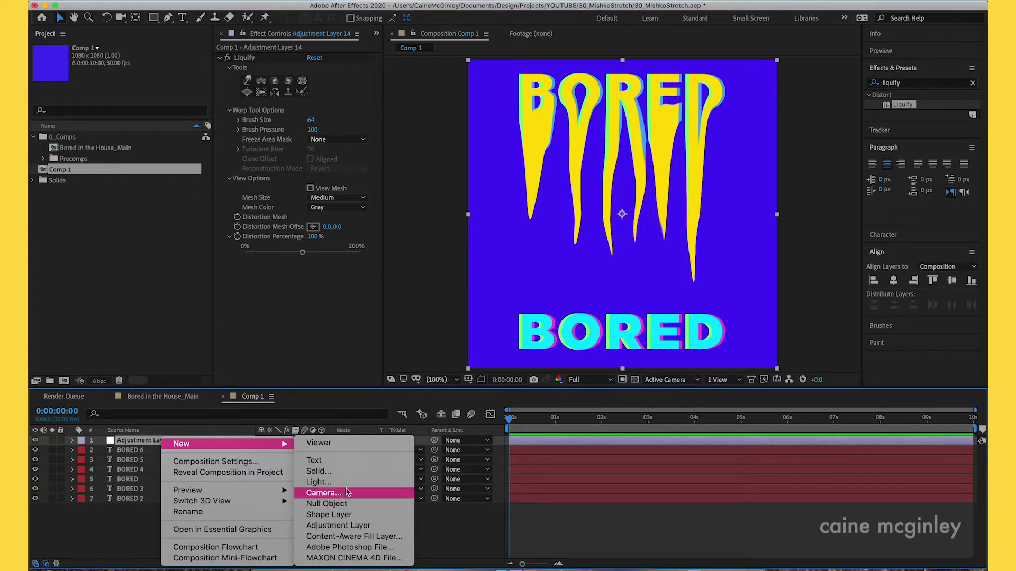
pyautogui.click(350, 529)
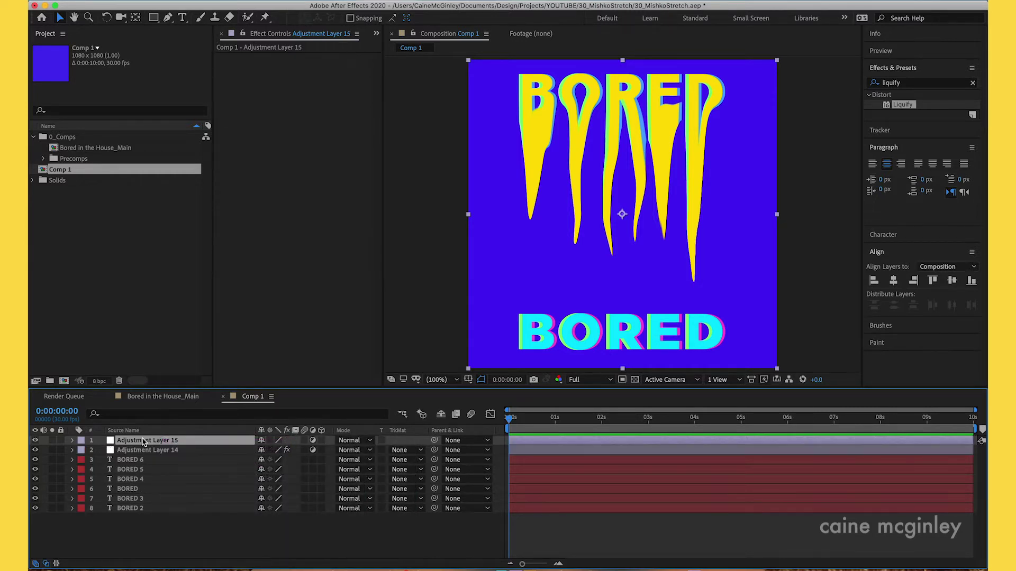
pyautogui.moveTo(142, 442); pyautogui.dragTo(152, 486)
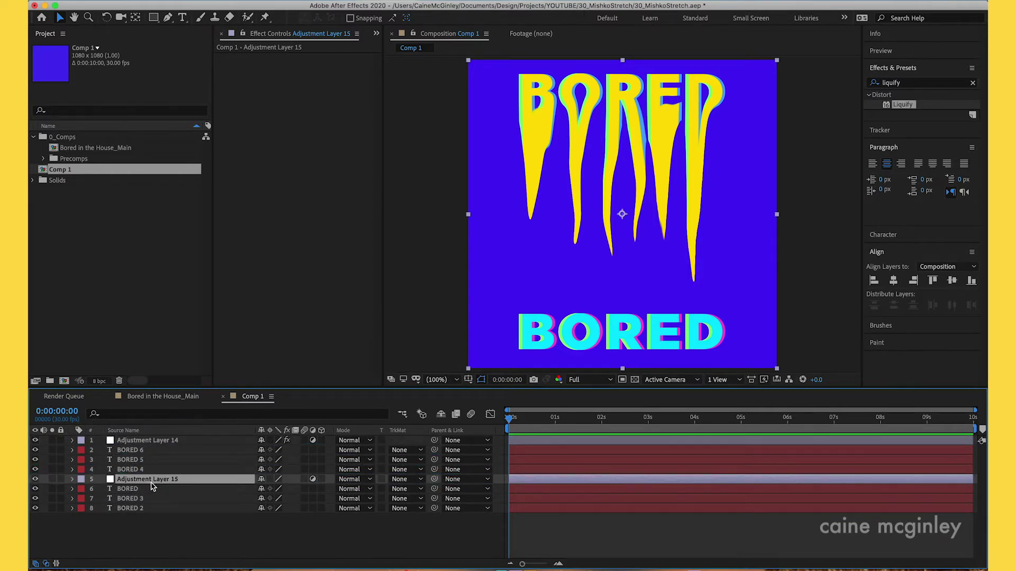
# Swap the two adjustment layers so the Liquify one sits directly above the upper BORED layers and the new one tops the stack
pyautogui.click(152, 488)
pyautogui.click(35, 489)
pyautogui.click(35, 489)
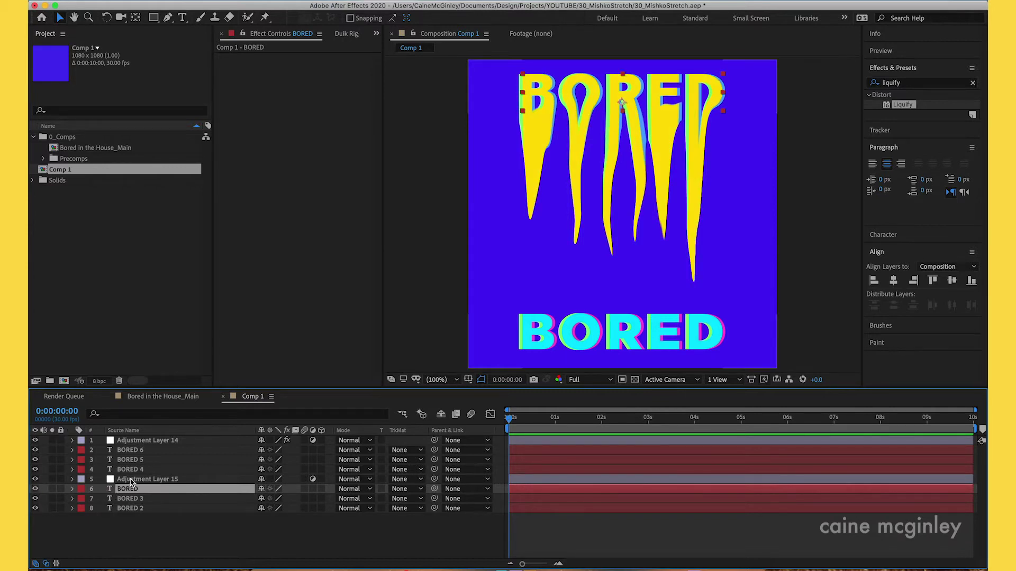
pyautogui.moveTo(147, 440)
pyautogui.mouseDown()
pyautogui.moveTo(140, 487)
pyautogui.moveTo(142, 433)
pyautogui.moveTo(132, 426)
pyautogui.moveTo(150, 442)
pyautogui.mouseUp()
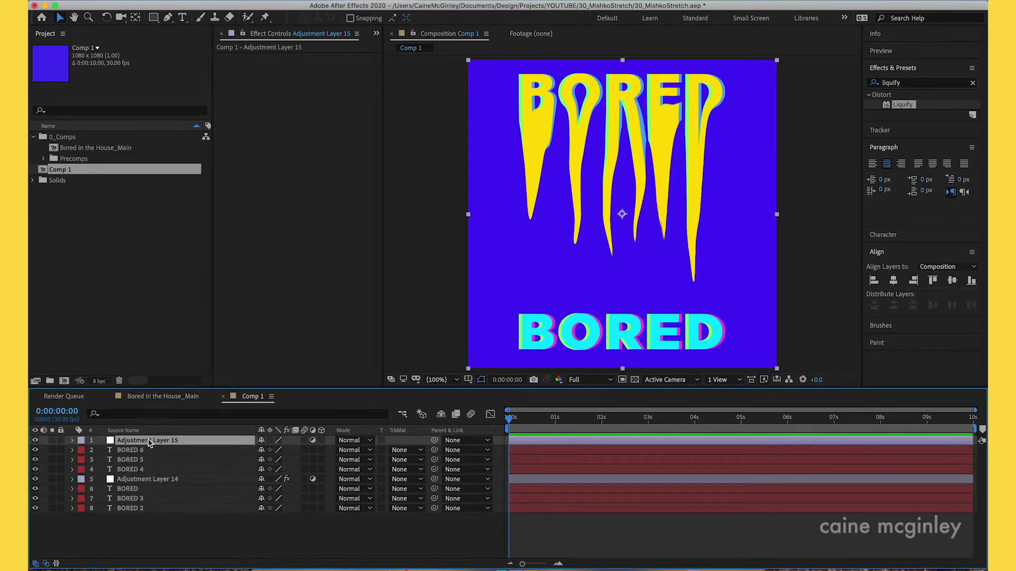
# Apply the Liquify effect to the topmost adjustment layer and set its brush pressure to 100
pyautogui.moveTo(905, 106)
pyautogui.mouseDown()
pyautogui.moveTo(503, 140)
pyautogui.moveTo(347, 167)
pyautogui.mouseUp()
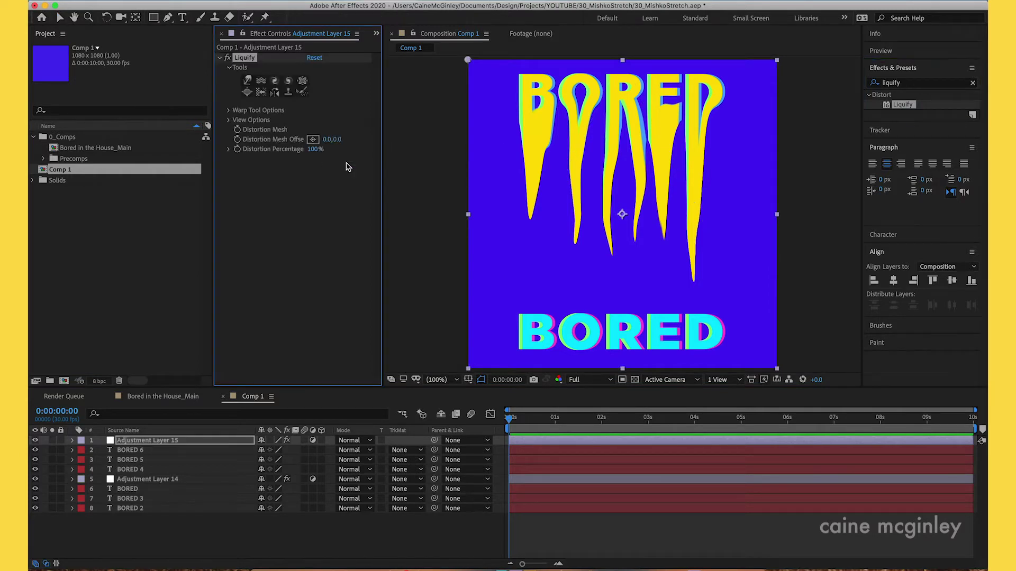
pyautogui.click(229, 110)
pyautogui.click(311, 131)
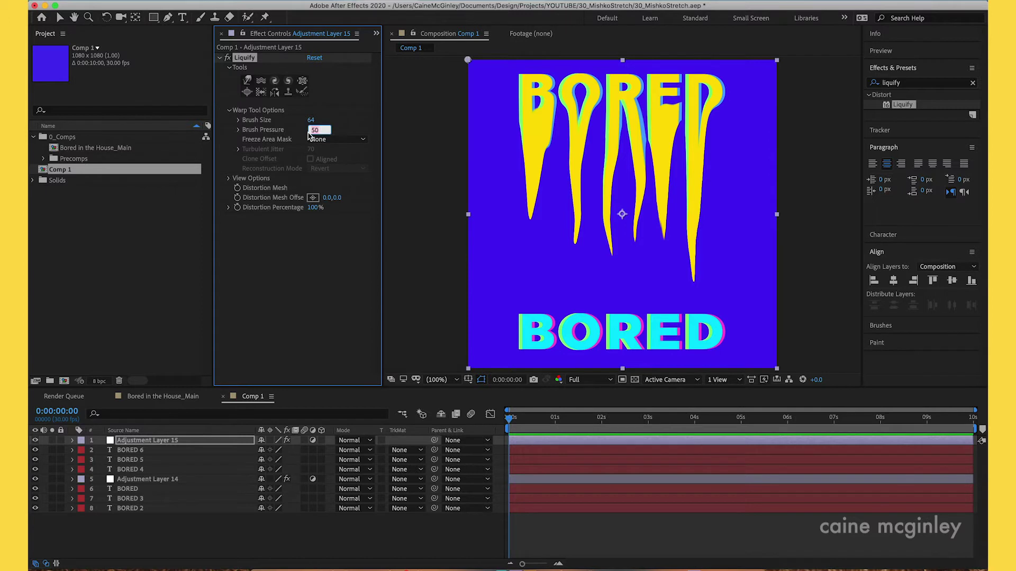
pyautogui.write('100')
pyautogui.press('Return')
# Try stretching the top of the lower letter B upward with Liquify, and undo the distortion
pyautogui.click(532, 287)
pyautogui.moveTo(533, 287); pyautogui.dragTo(535, 204)
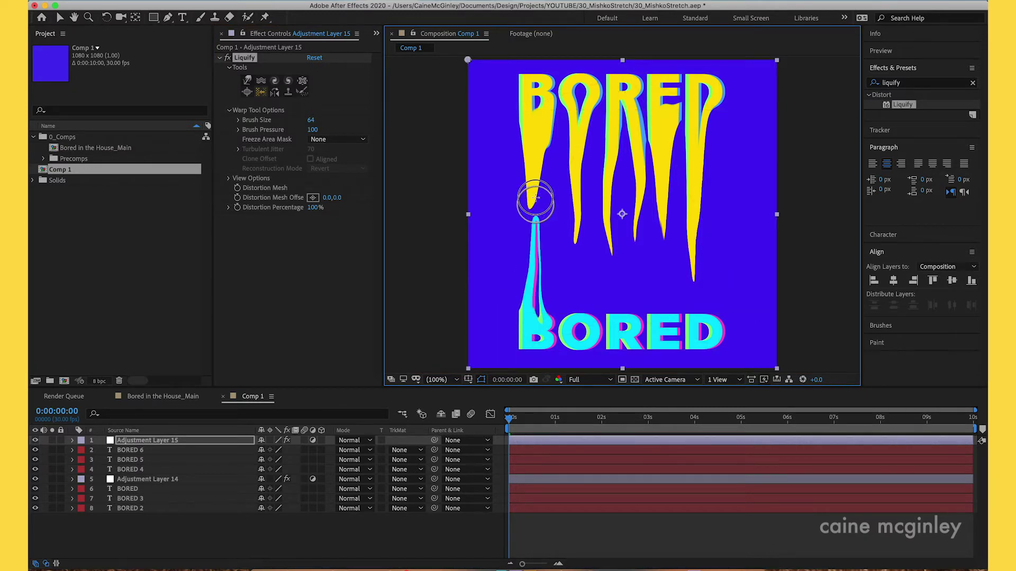
pyautogui.press('super+z')
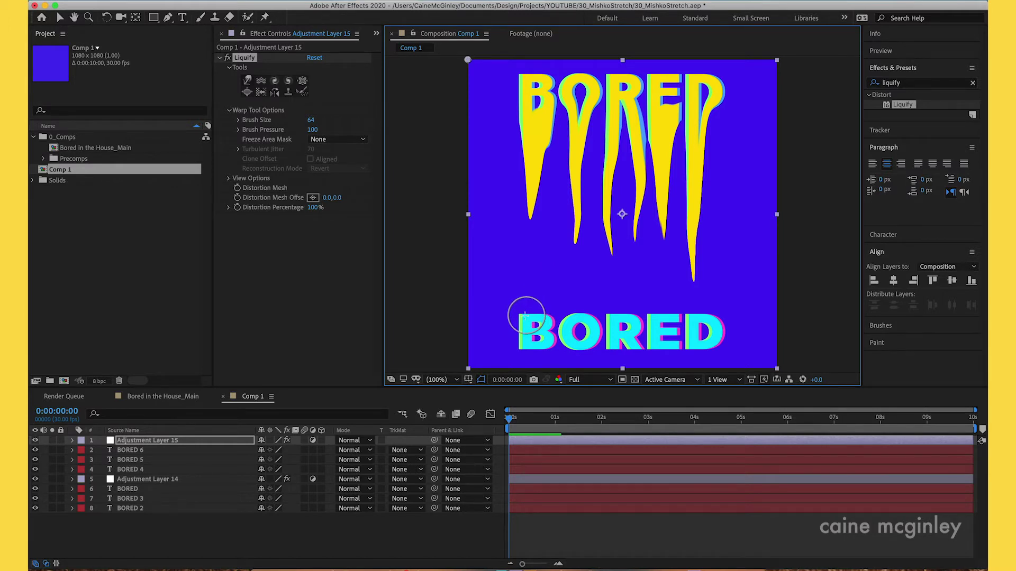
# Stretch the tops of the lower letters B, O and R upward into long drips with Liquify
pyautogui.moveTo(524, 316); pyautogui.dragTo(526, 182)
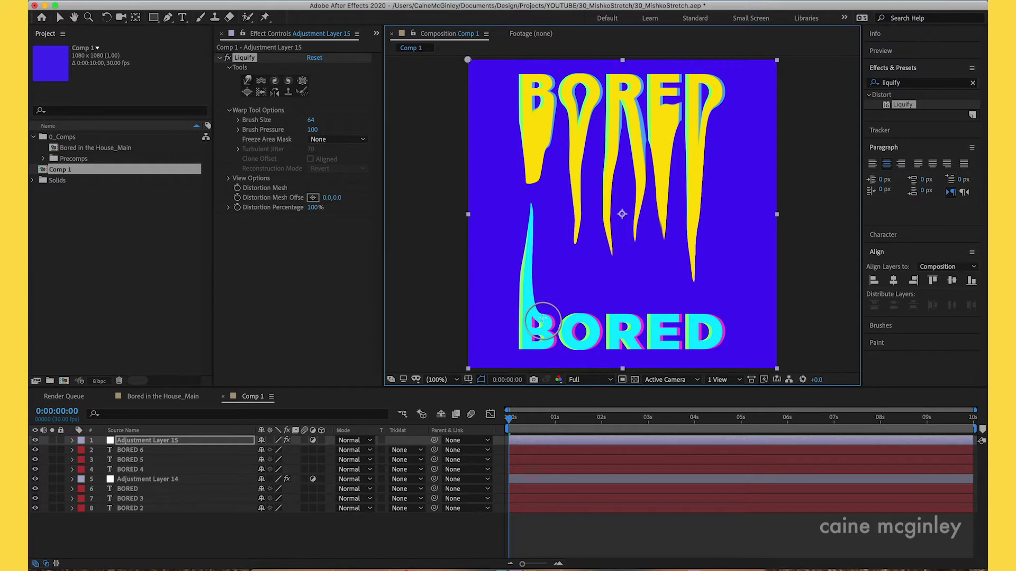
pyautogui.moveTo(542, 317); pyautogui.dragTo(535, 227)
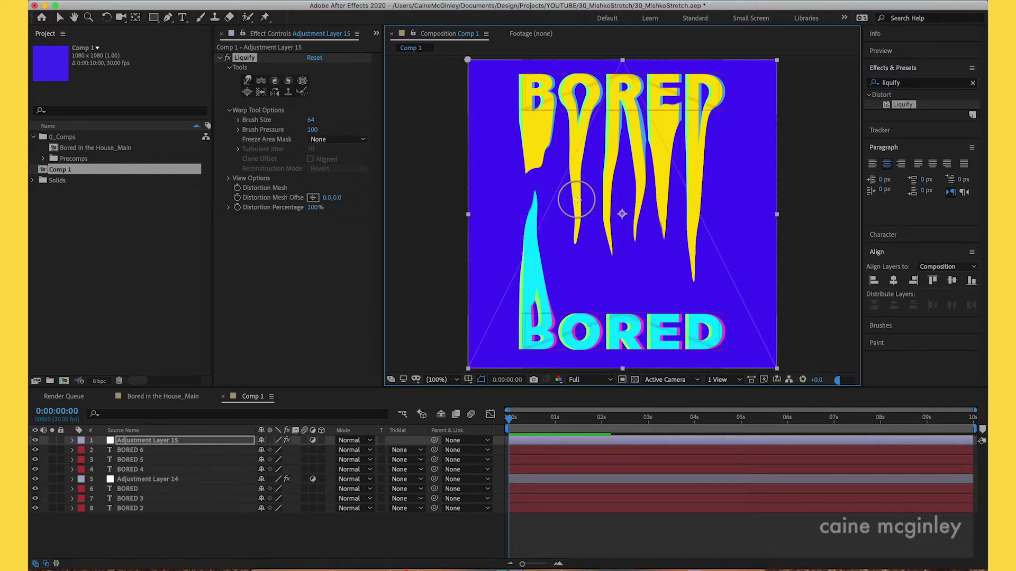
pyautogui.moveTo(577, 200)
pyautogui.mouseDown()
pyautogui.moveTo(578, 227)
pyautogui.moveTo(588, 214)
pyautogui.mouseUp()
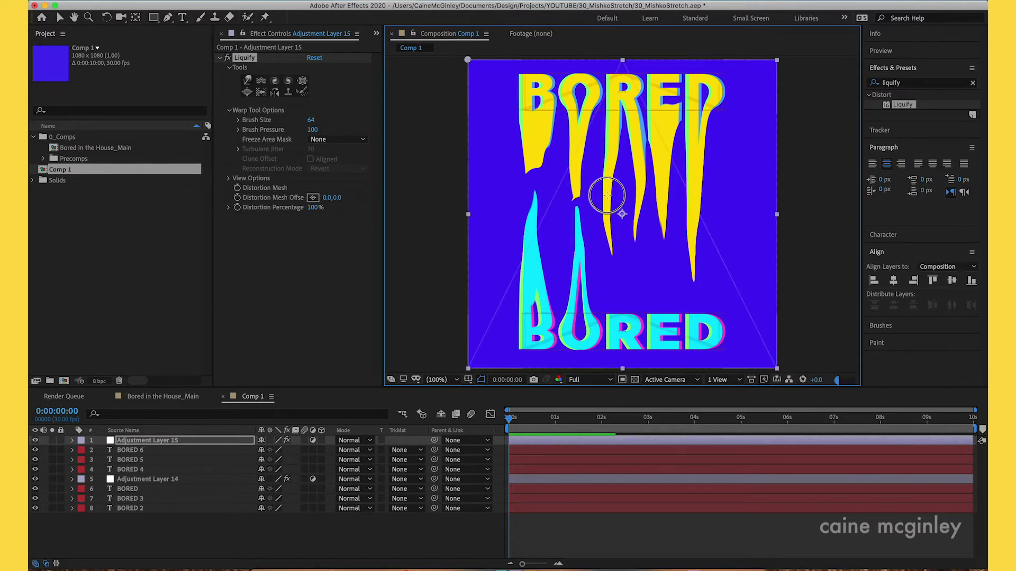
pyautogui.moveTo(606, 196); pyautogui.dragTo(608, 192)
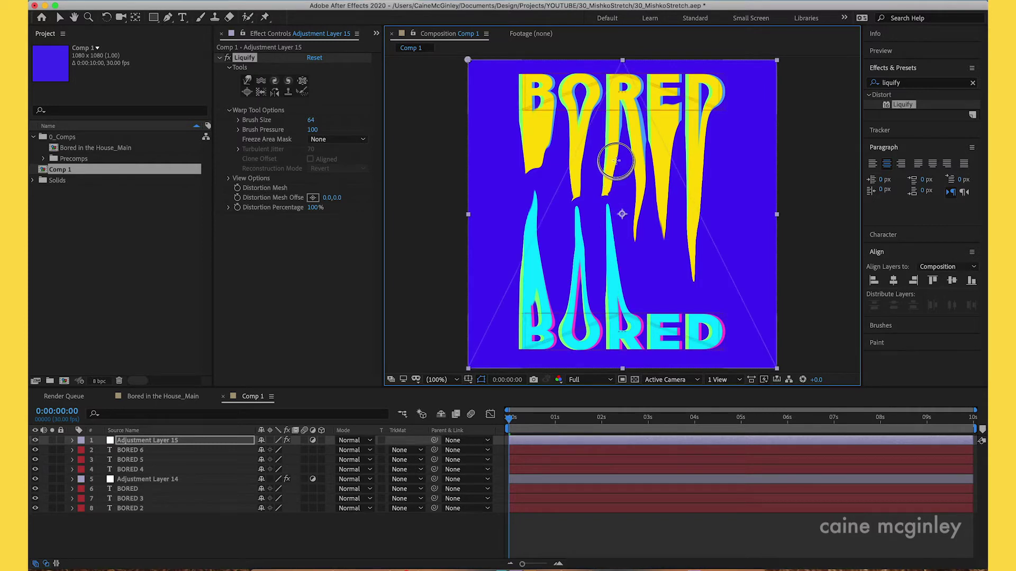
pyautogui.moveTo(633, 306); pyautogui.dragTo(640, 151)
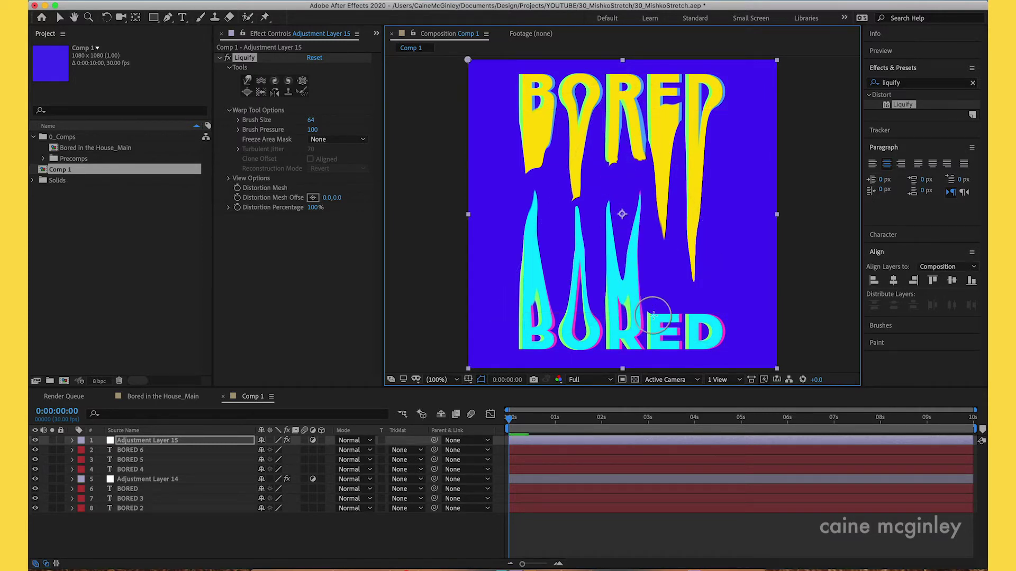
# Stretch the lower letters E and D upward with Liquify and extend the B and O drips further into the upper text
pyautogui.moveTo(655, 317); pyautogui.dragTo(664, 154)
pyautogui.moveTo(659, 318); pyautogui.dragTo(662, 154)
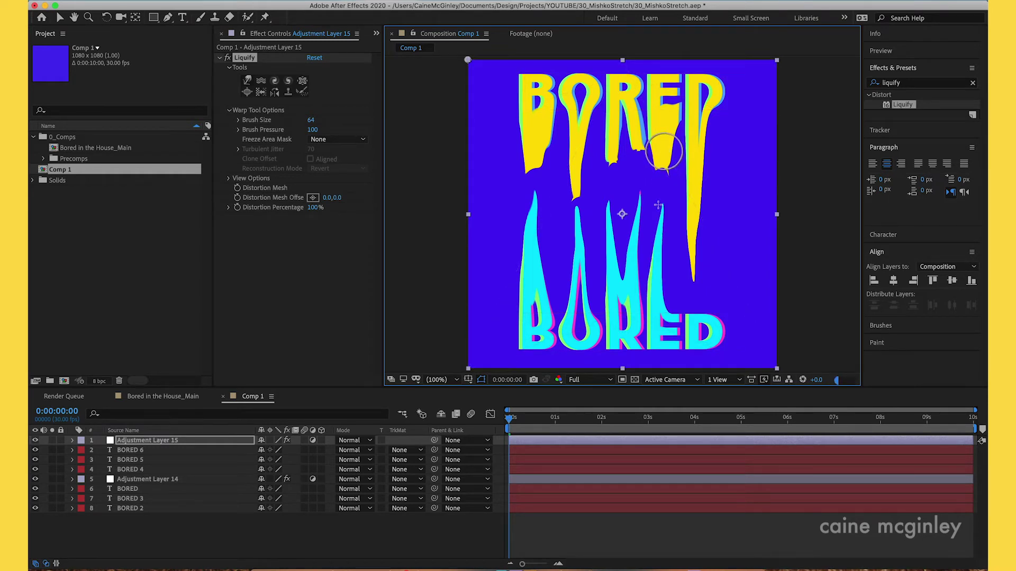
pyautogui.moveTo(661, 295); pyautogui.dragTo(660, 154)
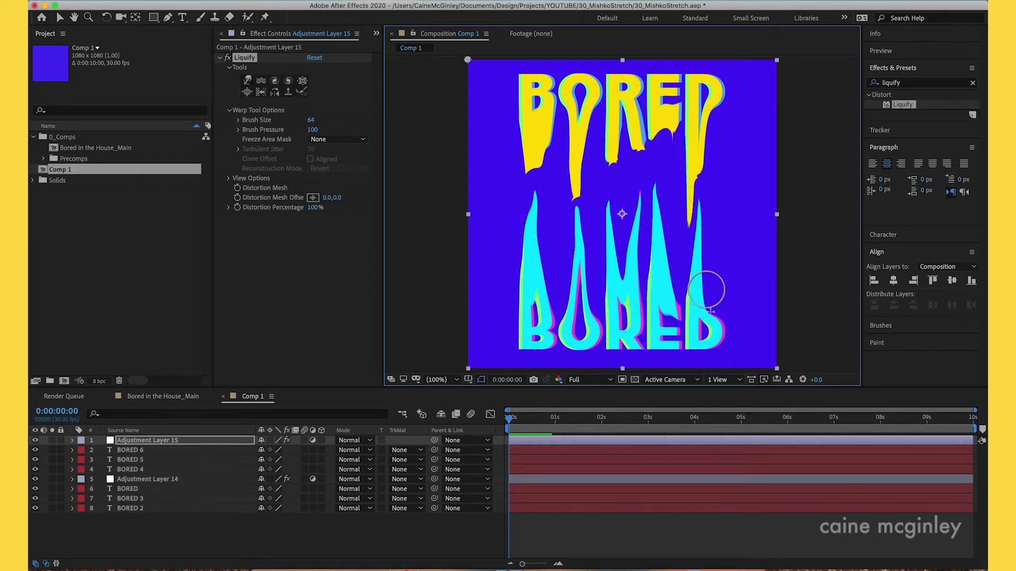
pyautogui.moveTo(709, 288); pyautogui.dragTo(702, 167)
pyautogui.moveTo(533, 318); pyautogui.dragTo(533, 156)
pyautogui.moveTo(580, 296); pyautogui.dragTo(581, 140)
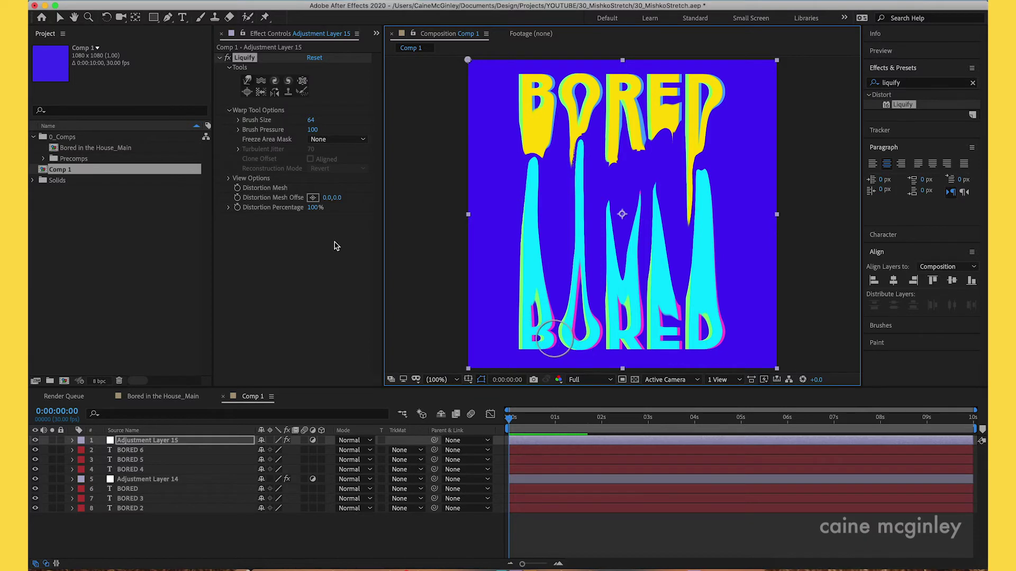
# Pre-compose Adjustment Layer 15 with the BORED 4, BORED 5 and BORED 6 layers as BORED_TOP
pyautogui.keyDown('shift'); pyautogui.click(131, 470); pyautogui.keyUp('shift')
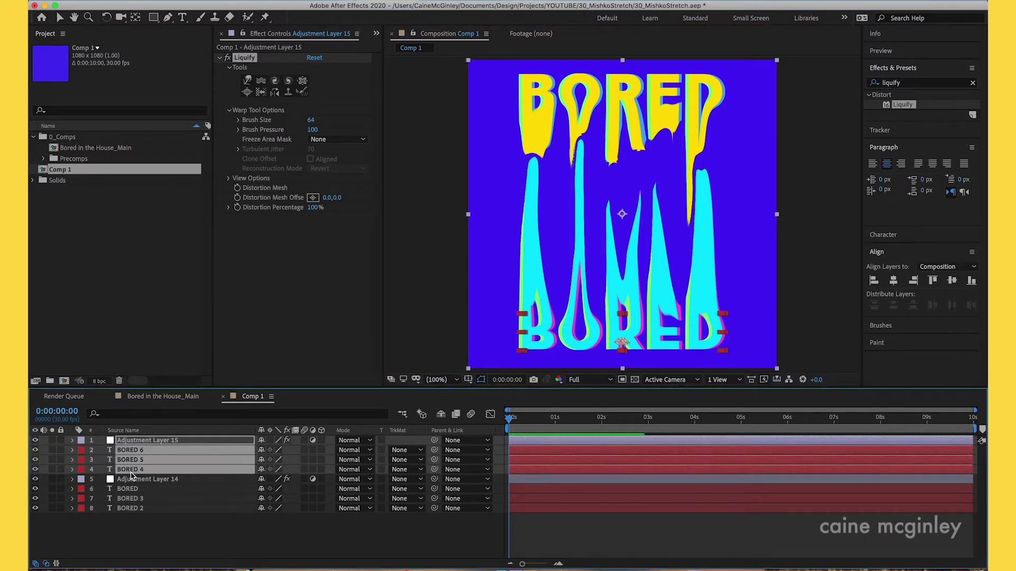
pyautogui.press('v')
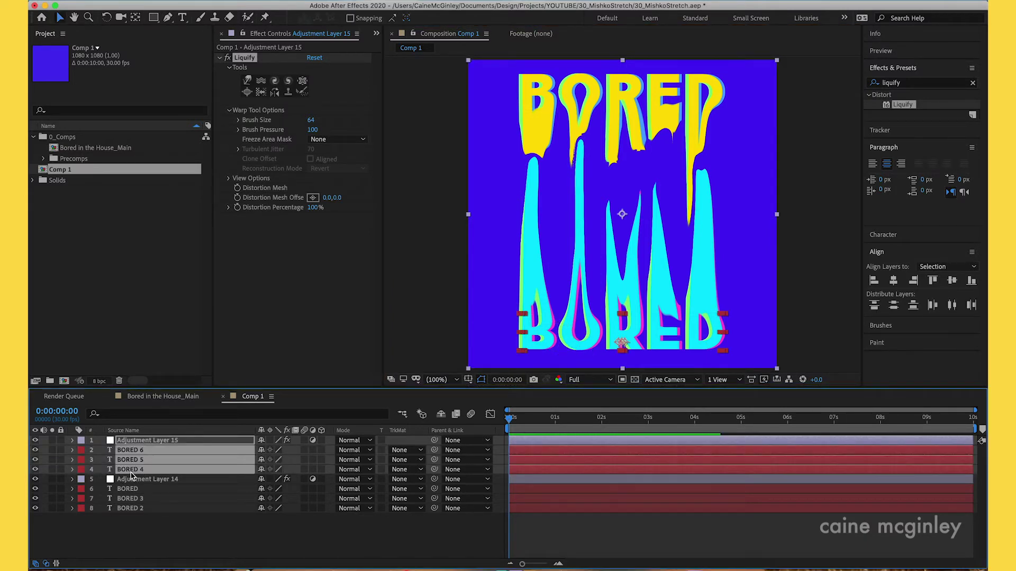
pyautogui.rightClick(130, 474)
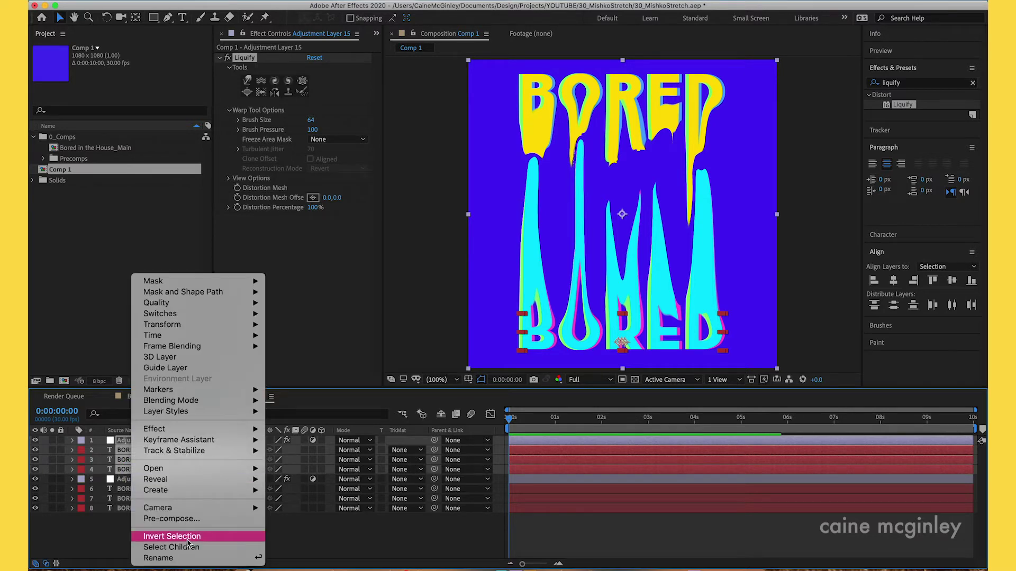
pyautogui.click(181, 521)
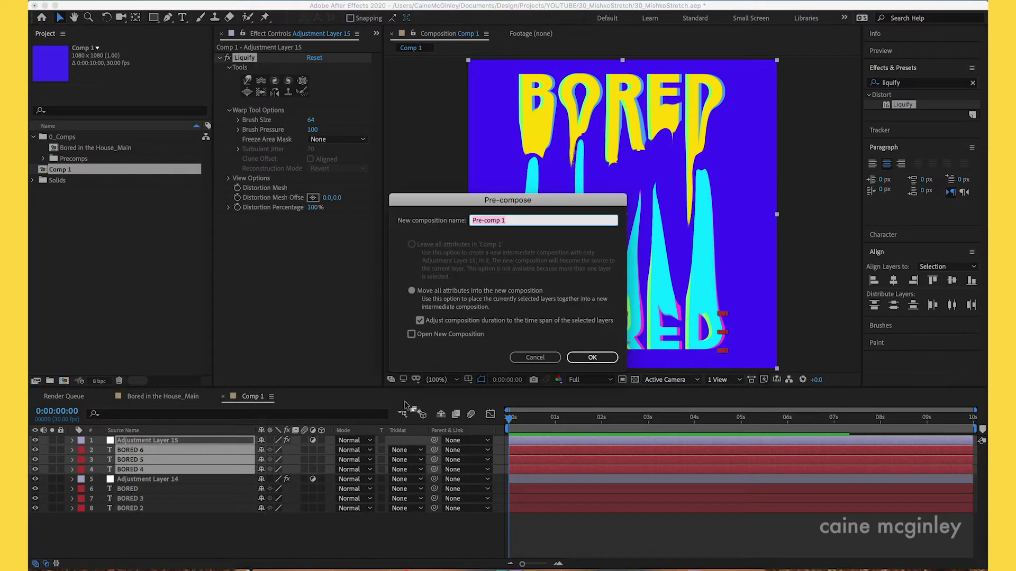
pyautogui.write('BORED_TOP')
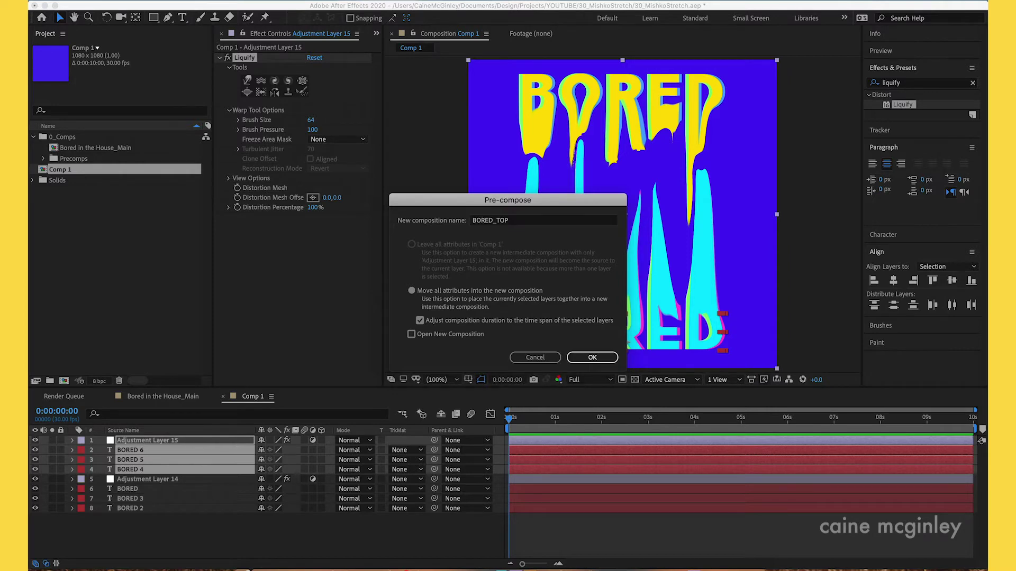
pyautogui.press('Return')
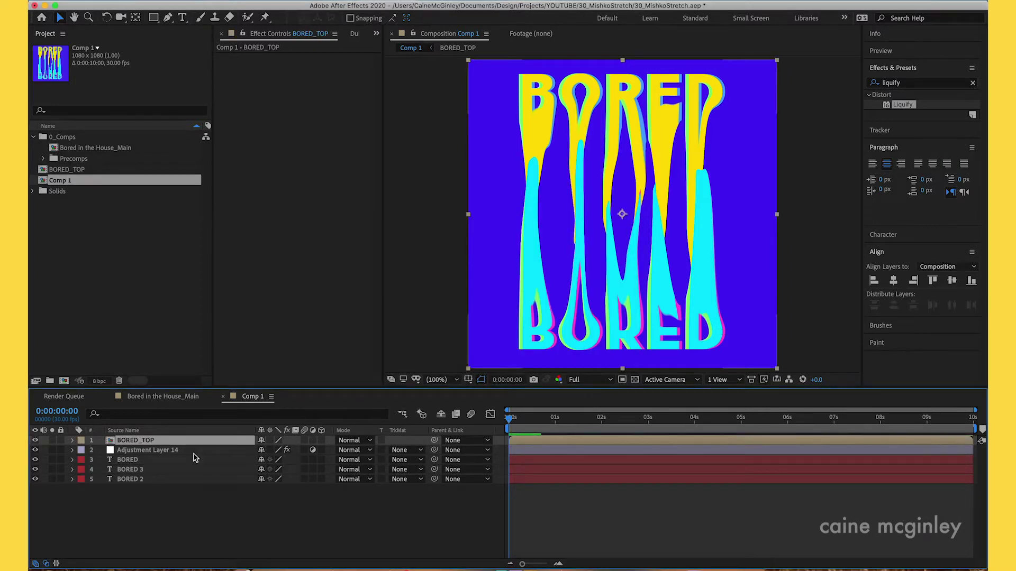
# Pre-compose Adjustment Layer 14 with the BORED, BORED 2 and BORED 3 layers as BORED_BOTTOM
pyautogui.click(149, 450)
pyautogui.keyDown('shift'); pyautogui.click(145, 479); pyautogui.keyUp('shift')
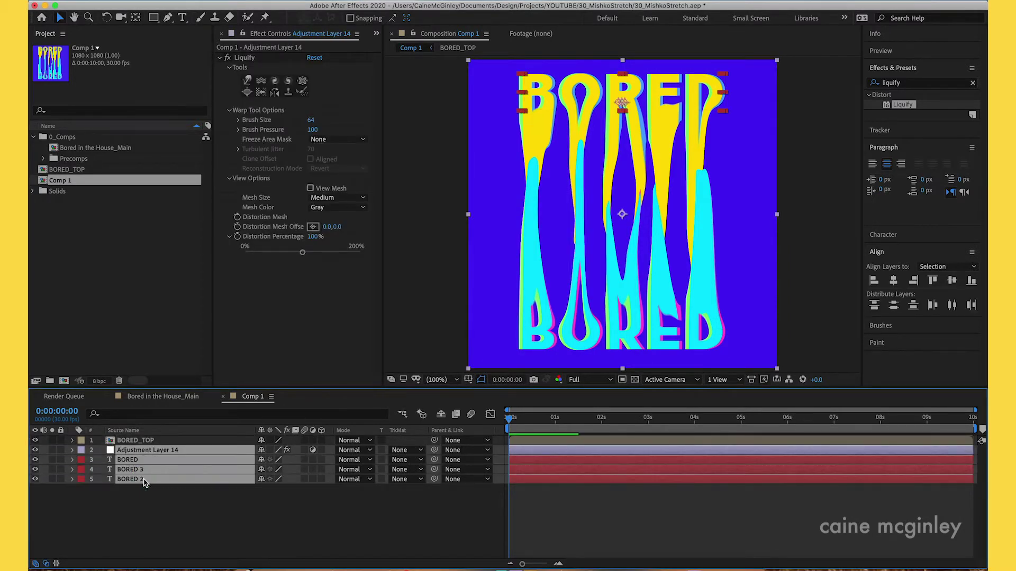
pyautogui.rightClick(142, 479)
pyautogui.click(200, 521)
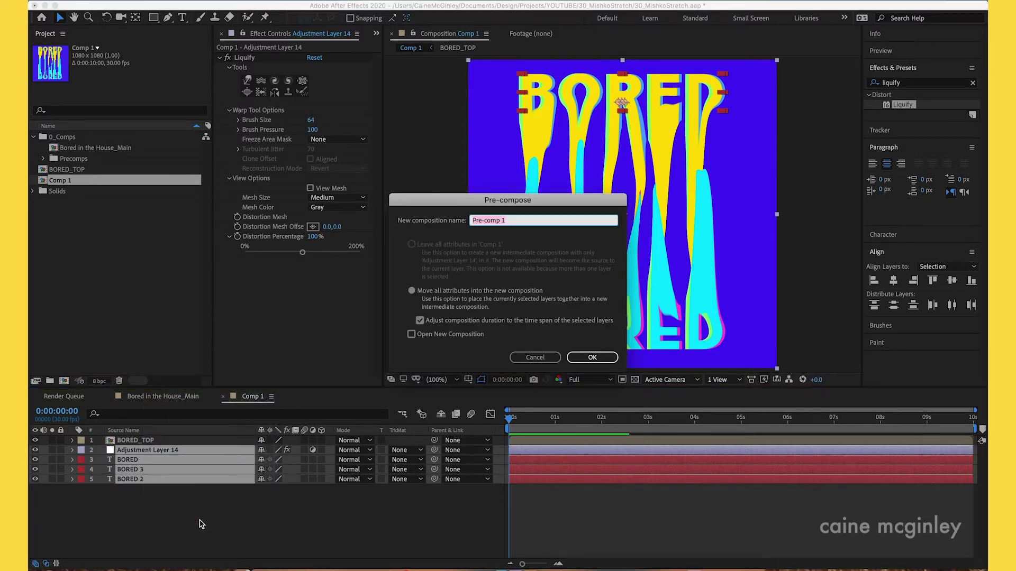
pyautogui.write('BORED_BOTTOM')
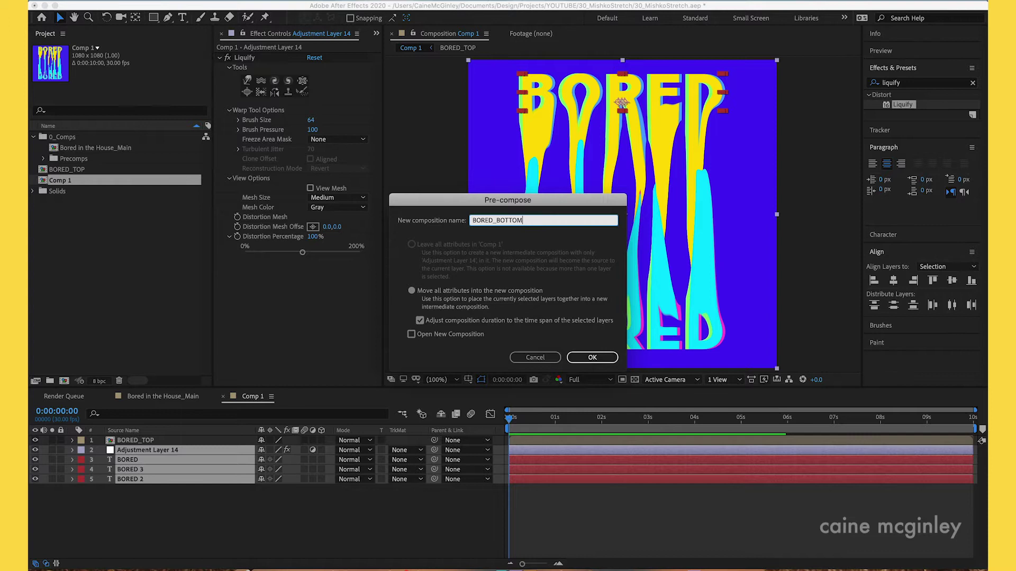
pyautogui.press('Return')
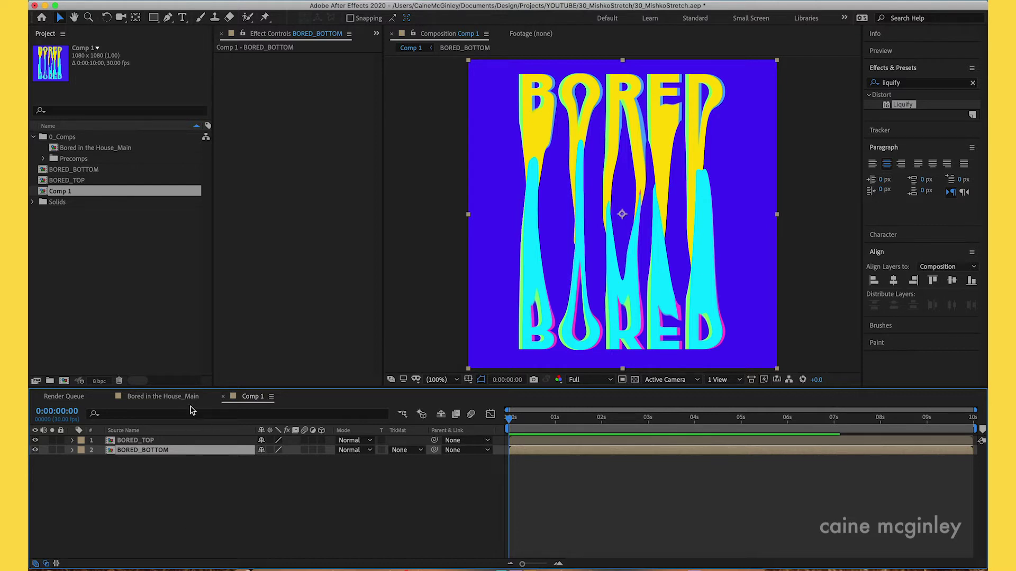
# Examine the layer structure of the finished Bored in the House_Main, Bored Stretch and Bored_Top compositions, and return to Comp 1
pyautogui.click(163, 396)
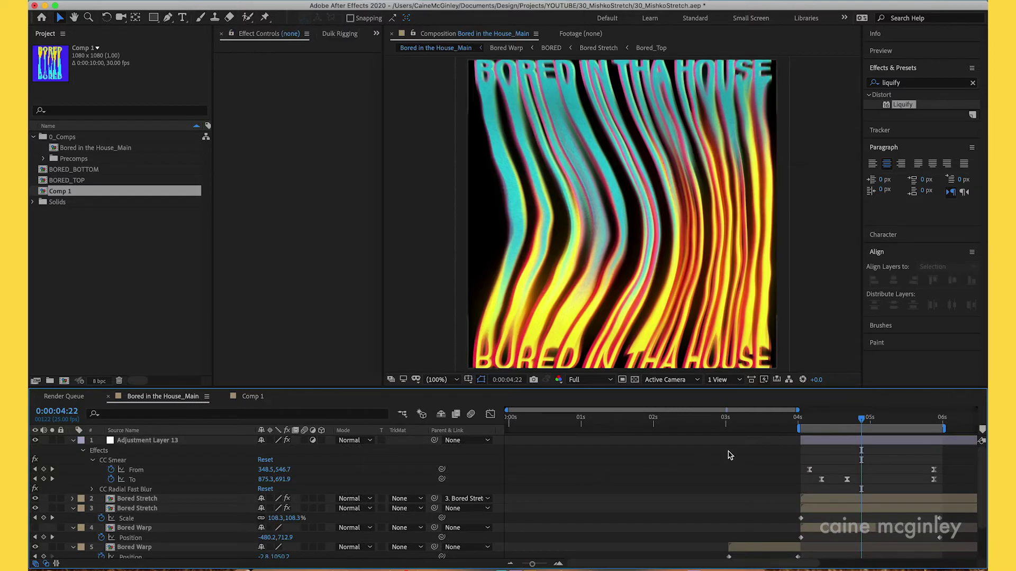
pyautogui.doubleClick(833, 498)
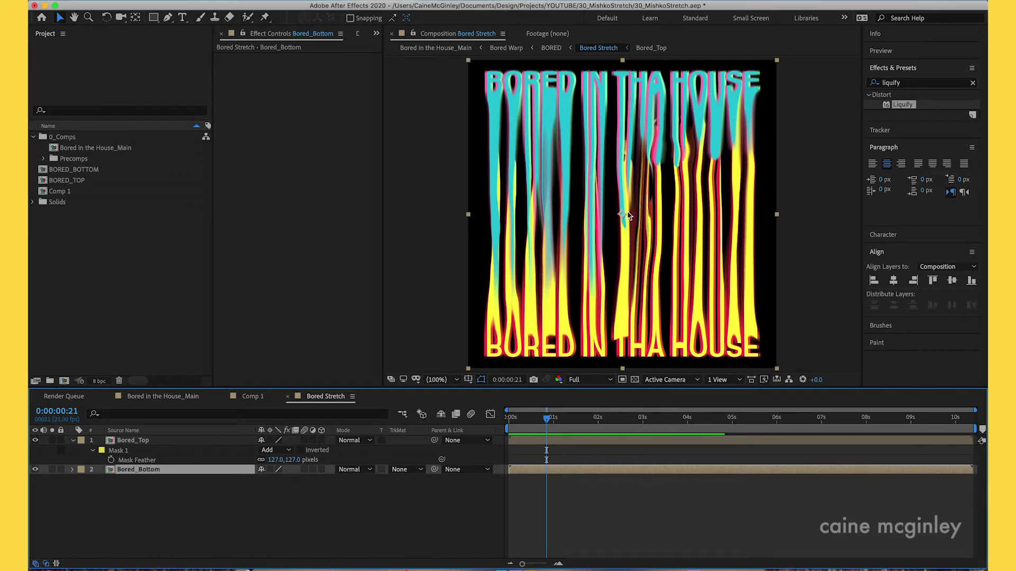
pyautogui.doubleClick(135, 440)
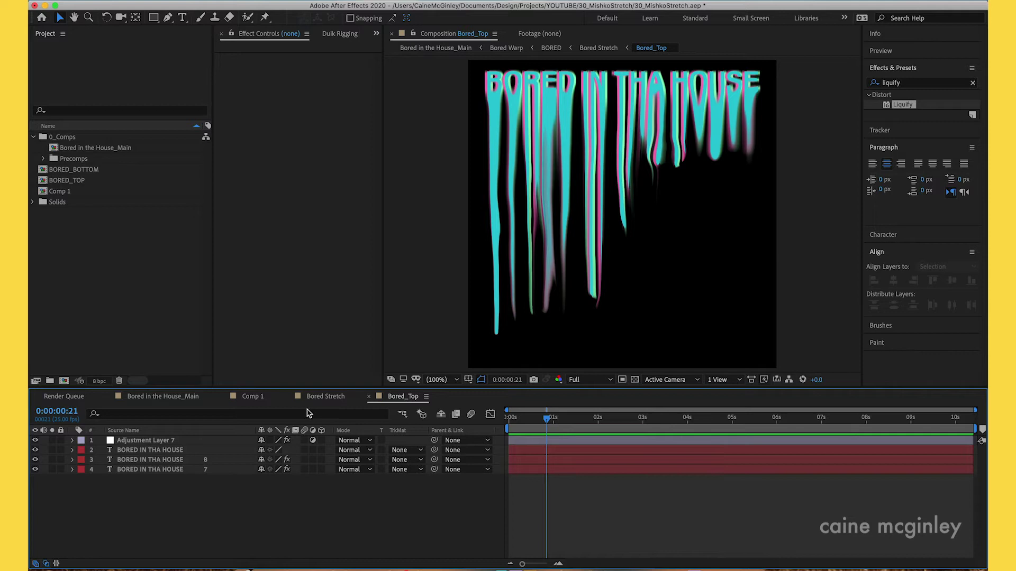
pyautogui.click(323, 398)
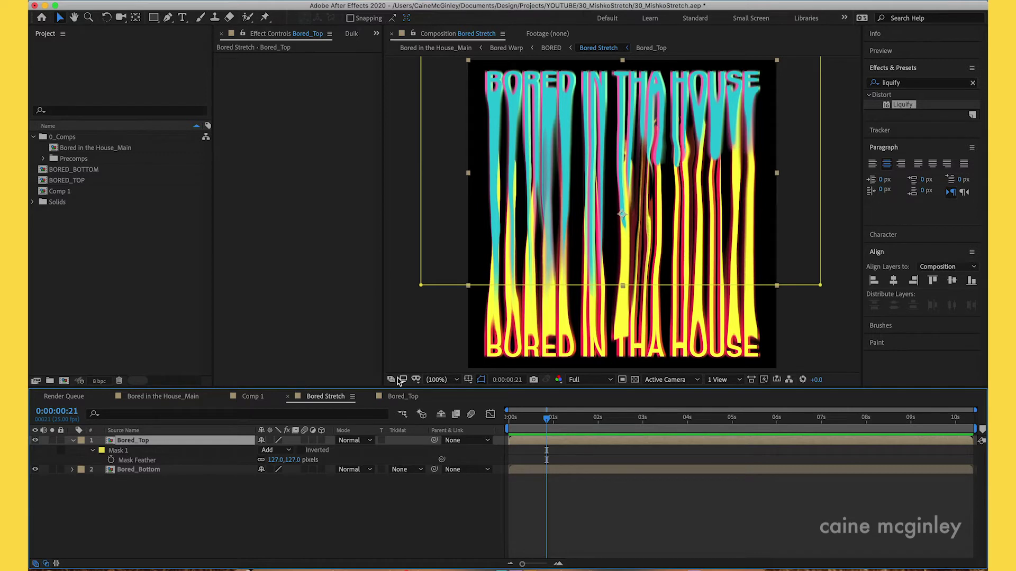
pyautogui.click(162, 397)
pyautogui.click(245, 397)
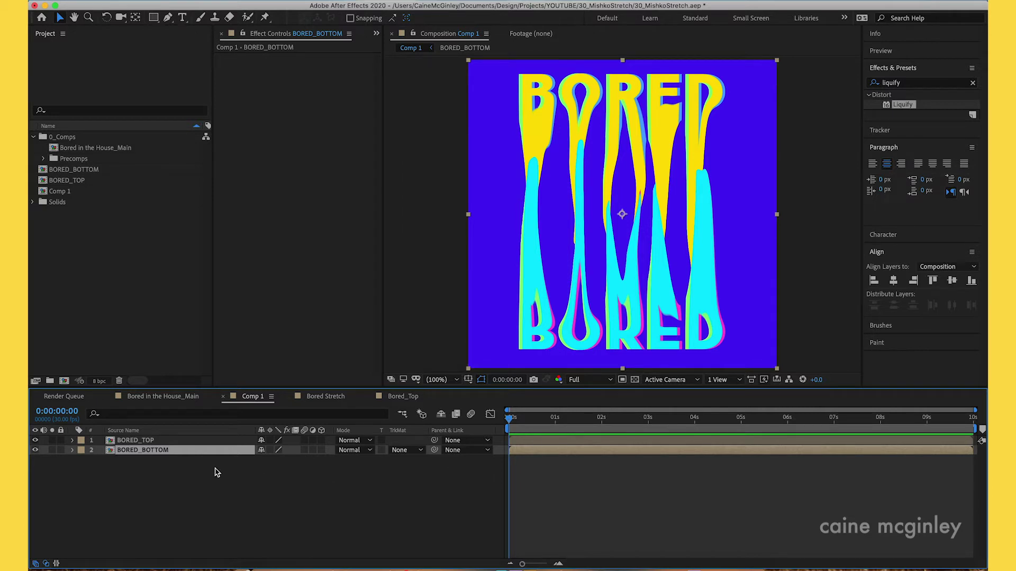
# Nest Comp 1 inside a new composition and rename Comp 1 as BORED
pyautogui.moveTo(63, 192); pyautogui.dragTo(65, 381)
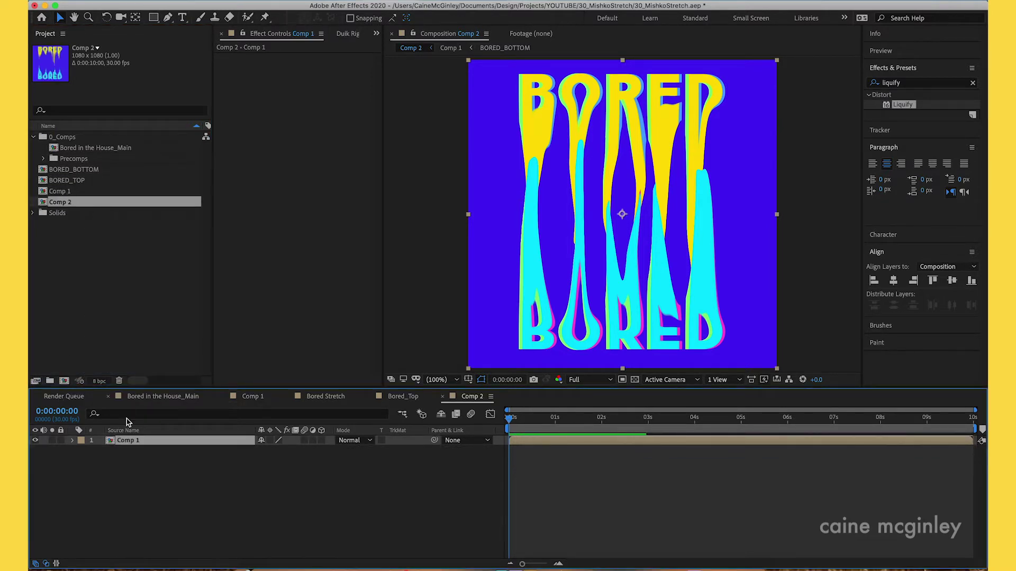
pyautogui.click(63, 192)
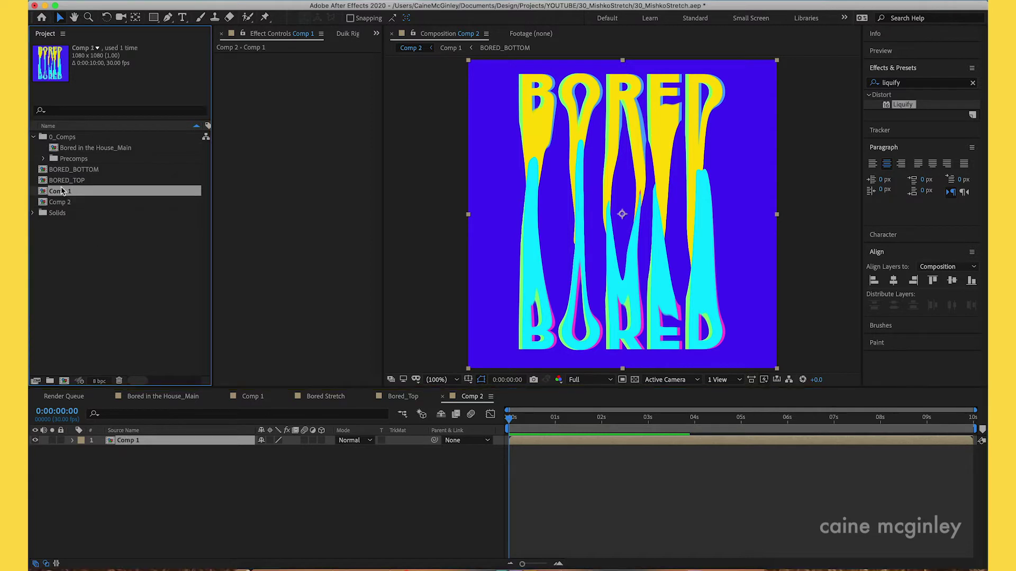
pyautogui.press('Return')
pyautogui.write('BORED')
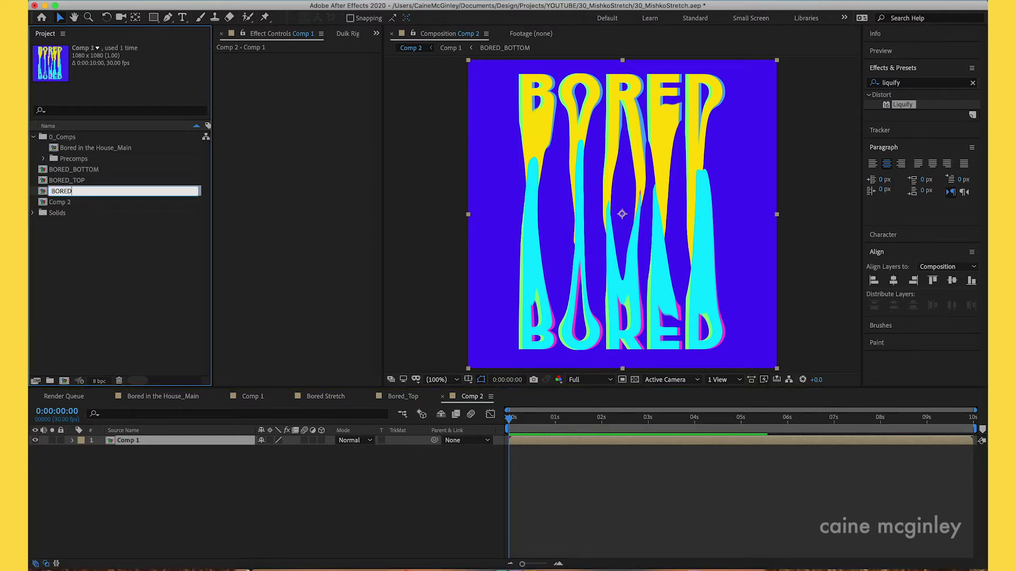
pyautogui.press('Return')
# Rename the Comp 2 composition as BORED_Effect
pyautogui.click(70, 203)
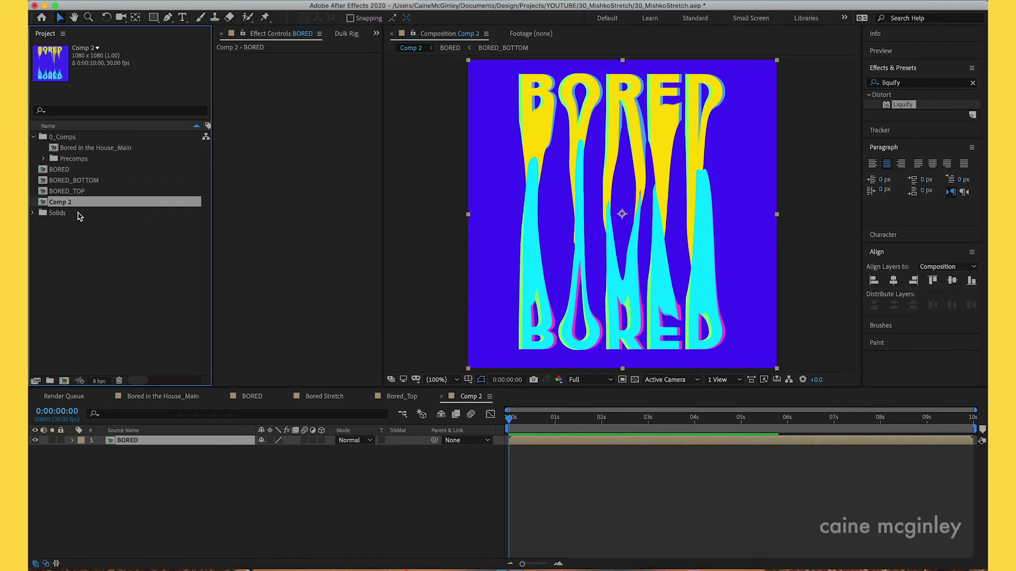
pyautogui.press('Return')
pyautogui.write('BORED')
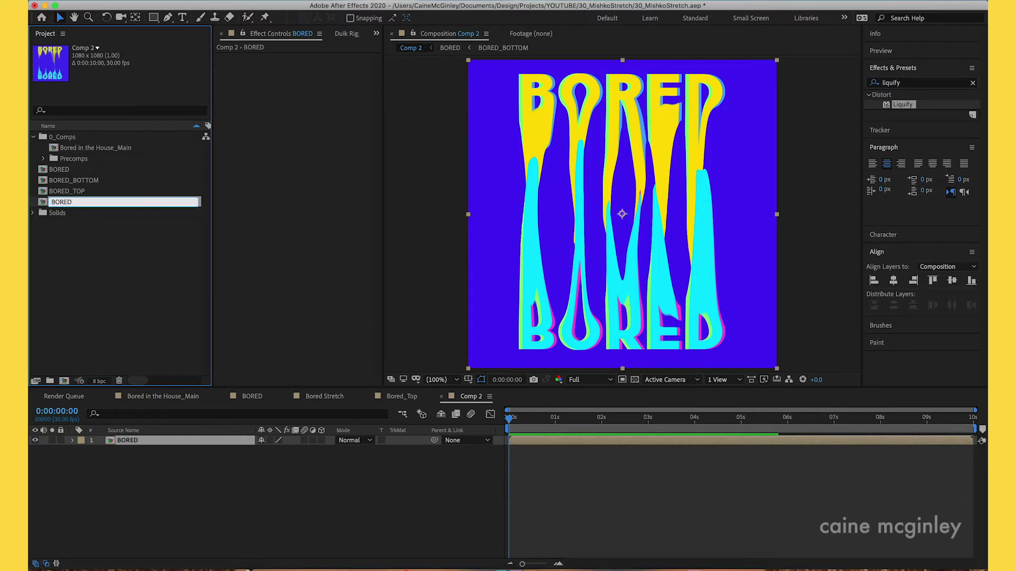
pyautogui.write('_Effect')
pyautogui.press('Return')
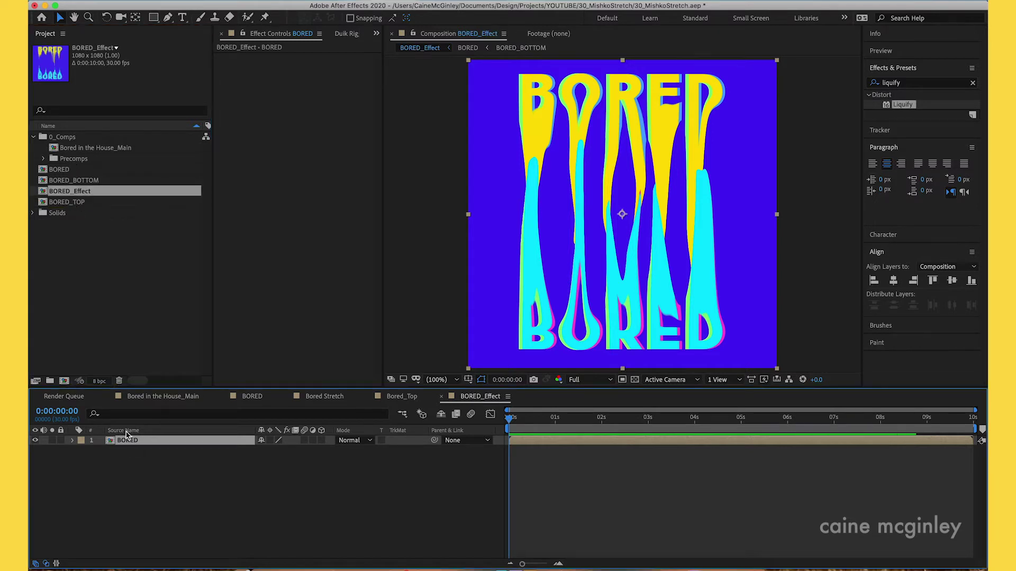
# Duplicate the BORED layer and mask the upper copy with a rectangle around the stretched middle of the letters, checking it in isolation
pyautogui.press('super+d')
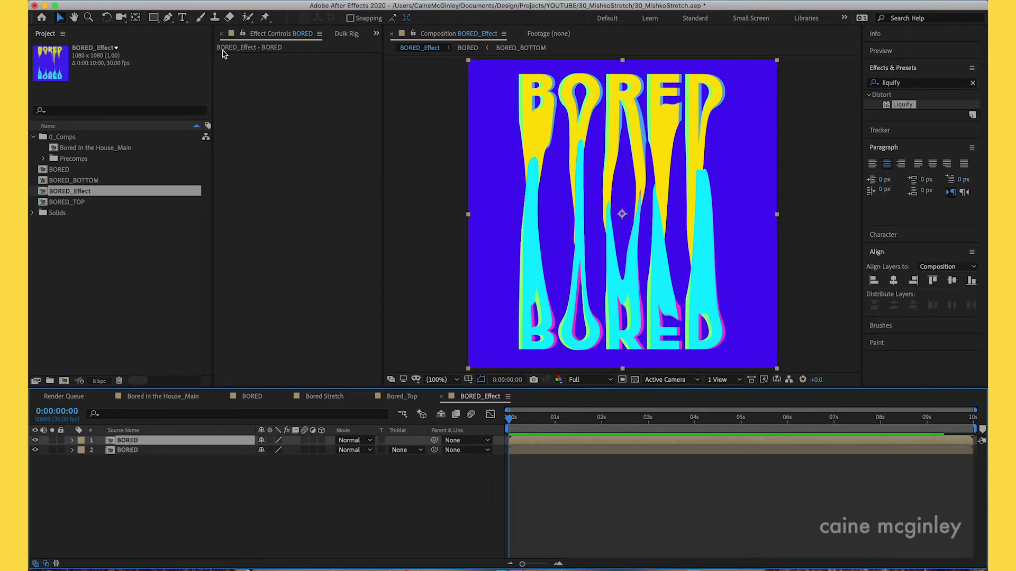
pyautogui.moveTo(153, 17); pyautogui.dragTo(202, 20)
pyautogui.moveTo(500, 135); pyautogui.dragTo(740, 290)
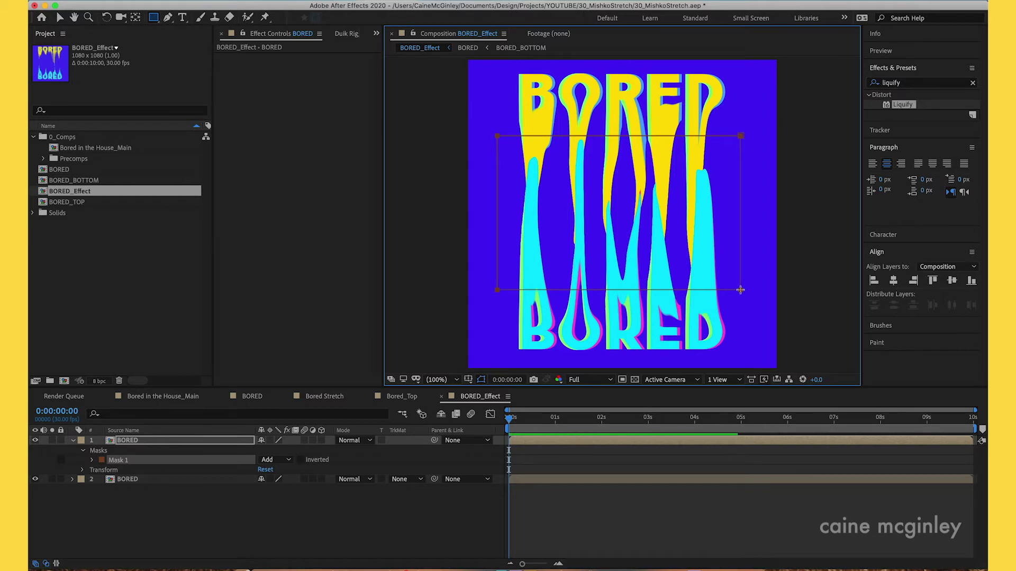
pyautogui.click(144, 445)
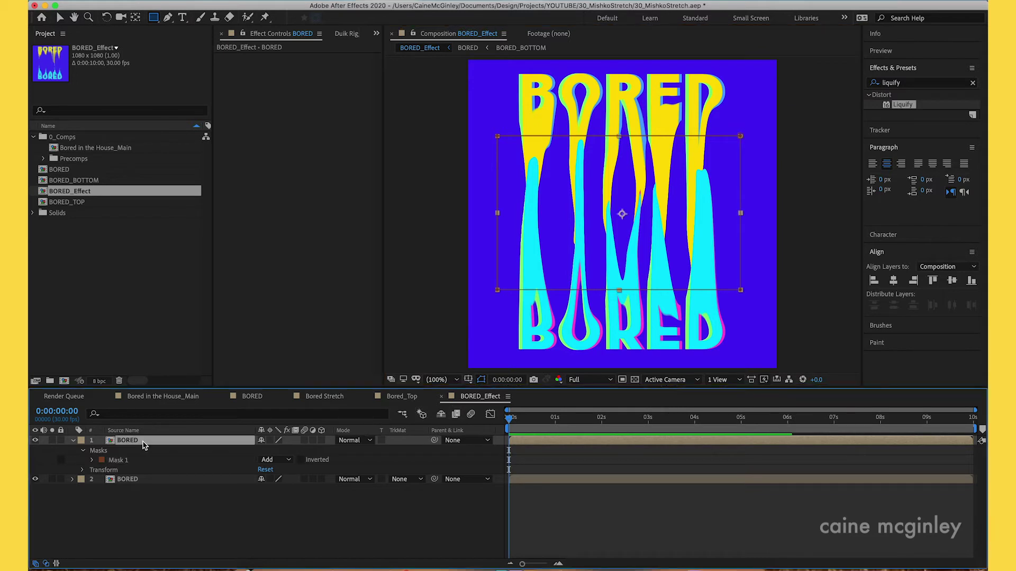
pyautogui.click(35, 479)
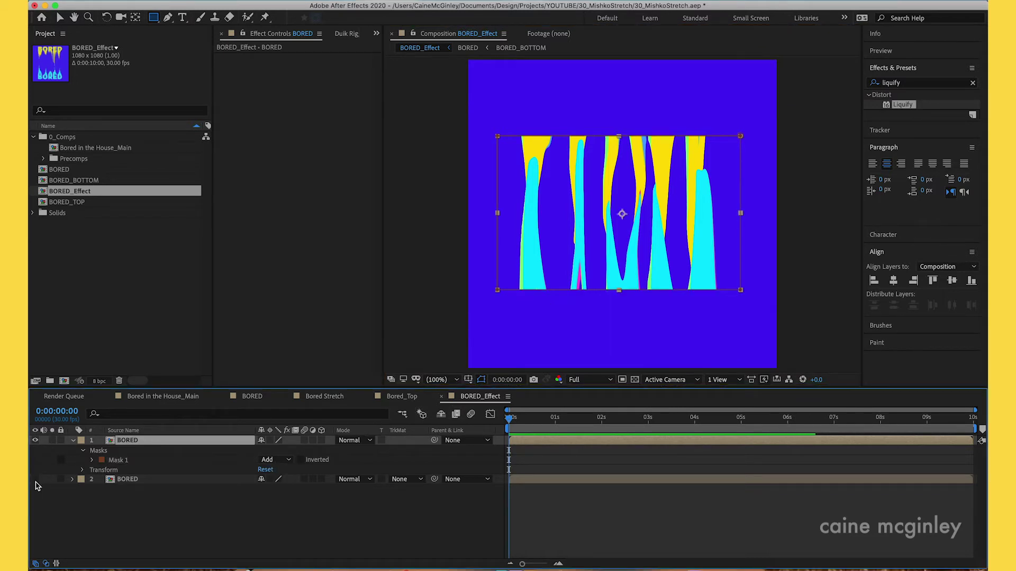
pyautogui.click(35, 479)
# Set the mask feather on the upper BORED layer to 30 pixels
pyautogui.press('f')
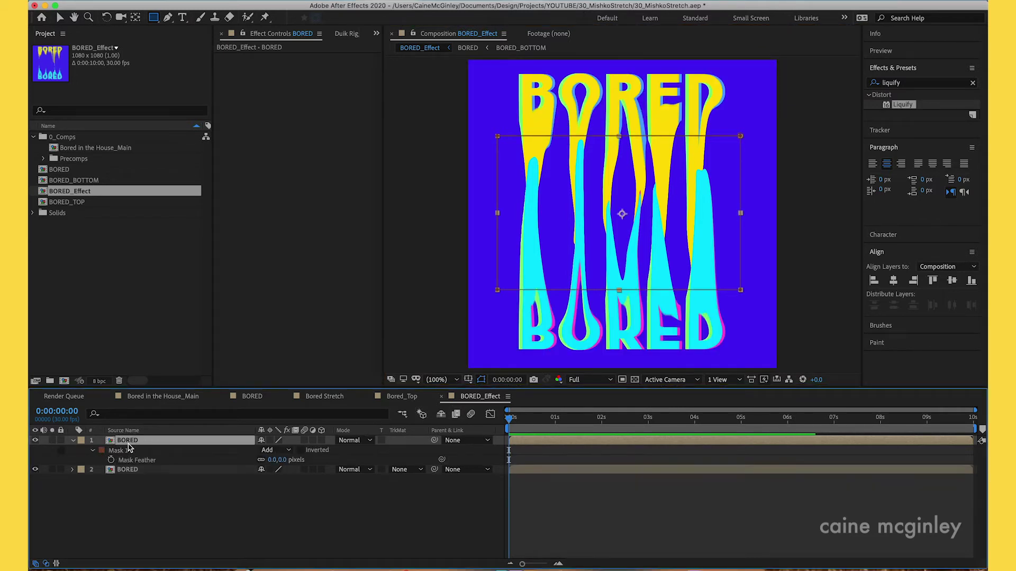
pyautogui.click(284, 460)
pyautogui.write('30')
pyautogui.press('Return')
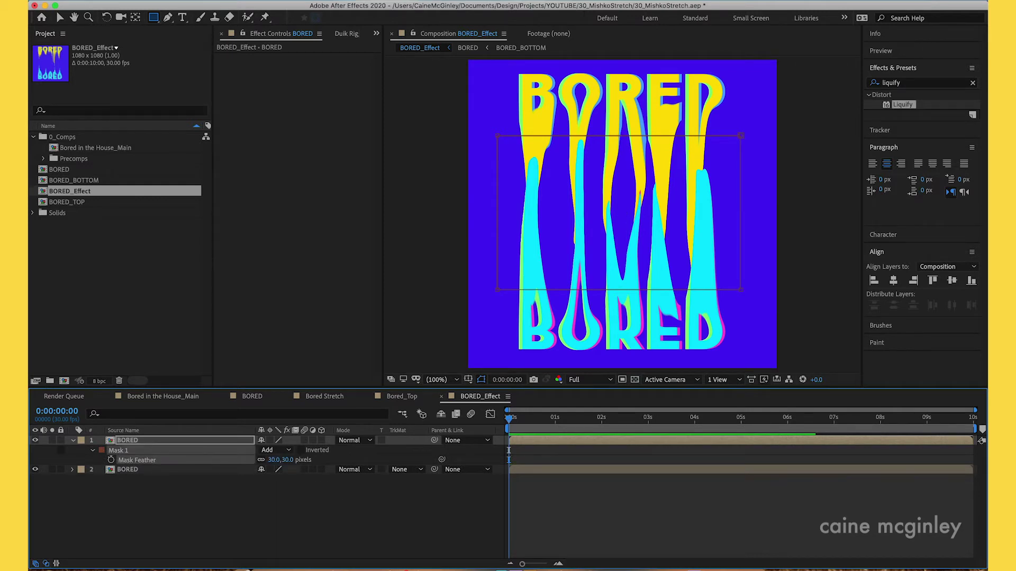
# Compare with the lower BORED layer hidden, and set the upper layer's mask feather to 50 pixels
pyautogui.click(35, 470)
pyautogui.click(34, 469)
pyautogui.click(289, 459)
pyautogui.write('50')
pyautogui.press('Return')
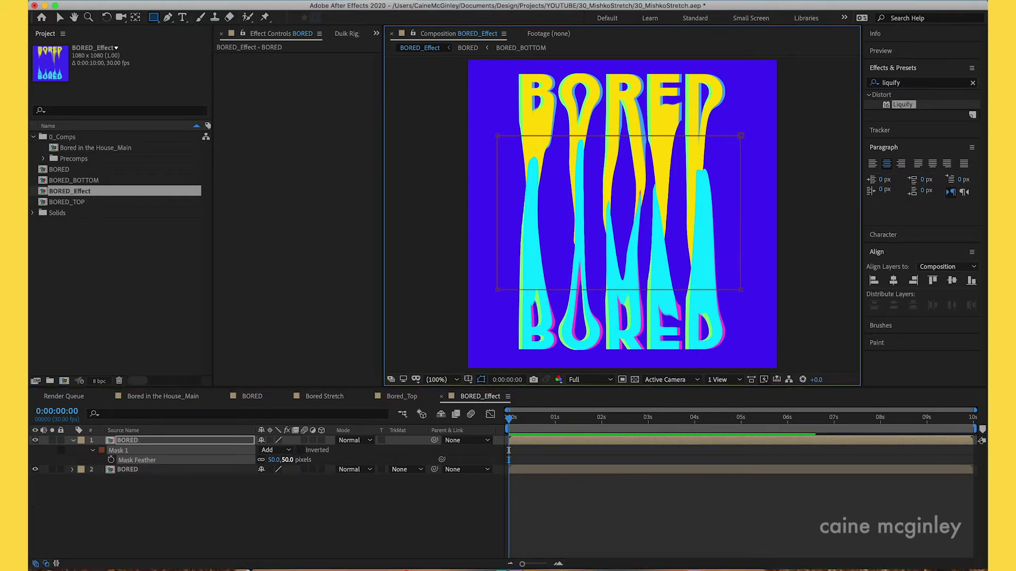
# Apply Directional Blur to the upper BORED layer with a blur length of 150
pyautogui.click(121, 449)
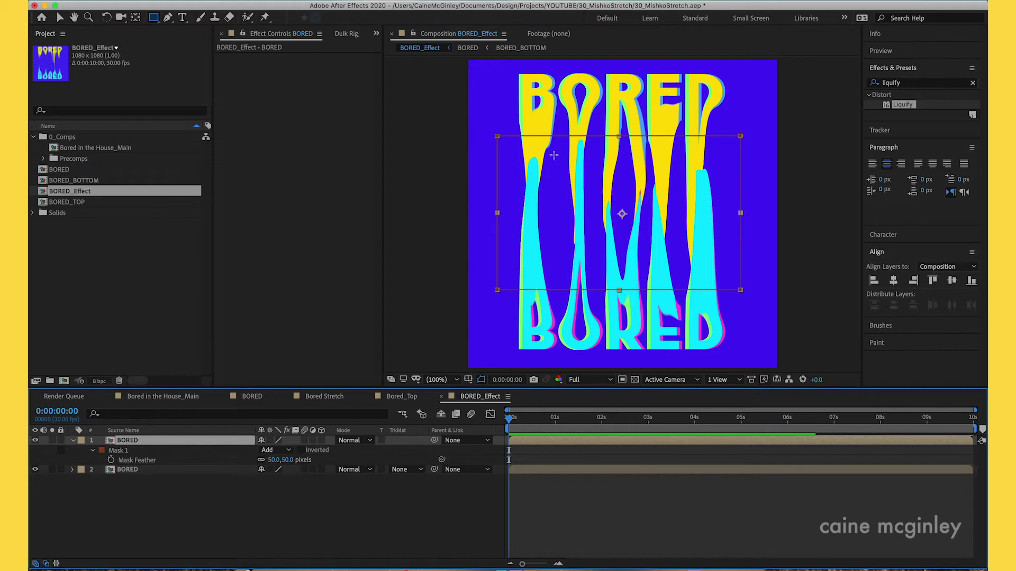
pyautogui.click(921, 89)
pyautogui.press('super+a')
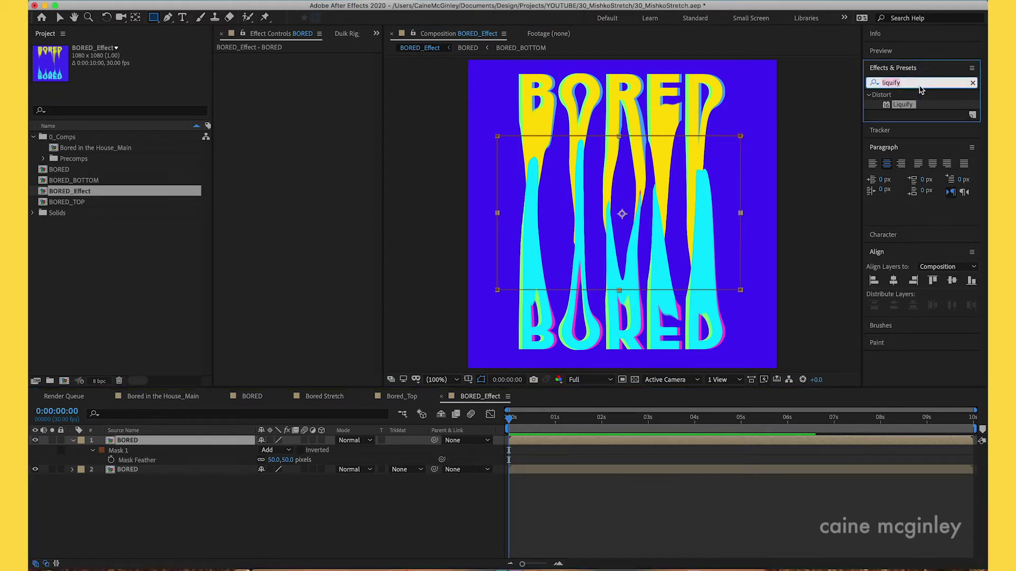
pyautogui.write('directional')
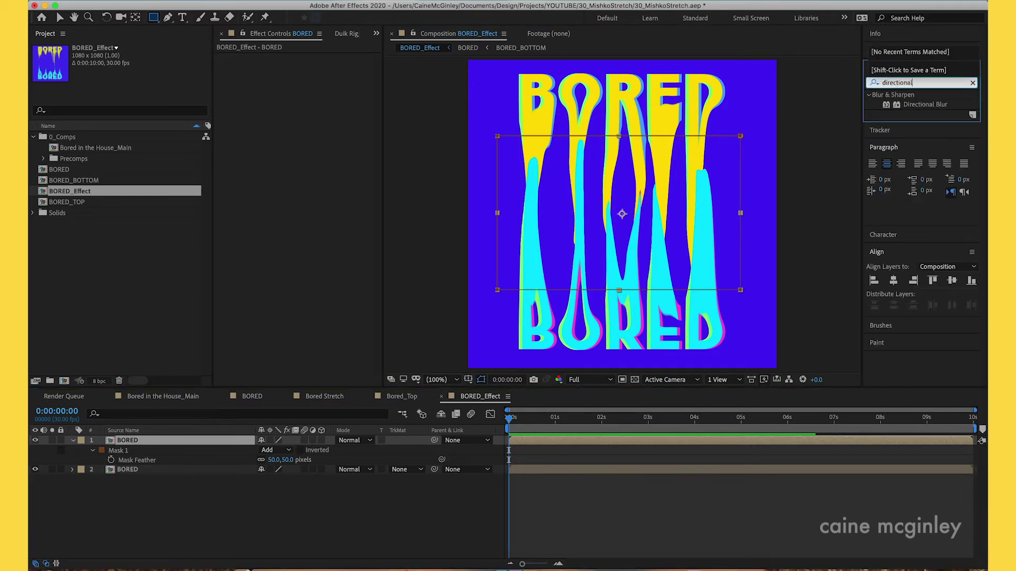
pyautogui.moveTo(926, 104); pyautogui.dragTo(524, 127)
pyautogui.click(263, 181)
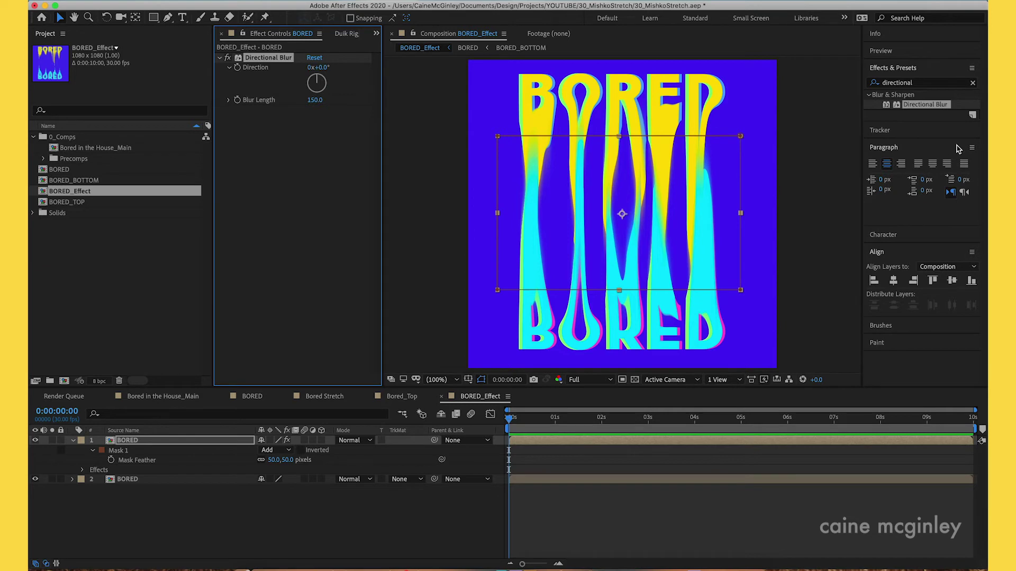
# Add a Glow effect to the upper BORED layer after the blur and set its threshold to 91%
pyautogui.click(935, 84)
pyautogui.write('glow')
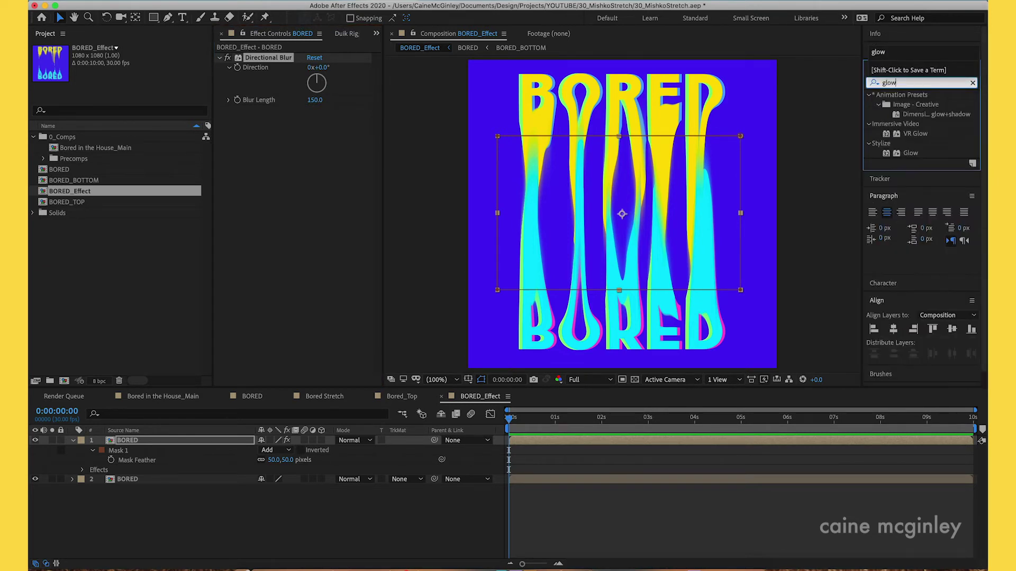
pyautogui.moveTo(914, 154); pyautogui.dragTo(359, 153)
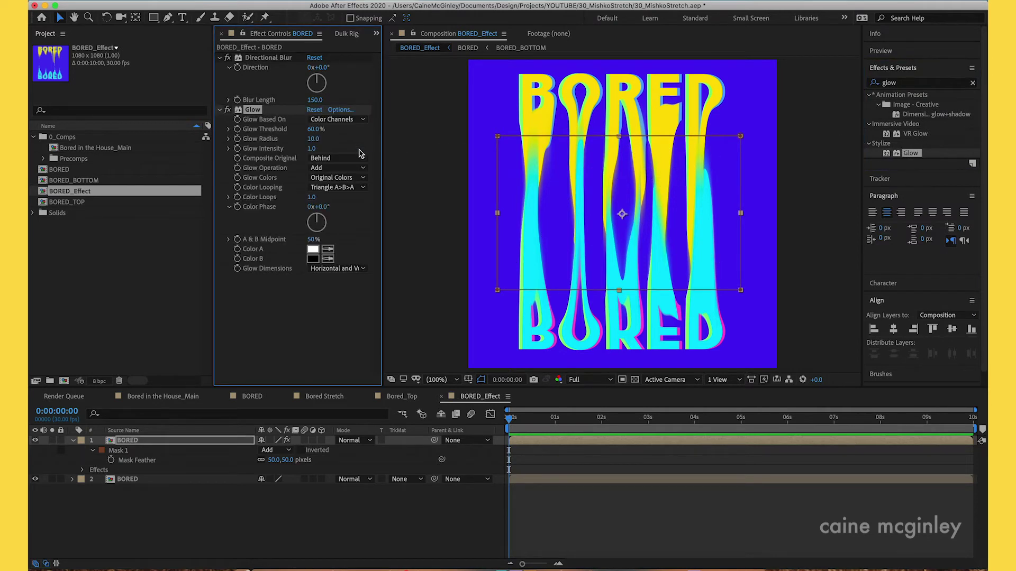
pyautogui.click(316, 130)
pyautogui.write('9')
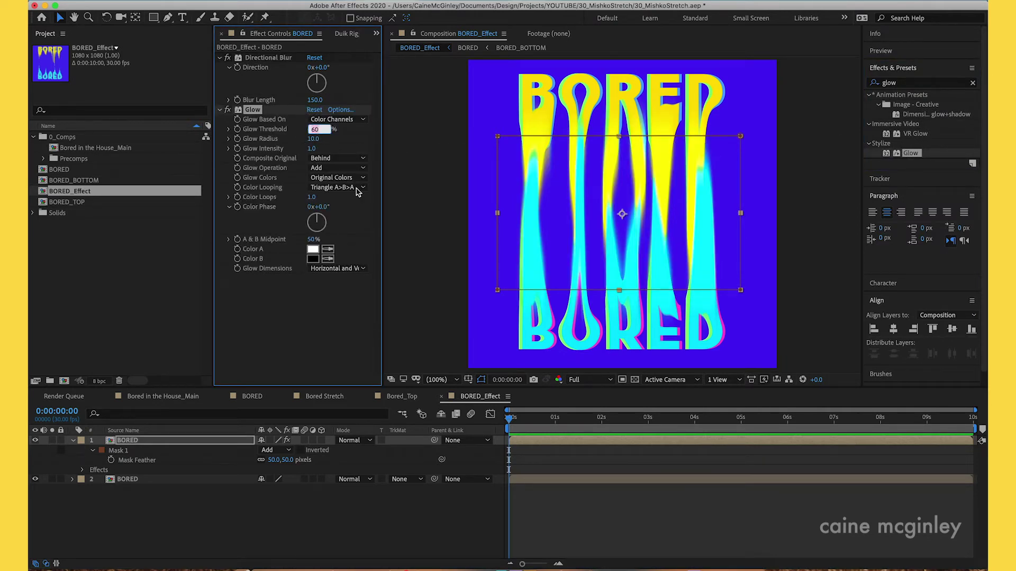
pyautogui.write('1')
pyautogui.press('Return')
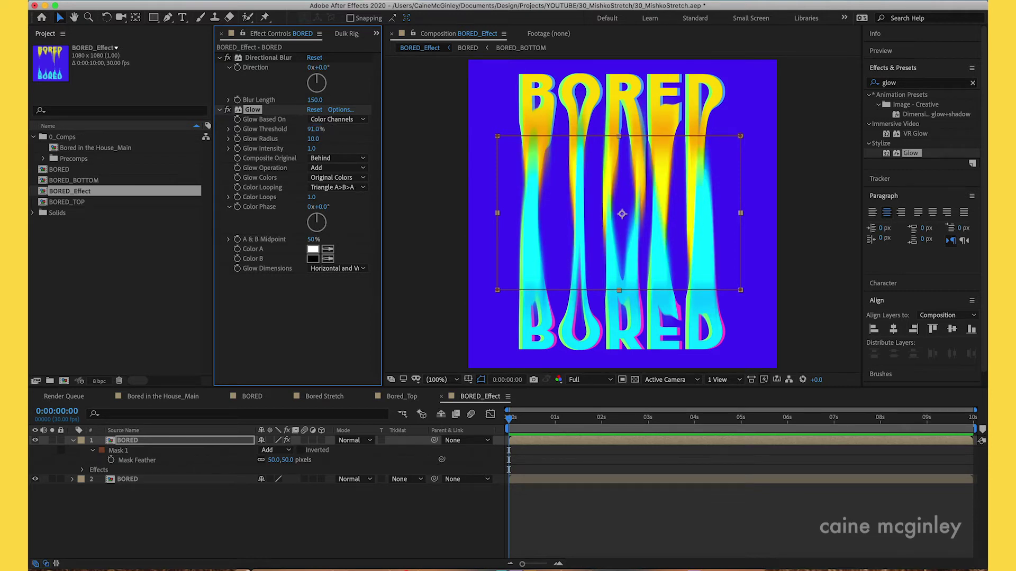
# Set the Glow radius to 75 and intensity to 0.6, and lower the threshold to 82.4%
pyautogui.click(314, 138)
pyautogui.write('75')
pyautogui.press('Return')
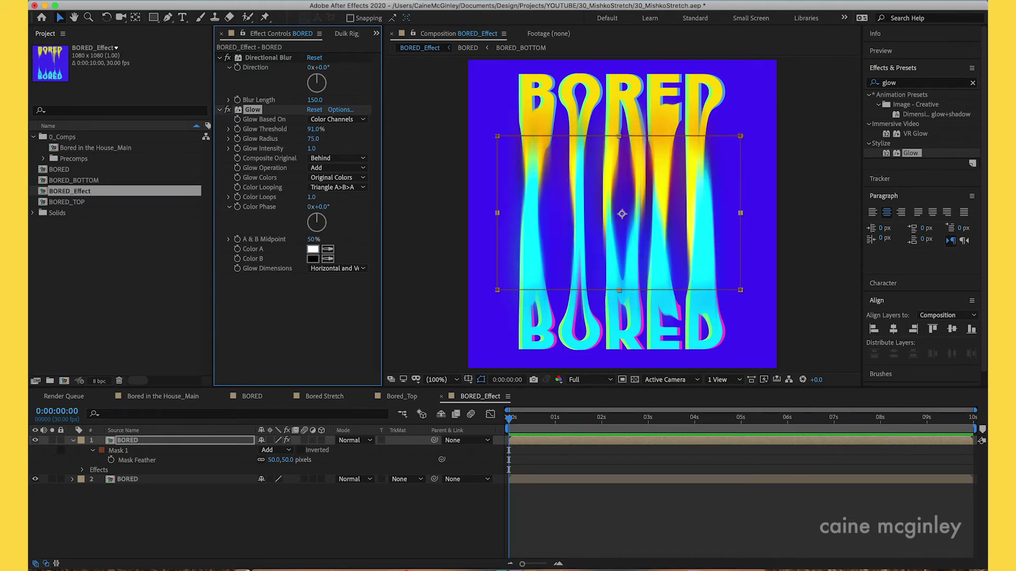
pyautogui.click(311, 148)
pyautogui.write('0.')
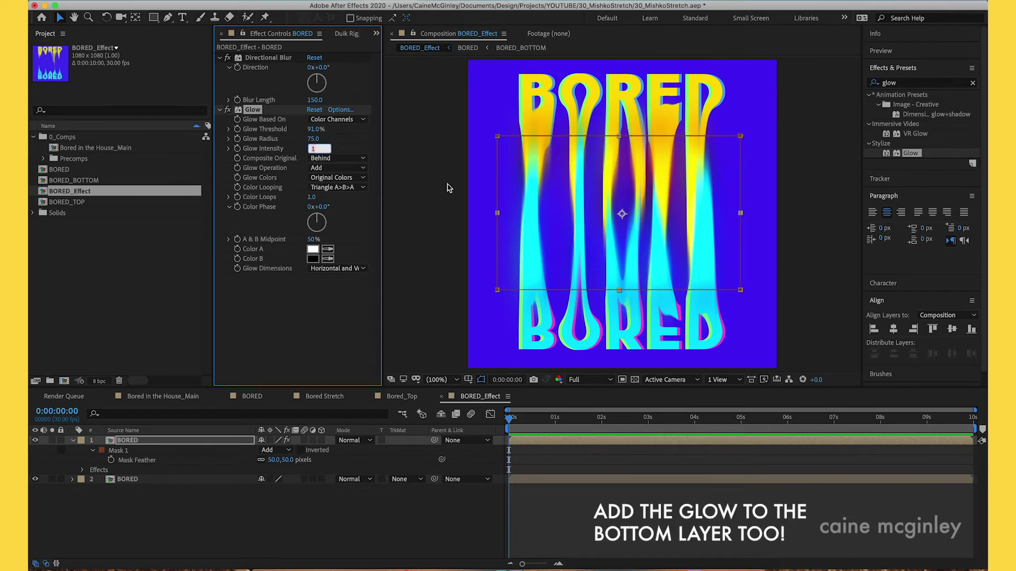
pyautogui.write('6')
pyautogui.press('Return')
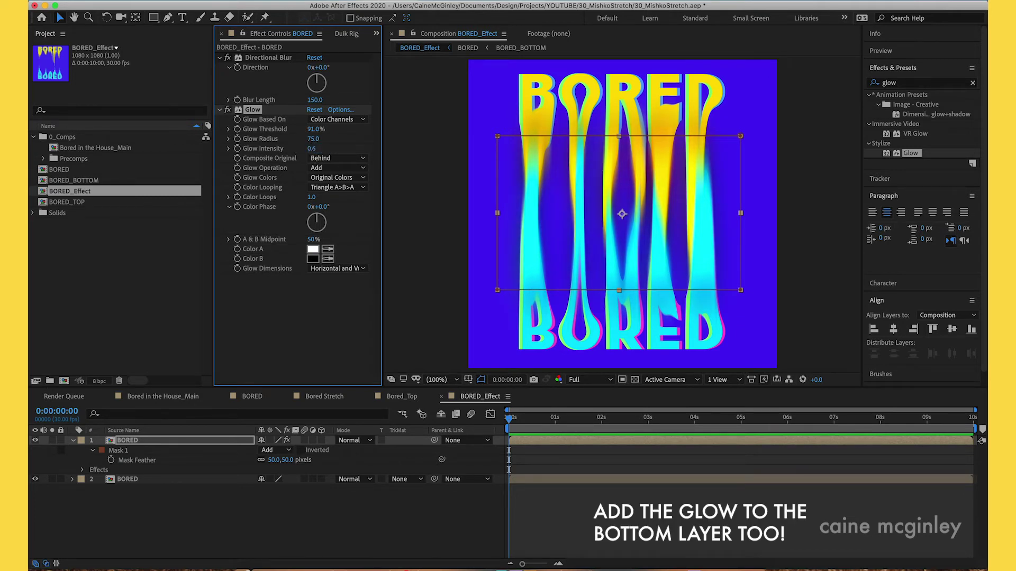
pyautogui.moveTo(315, 129); pyautogui.dragTo(300, 130)
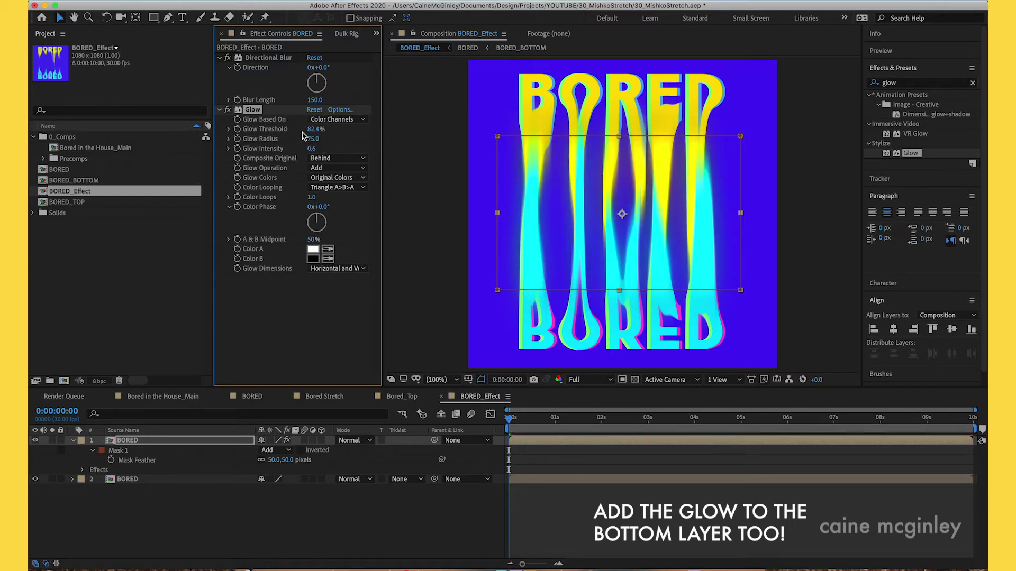
# Set the mask feather on the upper BORED layer to 100 pixels
pyautogui.click(288, 460)
pyautogui.write('70')
pyautogui.press('Return')
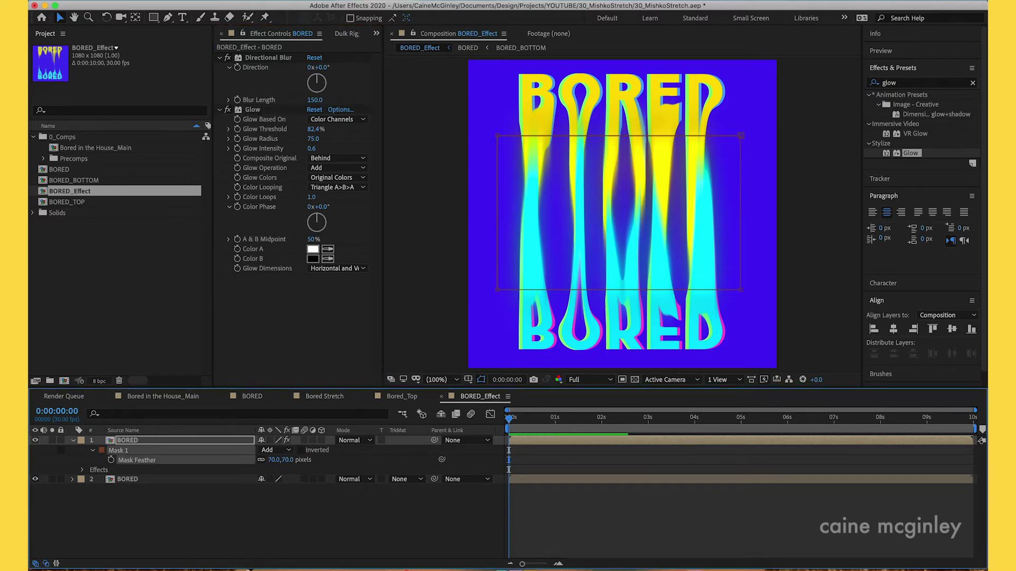
pyautogui.click(285, 459)
pyautogui.write('100')
pyautogui.press('Return')
# Add a second Directional Blur below the Glow on the upper BORED layer with a blur length of 100
pyautogui.click(917, 84)
pyautogui.write('direct')
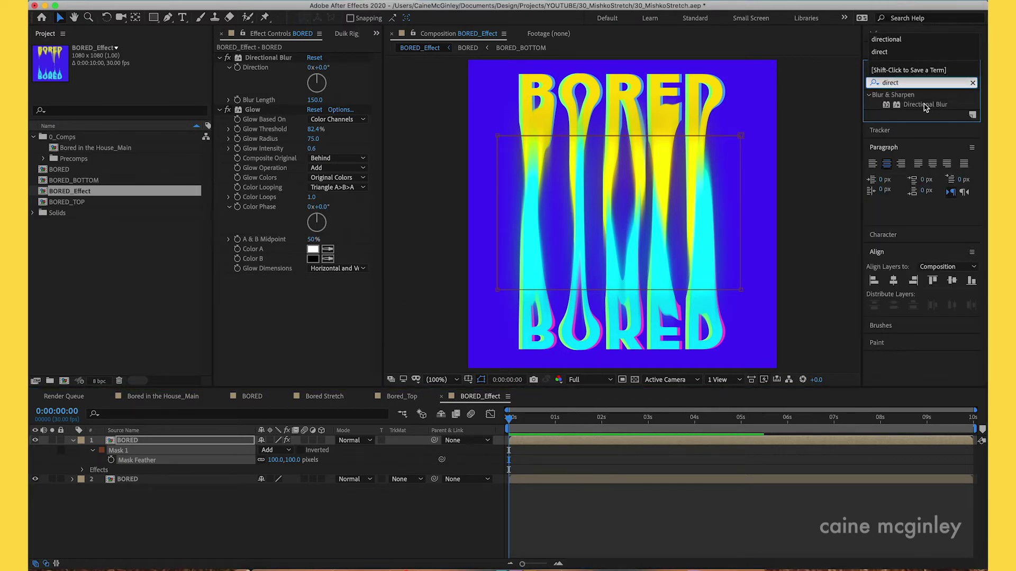
pyautogui.moveTo(925, 106); pyautogui.dragTo(316, 322)
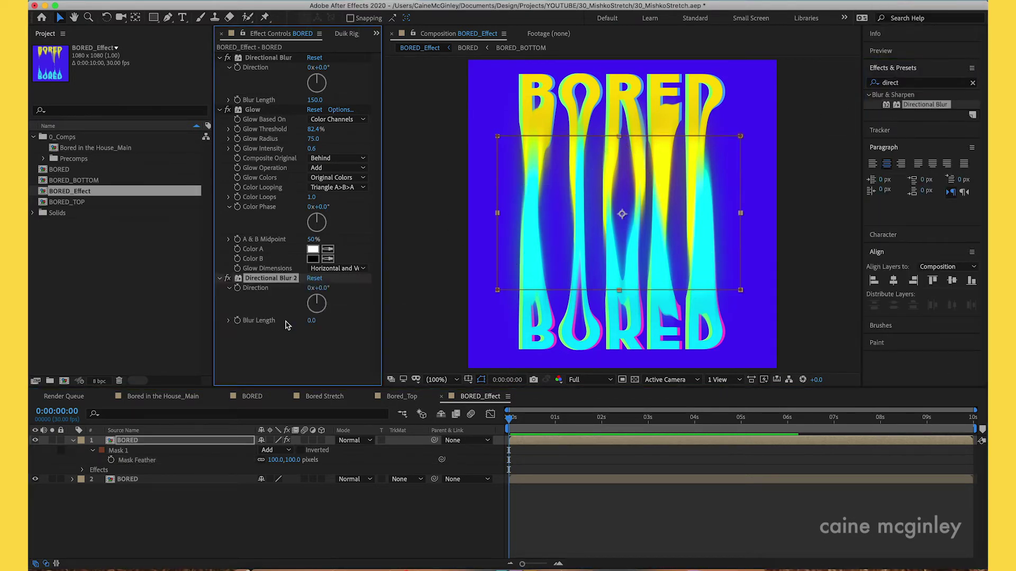
pyautogui.click(315, 321)
pyautogui.write('1')
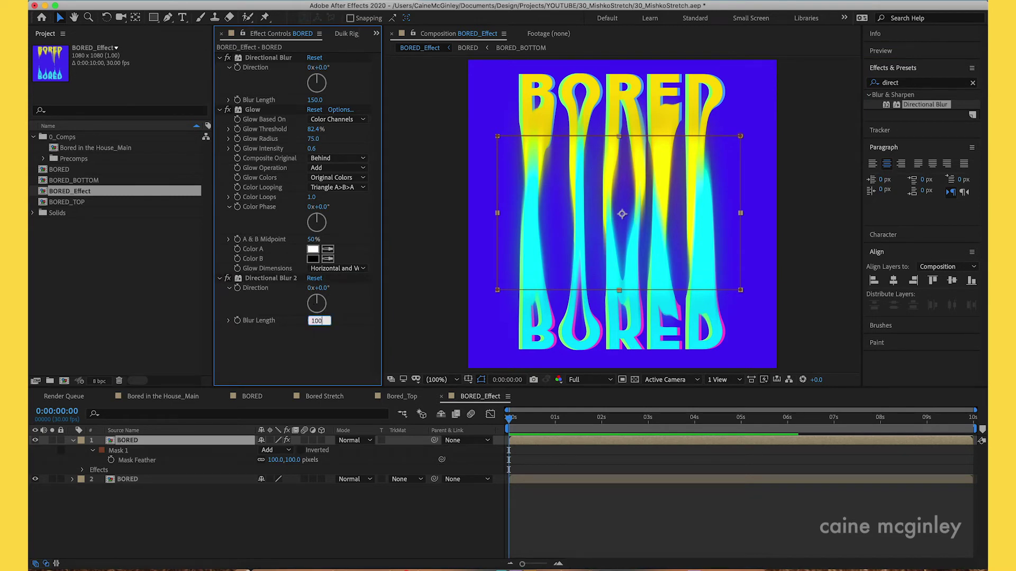
pyautogui.write('00')
pyautogui.press('Return')
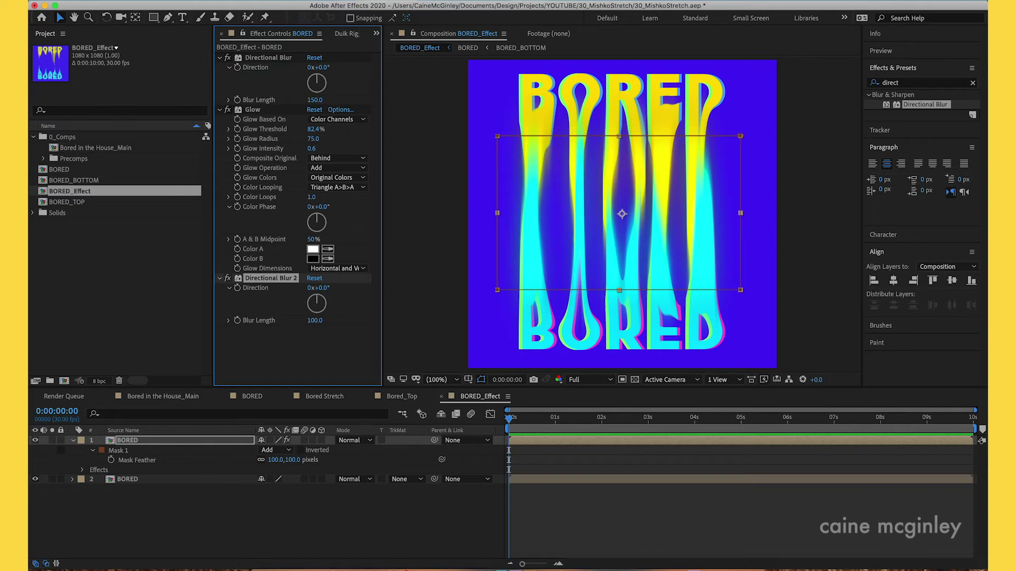
# Examine the stretch section of the Bored in the House_Main composition and the mask inside its nested Bored Stretch composition
pyautogui.click(182, 396)
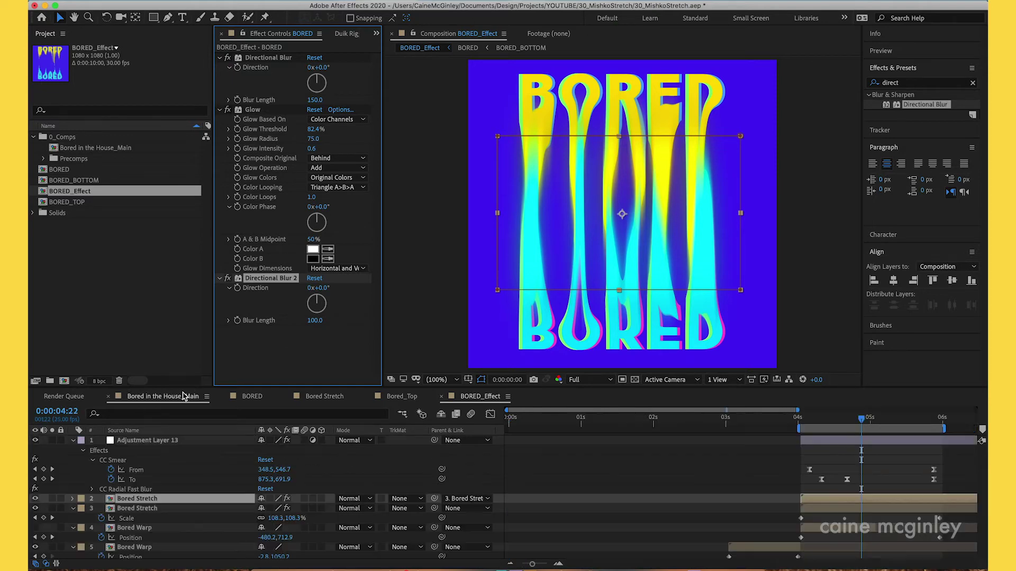
pyautogui.click(844, 418)
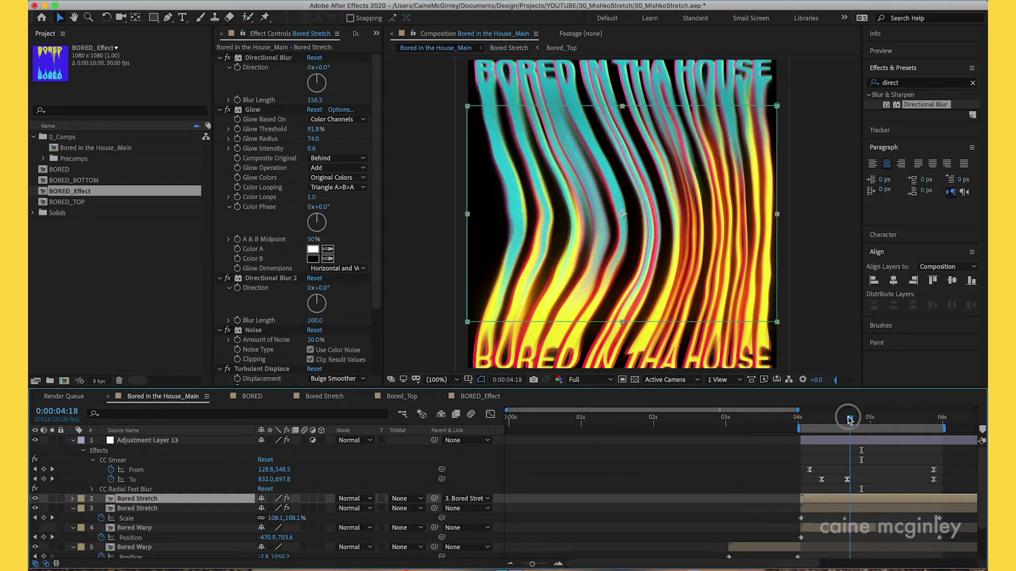
pyautogui.scroll(-3, 748, 477)
pyautogui.moveTo(843, 418)
pyautogui.mouseDown()
pyautogui.moveTo(813, 423)
pyautogui.moveTo(838, 428)
pyautogui.mouseUp()
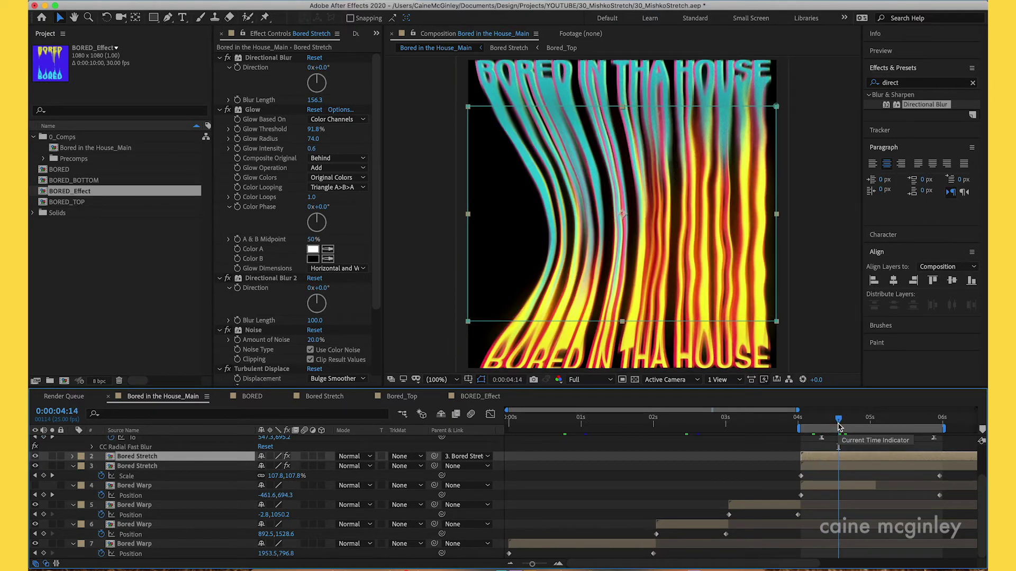
pyautogui.doubleClick(823, 458)
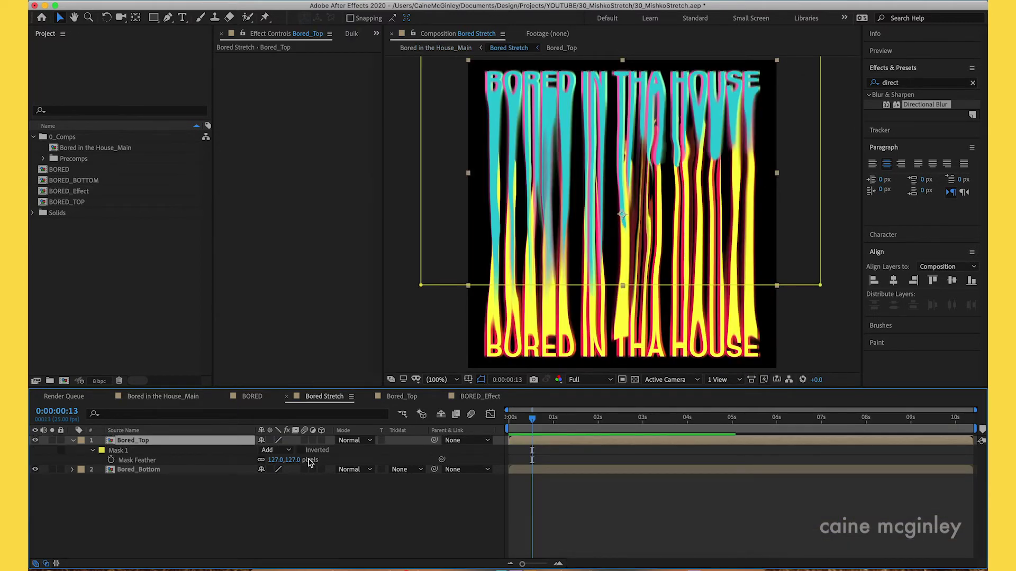
pyautogui.click(244, 396)
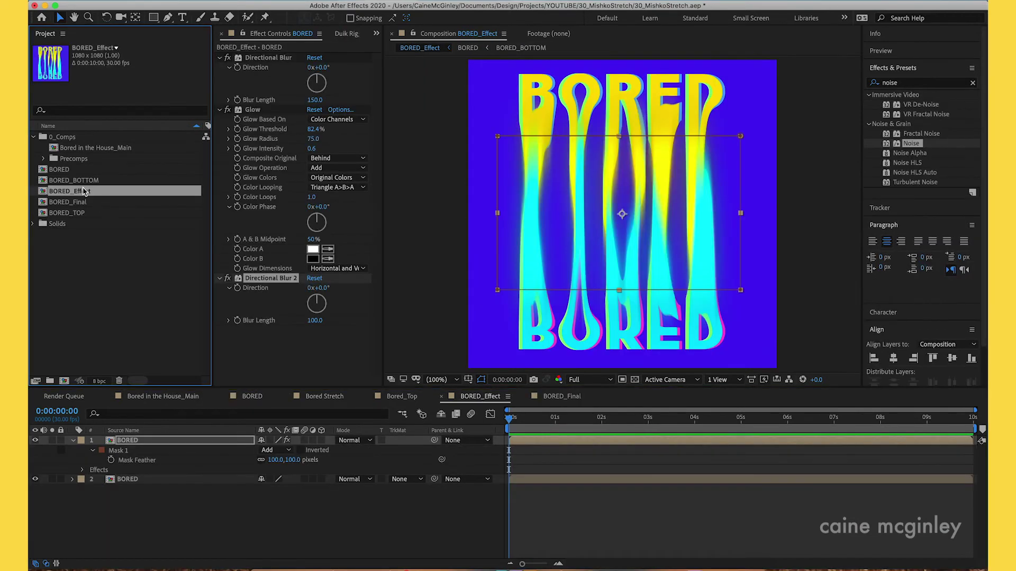
# Nest BORED_Effect inside a new composition and apply Noise to the nested layer with a 30% amount
pyautogui.moveTo(83, 192); pyautogui.dragTo(63, 382)
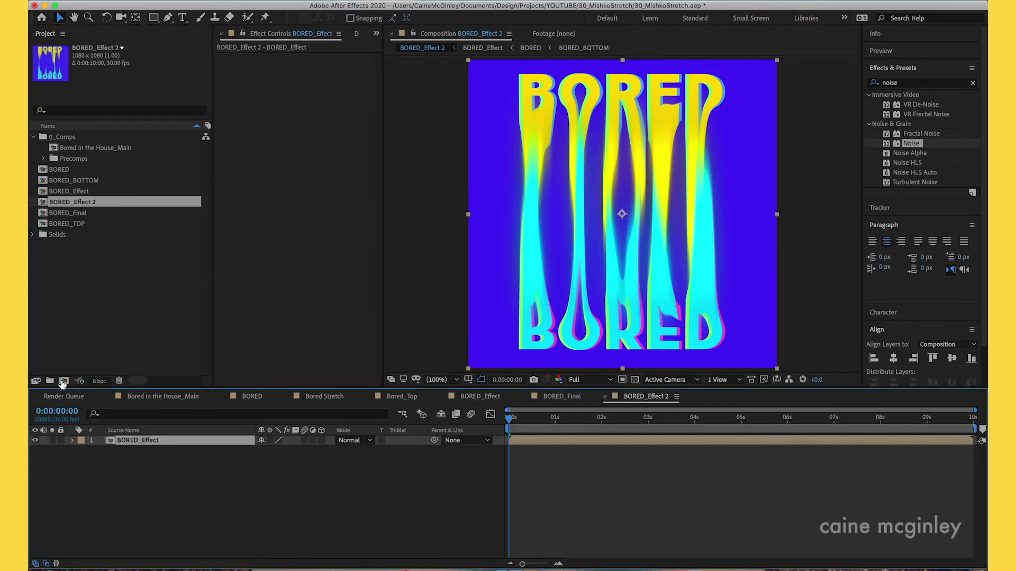
pyautogui.moveTo(914, 147); pyautogui.dragTo(294, 188)
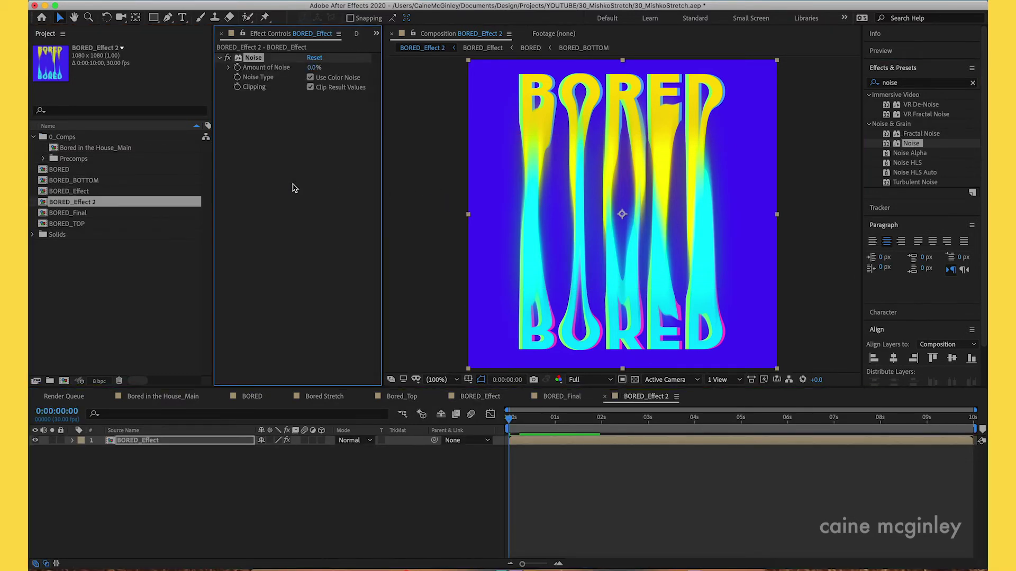
pyautogui.click(313, 67)
pyautogui.write('30')
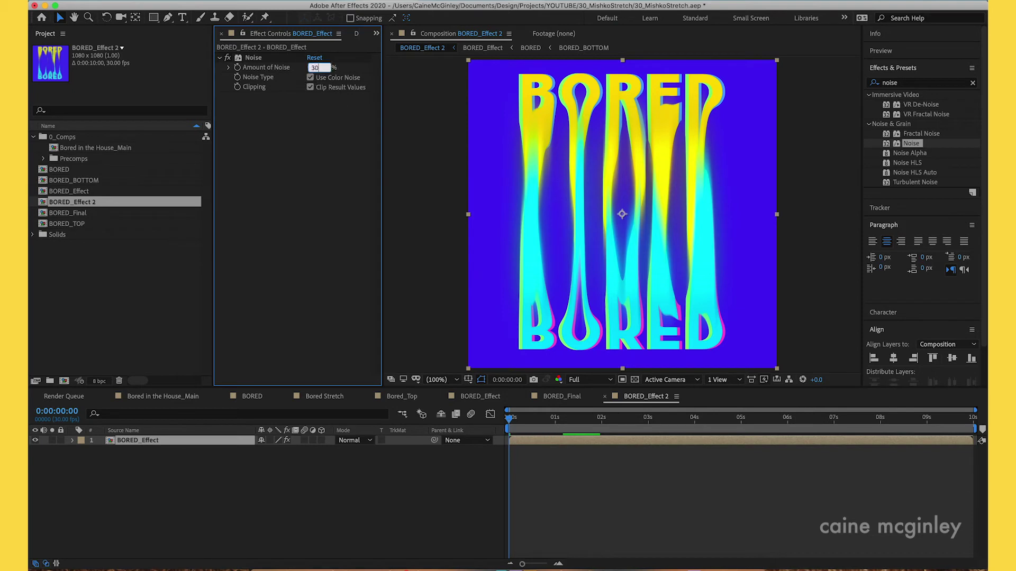
pyautogui.press('Return')
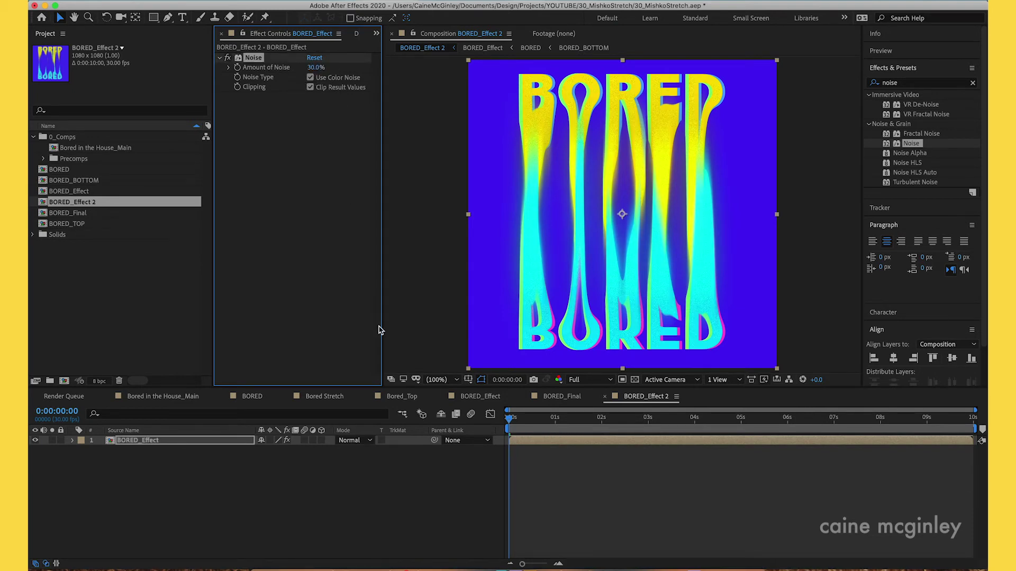
# Create a black 1080 x 1080 px solid and place it beneath the BORED_Effect layer as the background
pyautogui.rightClick(186, 473)
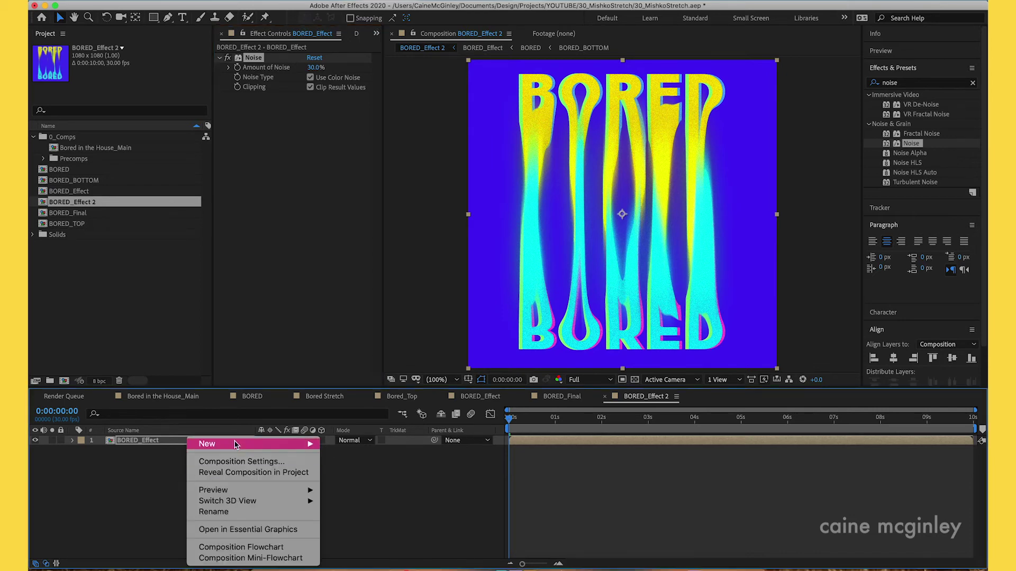
pyautogui.moveTo(235, 445)
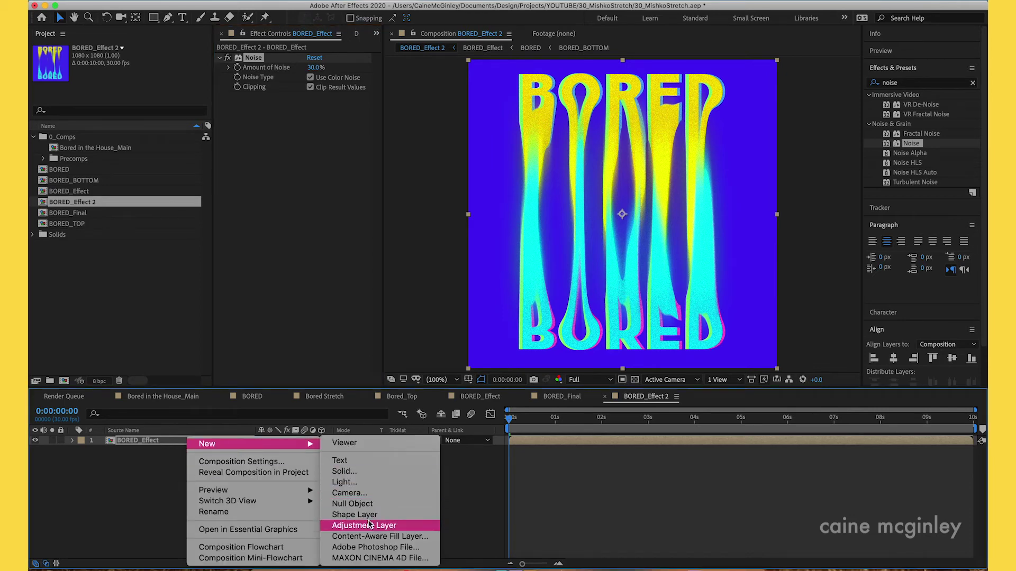
pyautogui.click(358, 476)
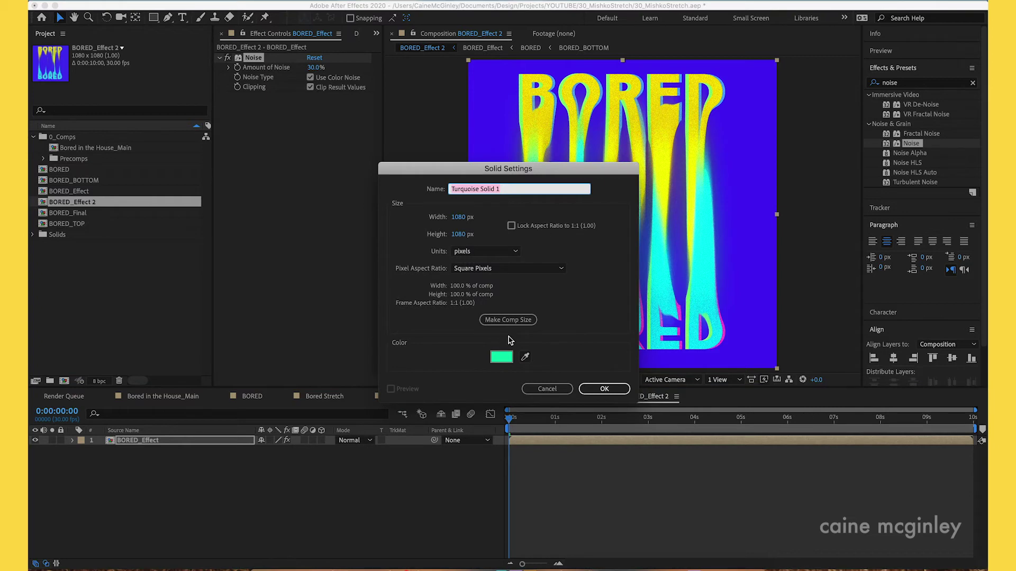
pyautogui.click(504, 359)
pyautogui.moveTo(682, 429); pyautogui.dragTo(637, 515)
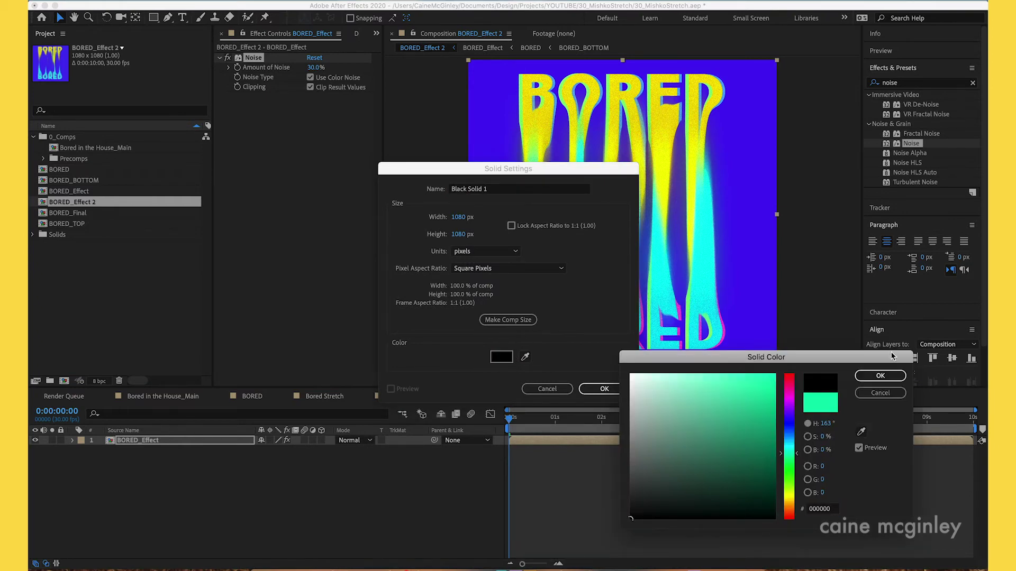
pyautogui.click(879, 375)
pyautogui.click(604, 388)
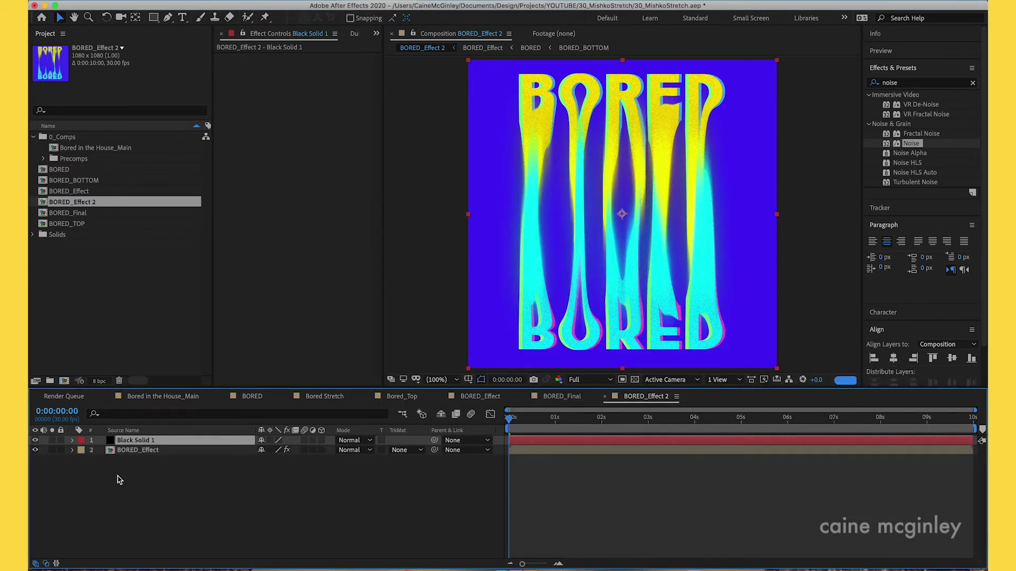
pyautogui.press('super+bracketleft')
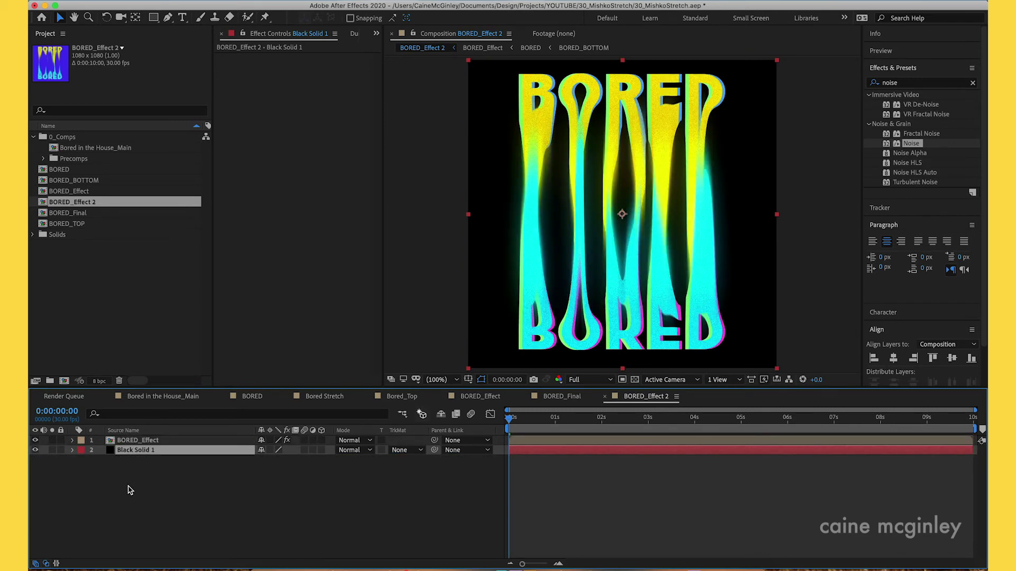
# Using the adjustment layer in Bored in the House_Main as reference, add an adjustment layer above BORED_Effect in the BORED_Effect 2 composition
pyautogui.click(188, 397)
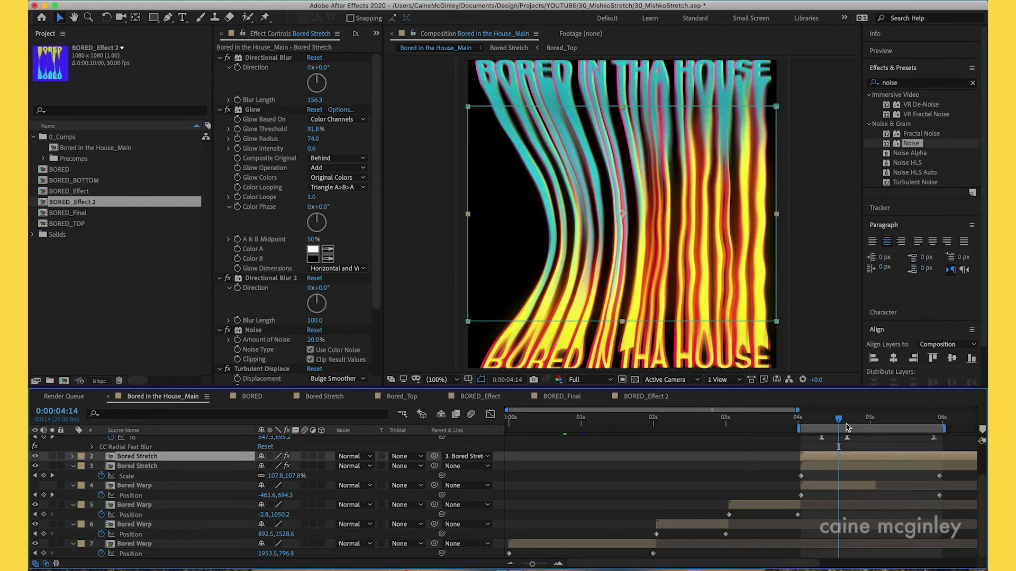
pyautogui.scroll(4, 846, 461)
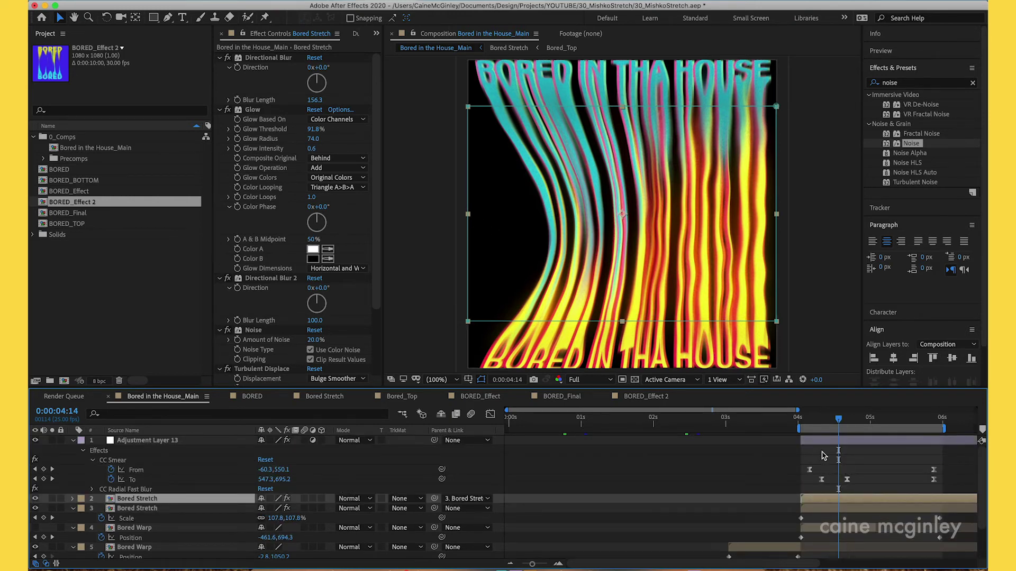
pyautogui.click(833, 442)
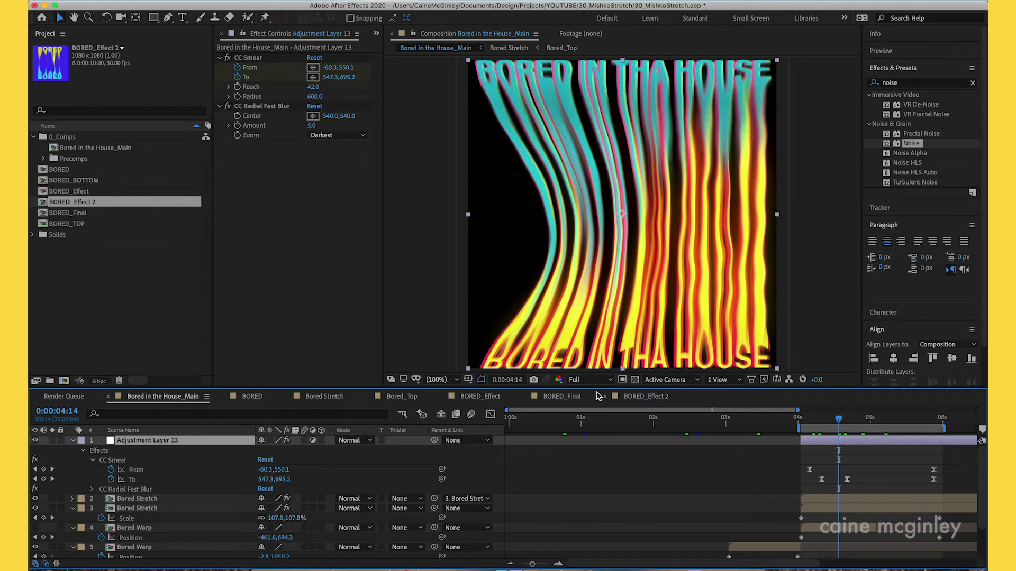
pyautogui.click(646, 396)
pyautogui.rightClick(145, 465)
pyautogui.click(328, 510)
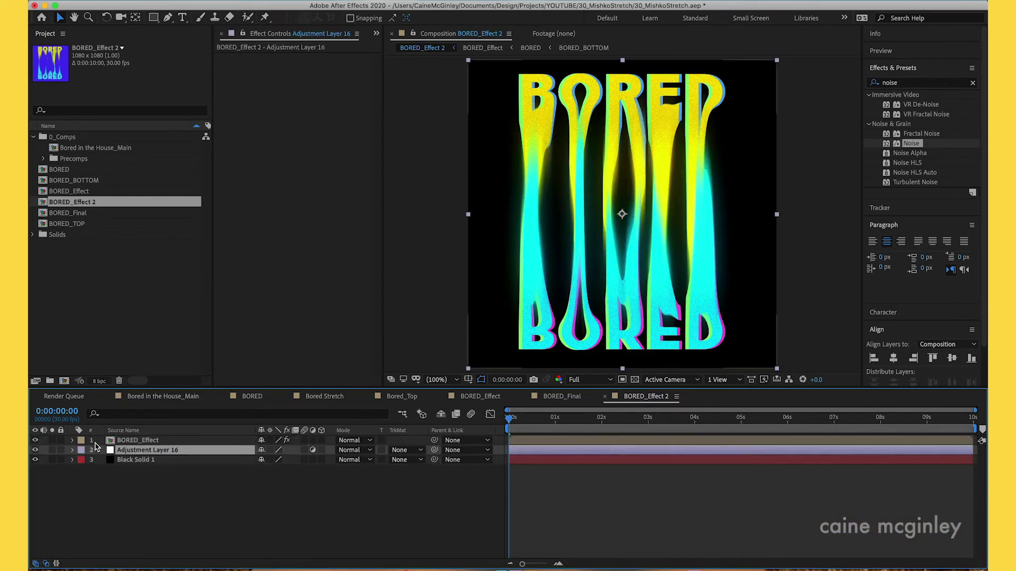
# Apply CC Smear to the new adjustment layer and move the effect's To point to about 790, 532
pyautogui.click(924, 83)
pyautogui.write('cc smear')
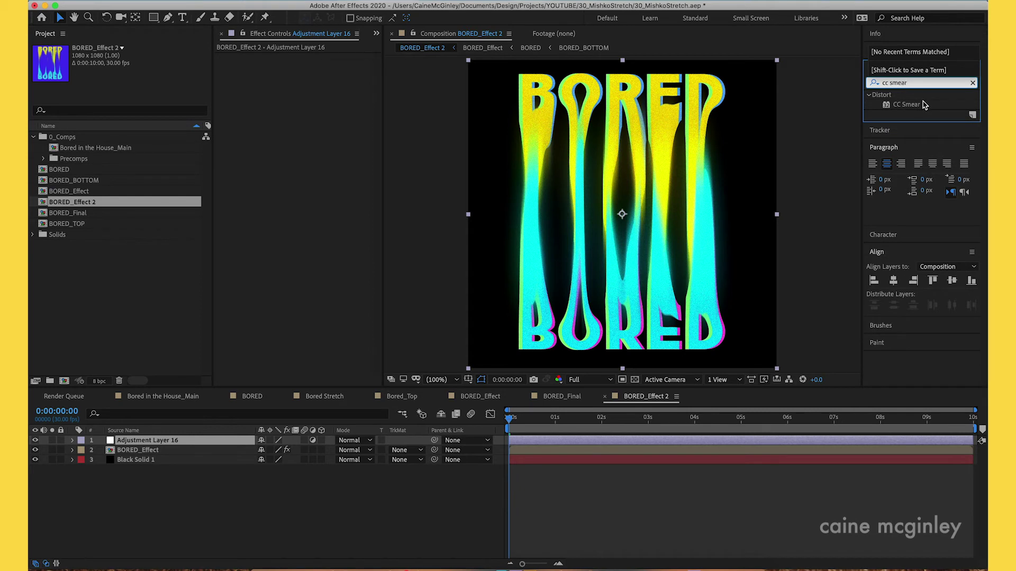
pyautogui.moveTo(924, 104)
pyautogui.mouseDown()
pyautogui.moveTo(626, 210)
pyautogui.moveTo(150, 442)
pyautogui.mouseUp()
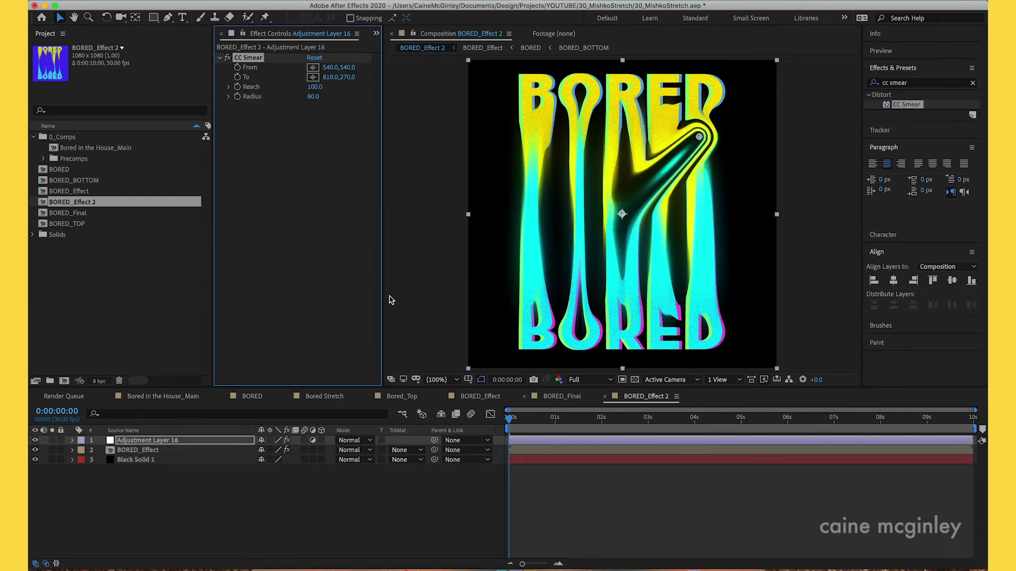
pyautogui.moveTo(699, 137)
pyautogui.mouseDown()
pyautogui.moveTo(659, 201)
pyautogui.moveTo(709, 212)
pyautogui.moveTo(694, 212)
pyautogui.mouseUp()
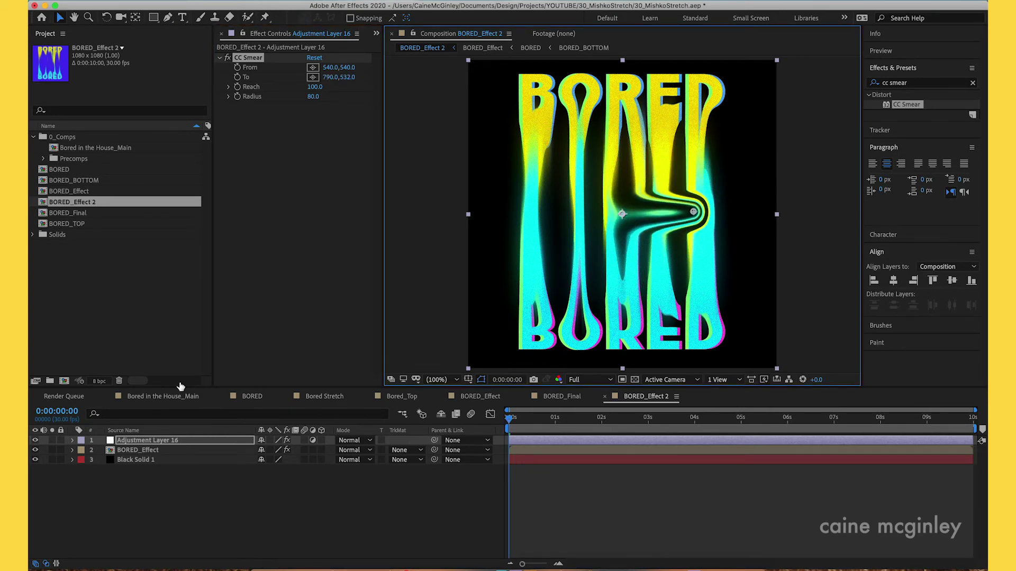
# Set the CC Smear Reach in BORED_Effect 2 to 42, matching the adjustment layer in Bored in the House_Main
pyautogui.click(163, 396)
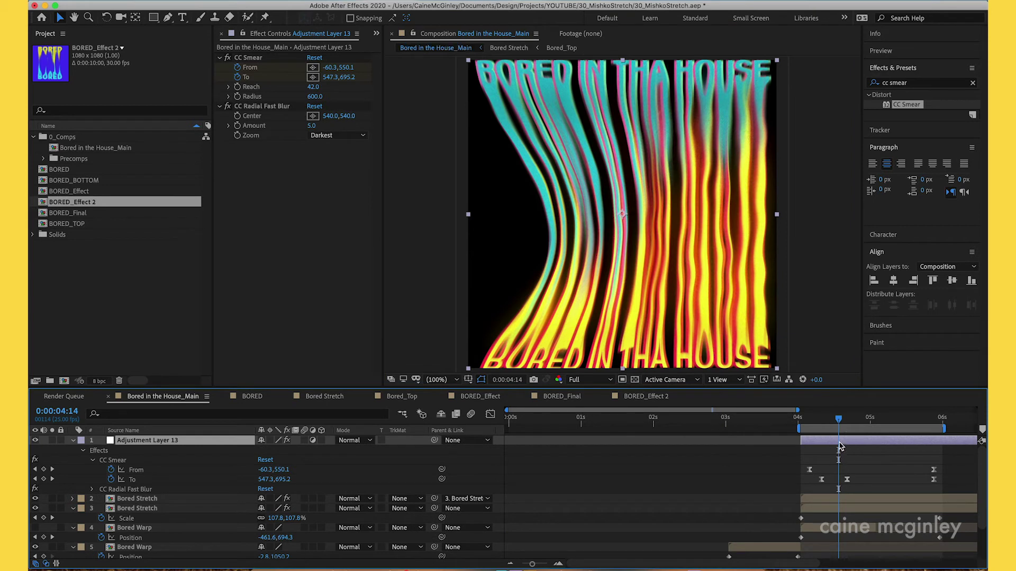
pyautogui.press('j')
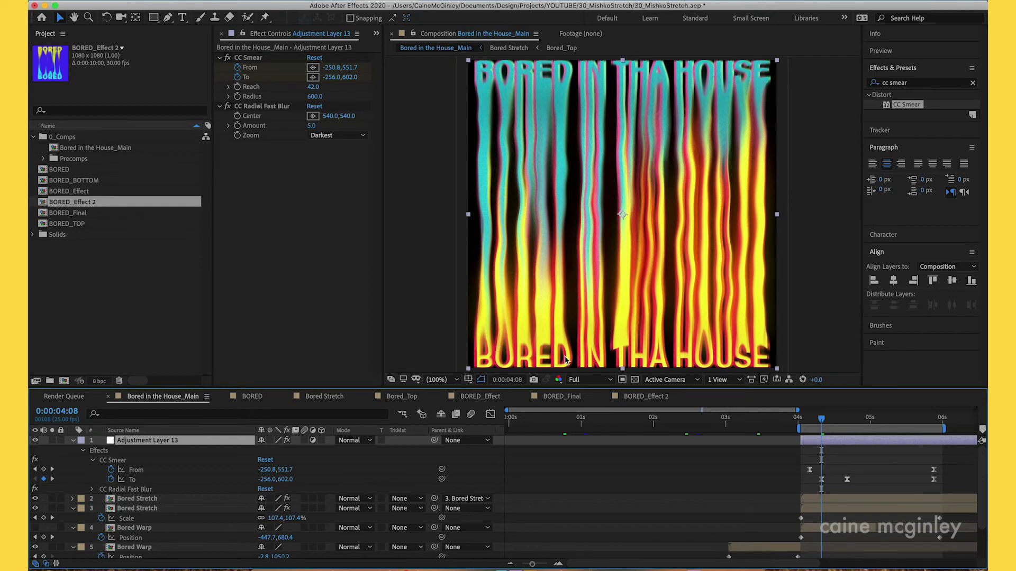
pyautogui.click(652, 400)
pyautogui.click(314, 89)
pyautogui.write('42')
pyautogui.press('Return')
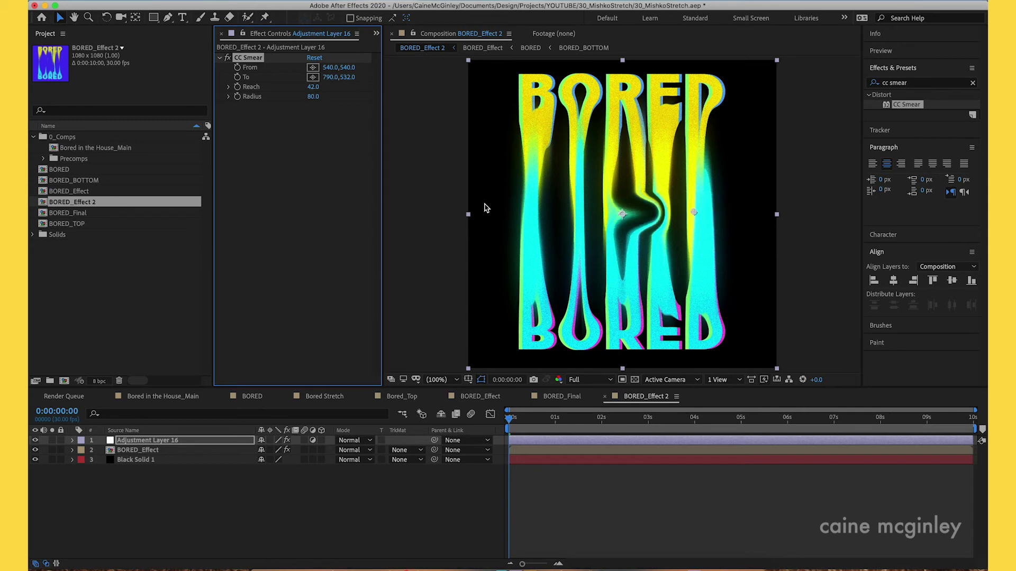
# Set the CC Smear Radius to 600 and place its From point at about 184, 486 beside the BORED text
pyautogui.click(152, 399)
pyautogui.click(663, 398)
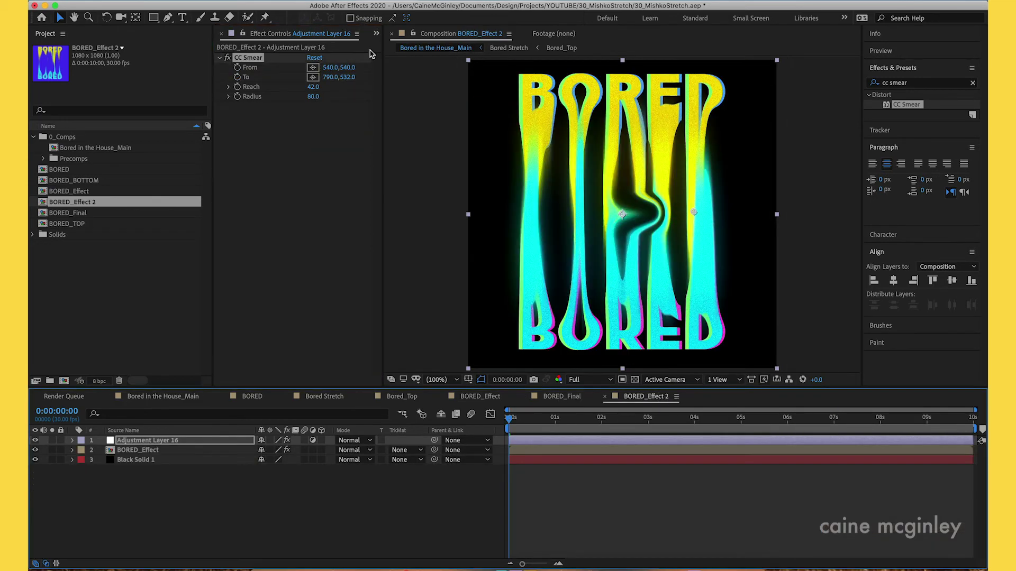
pyautogui.click(314, 97)
pyautogui.press('Return')
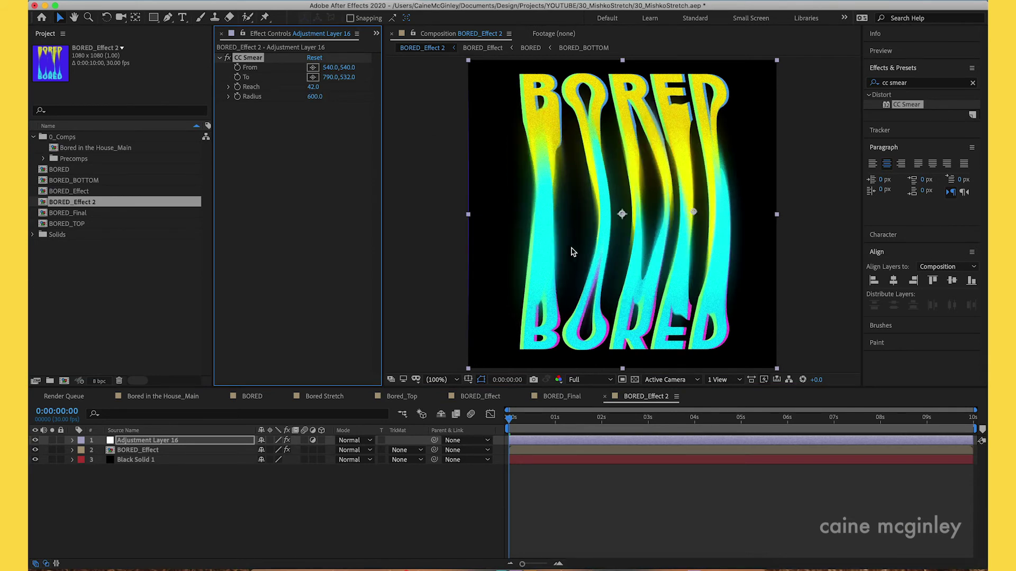
pyautogui.click(316, 70)
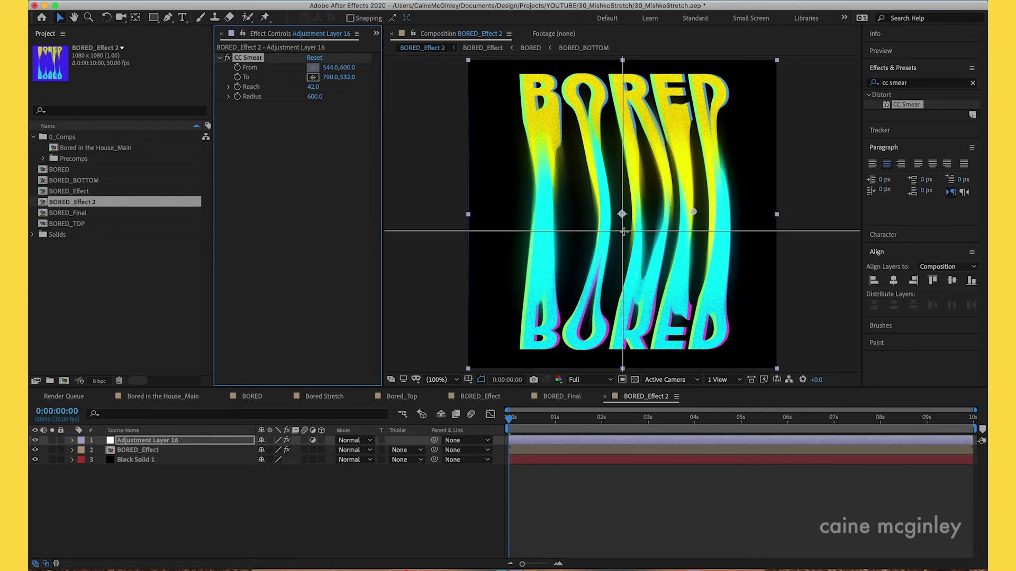
pyautogui.click(520, 199)
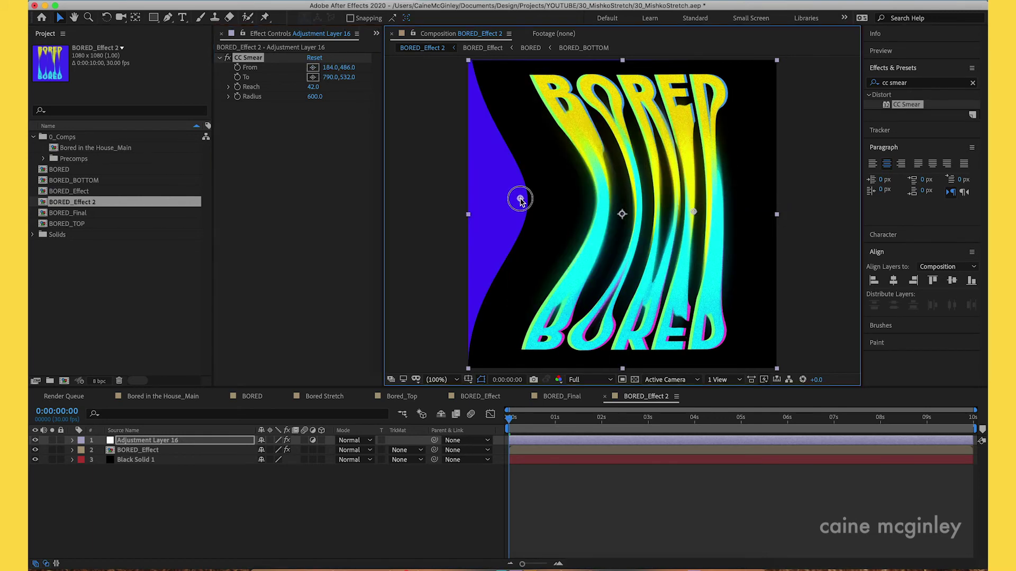
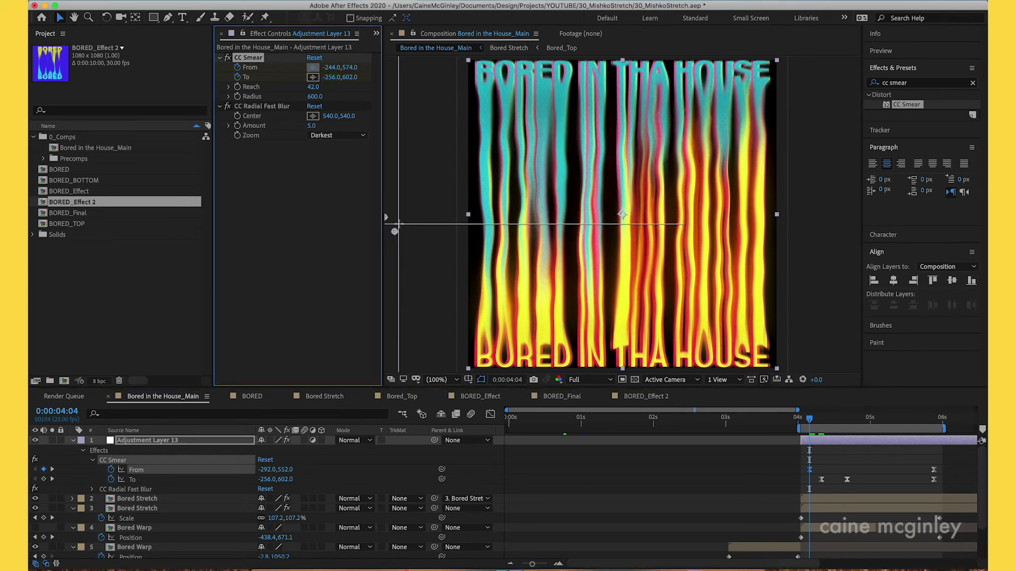
# Examine the CC Smear From point keyframes on the adjustment layer in Bored in the House_Main, with the composition view at 33.3%
pyautogui.click(809, 419)
pyautogui.moveTo(810, 419); pyautogui.dragTo(934, 423)
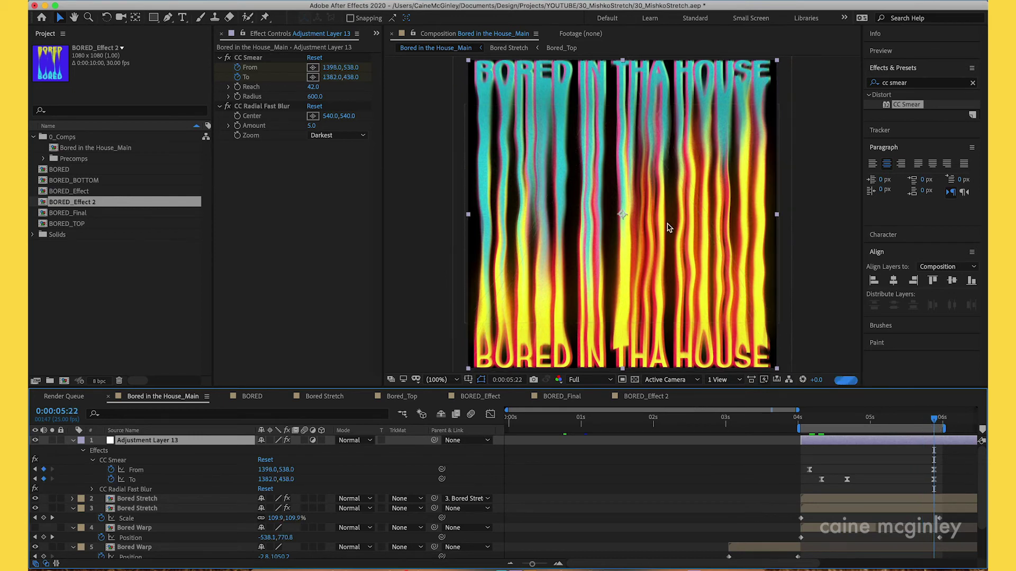
pyautogui.click(436, 379)
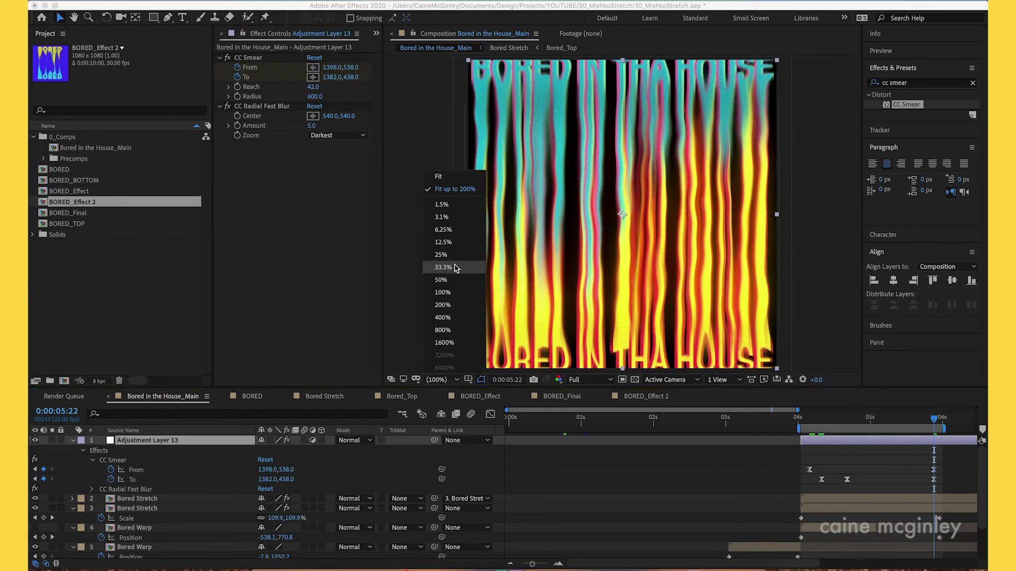
pyautogui.click(453, 266)
pyautogui.click(313, 67)
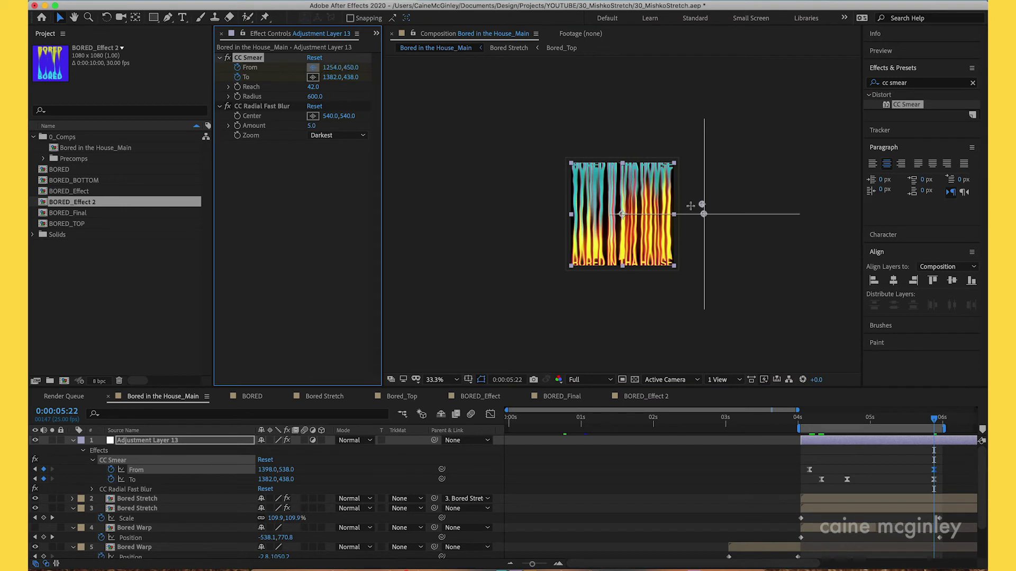
pyautogui.click(591, 246)
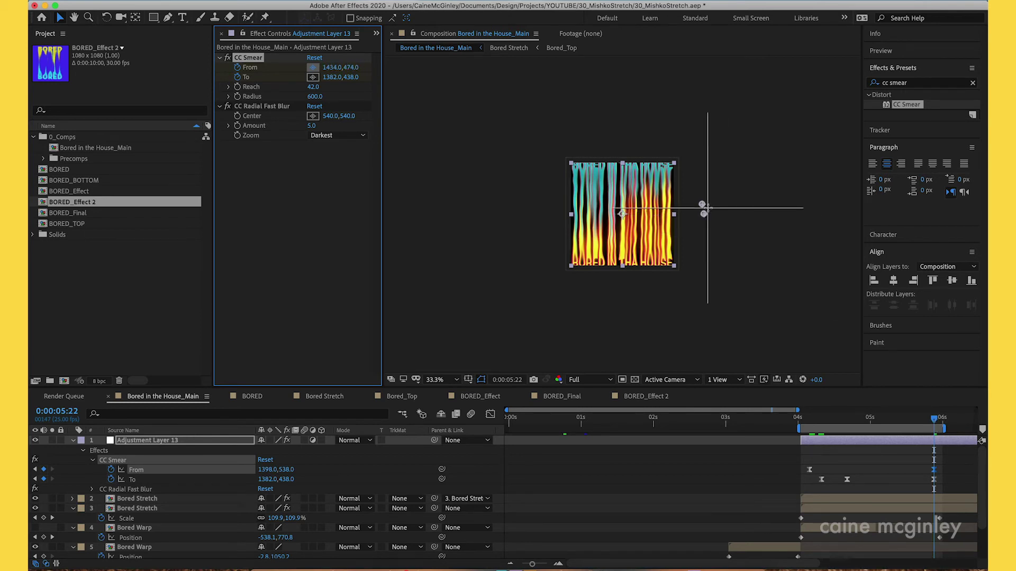
pyautogui.click(929, 423)
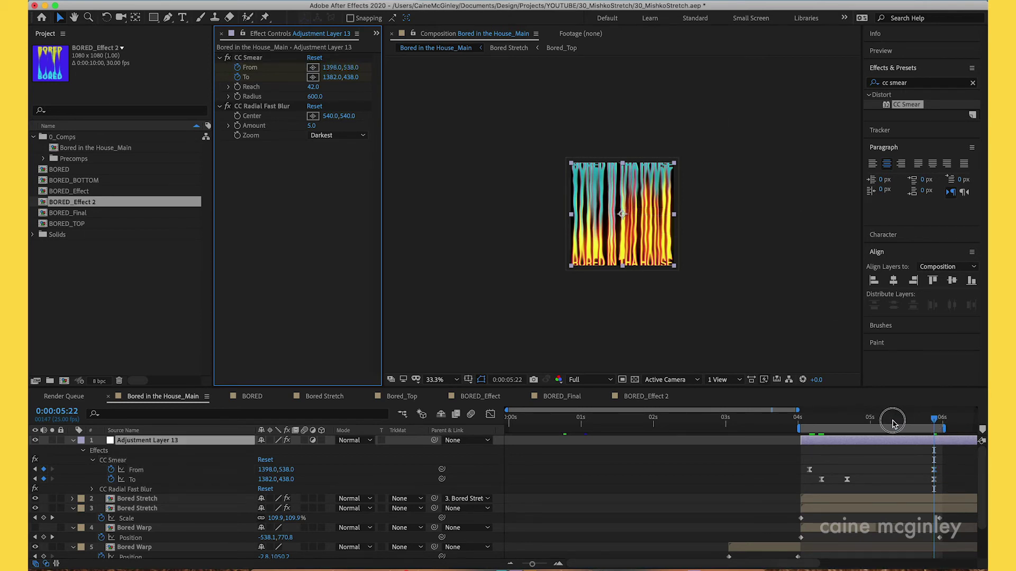
# Examine the CC Smear To point positions at its keyframes at 4:08, 4:17 and 5:22 in Bored in the House_Main
pyautogui.click(812, 421)
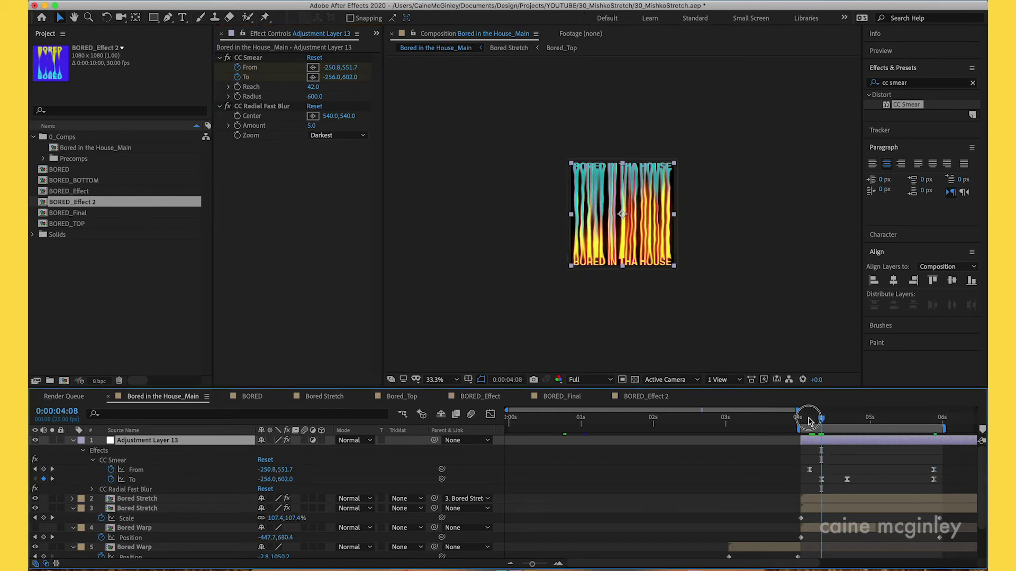
pyautogui.moveTo(818, 423)
pyautogui.mouseDown()
pyautogui.moveTo(843, 425)
pyautogui.moveTo(832, 426)
pyautogui.mouseUp()
pyautogui.click(313, 77)
pyautogui.click(546, 219)
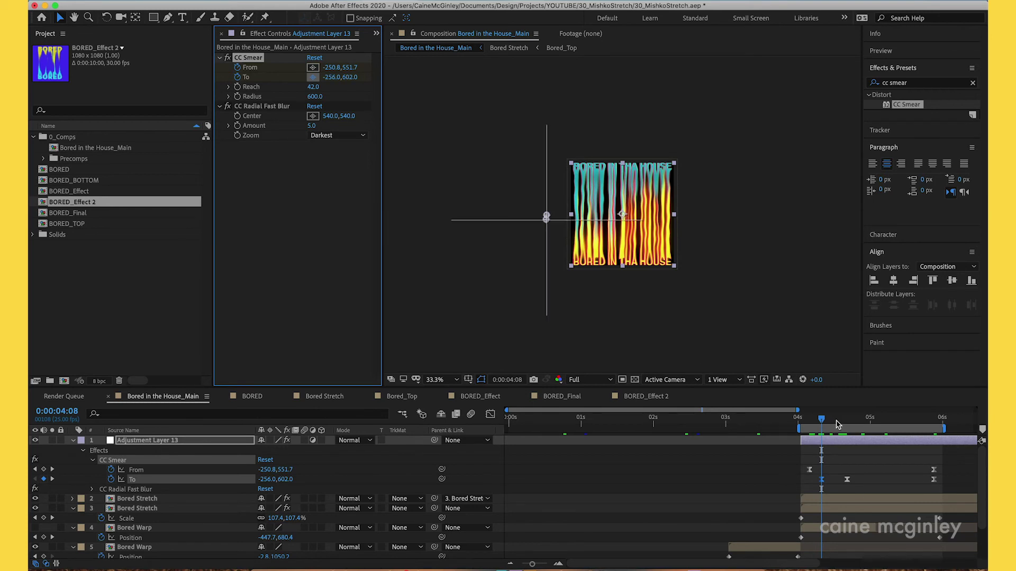
pyautogui.click(846, 425)
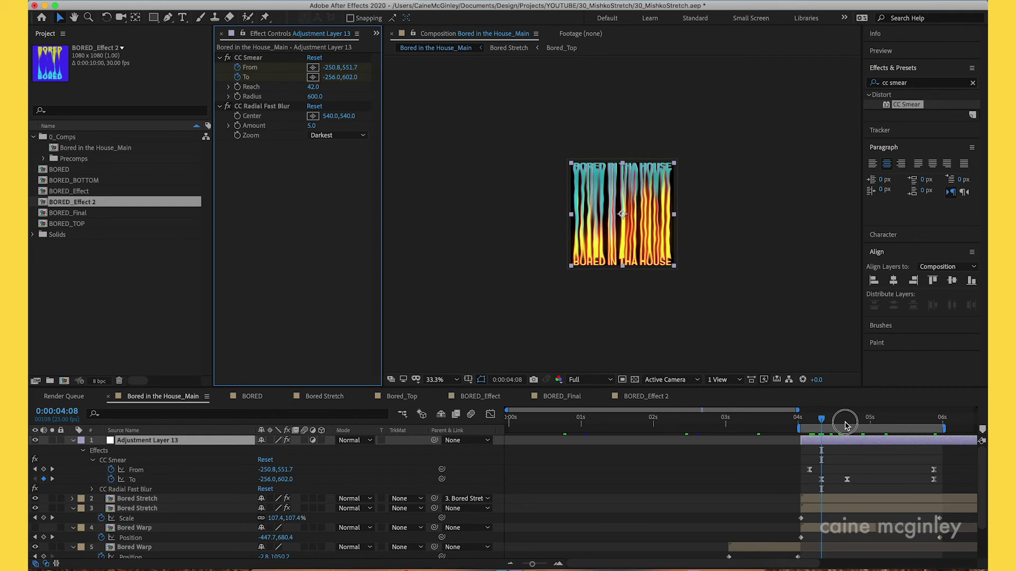
pyautogui.click(846, 422)
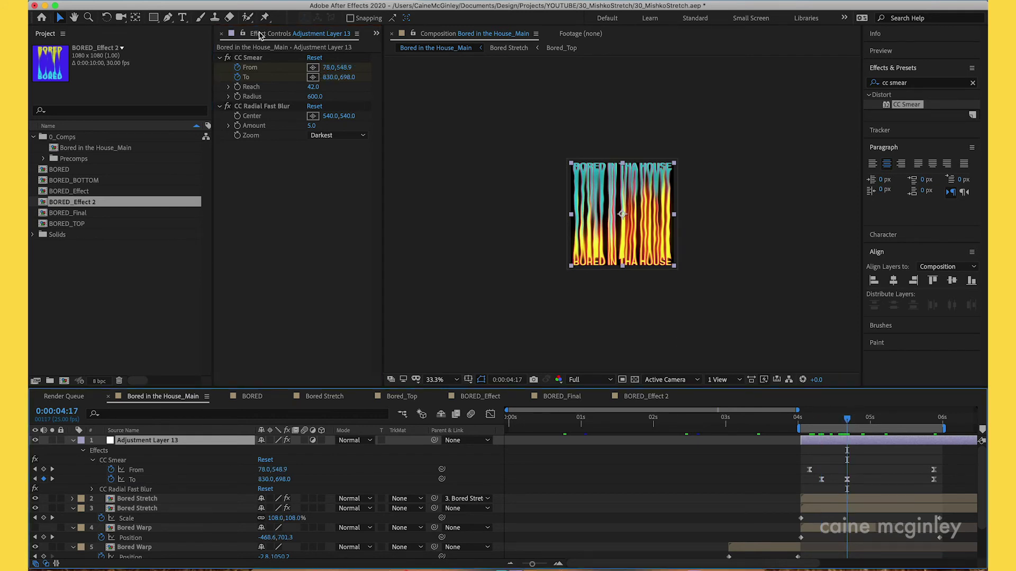
pyautogui.click(313, 76)
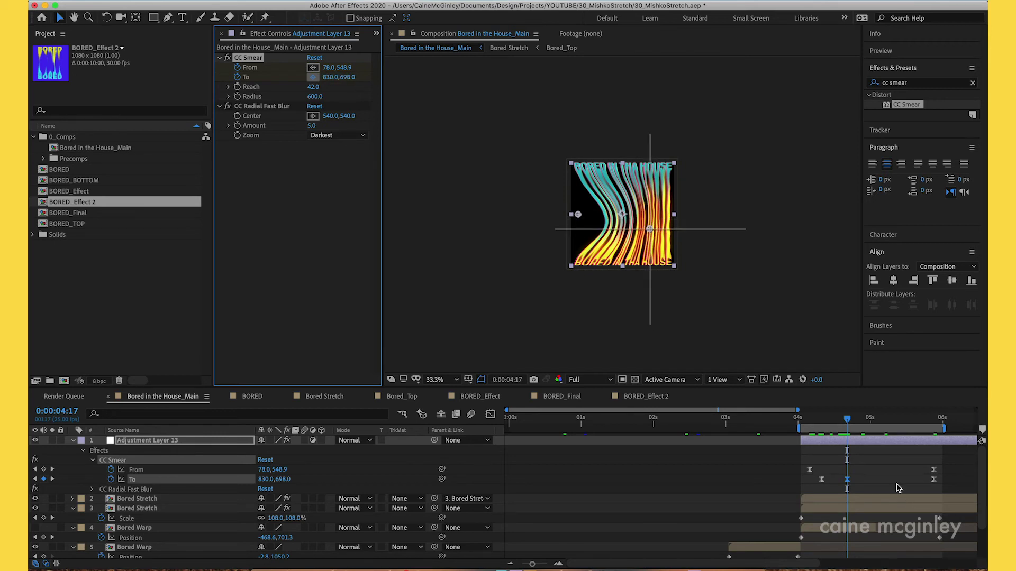
pyautogui.click(843, 419)
pyautogui.click(931, 434)
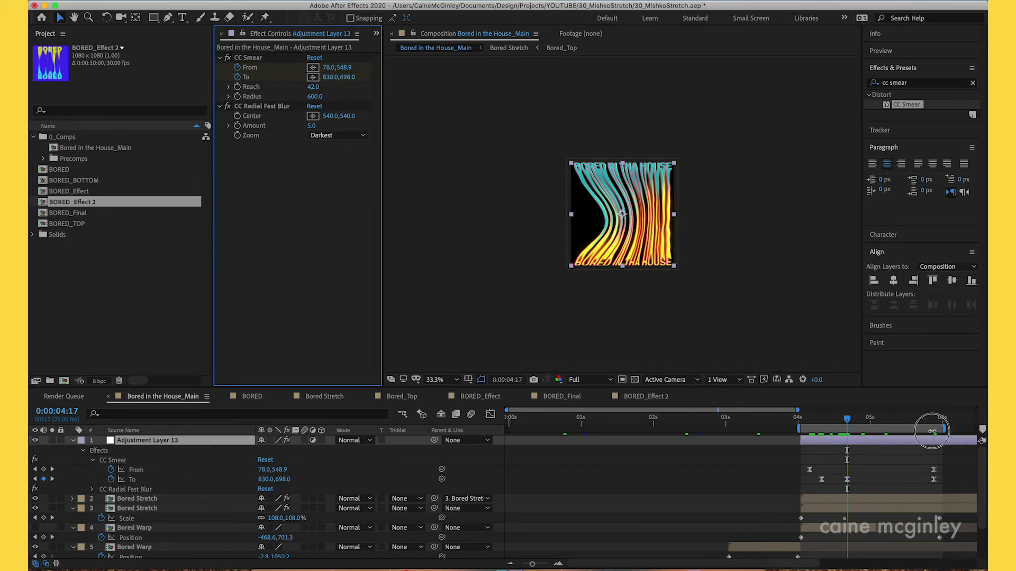
pyautogui.click(933, 418)
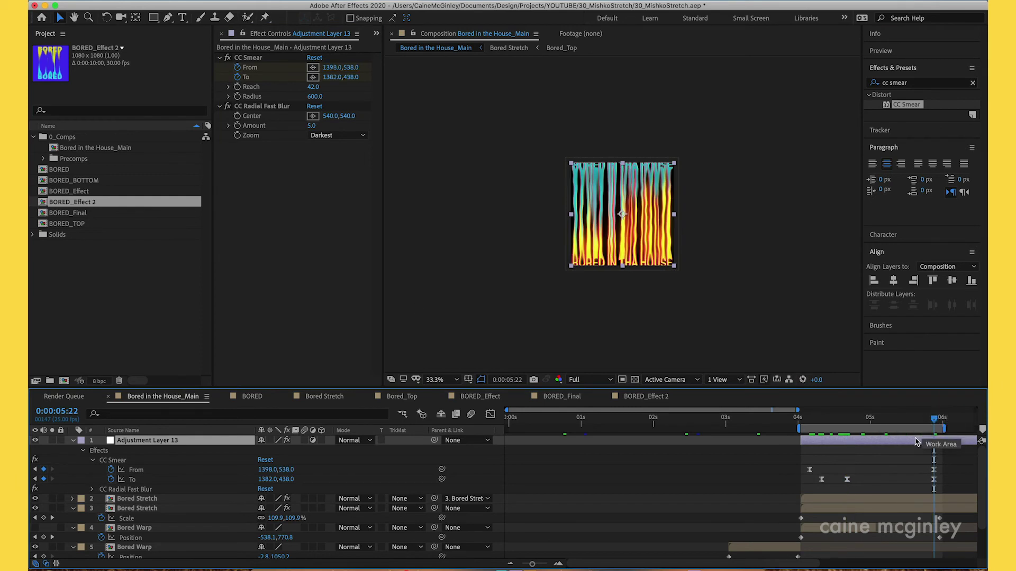
pyautogui.click(313, 77)
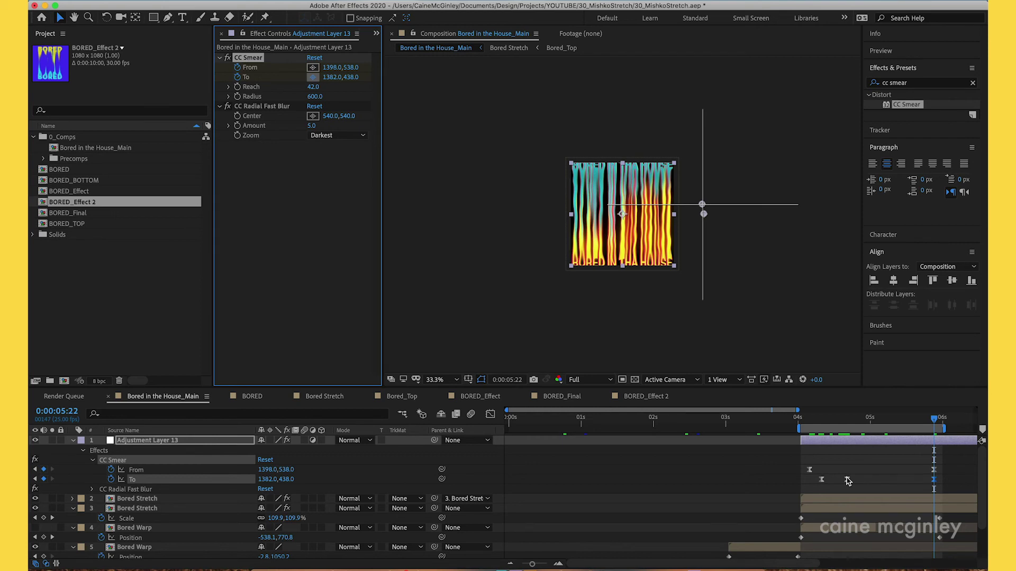
# Open the nested Bored Warp composition and inspect its adjustment layer's Turbulent Displace settings, including the Evolution expression
pyautogui.click(760, 424)
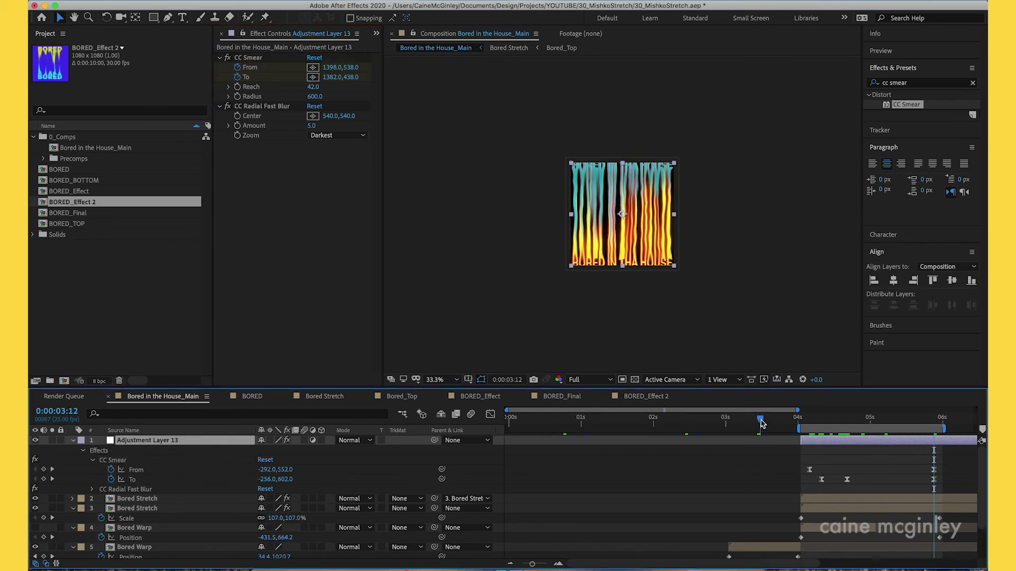
pyautogui.scroll(-1, 761, 501)
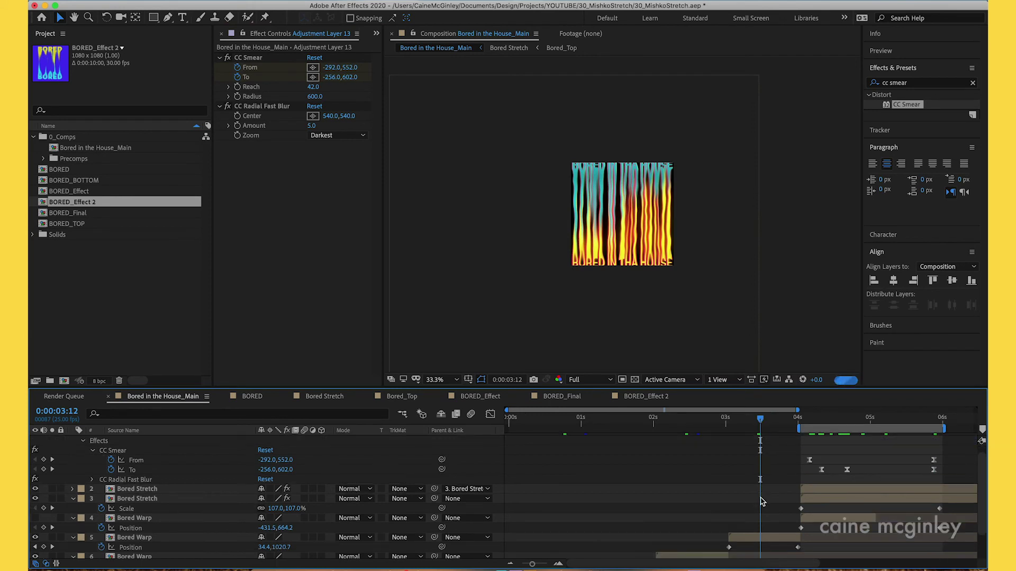
pyautogui.scroll(-3, 762, 502)
pyautogui.click(755, 508)
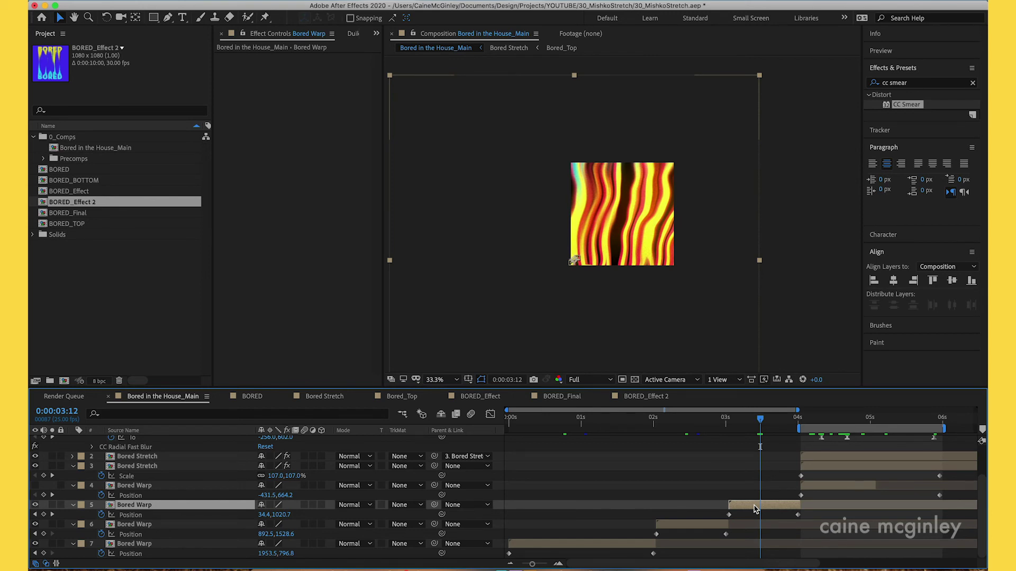
pyautogui.doubleClick(755, 509)
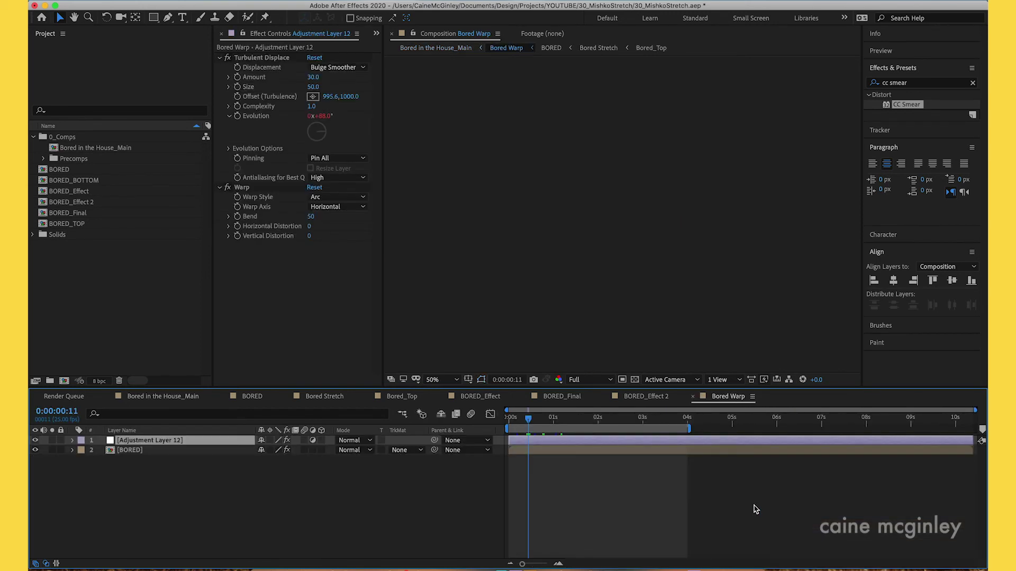
pyautogui.click(523, 419)
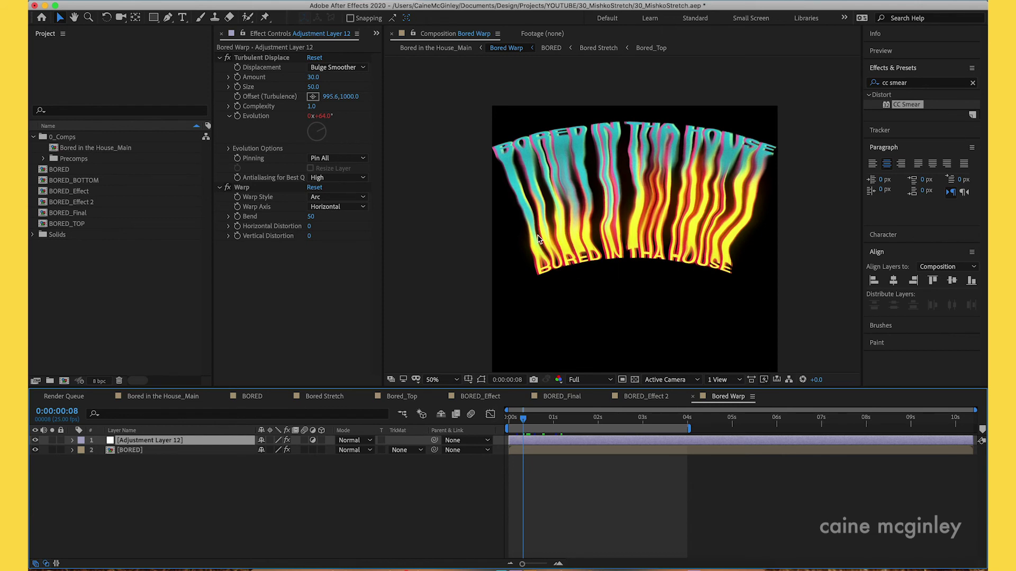
pyautogui.click(252, 58)
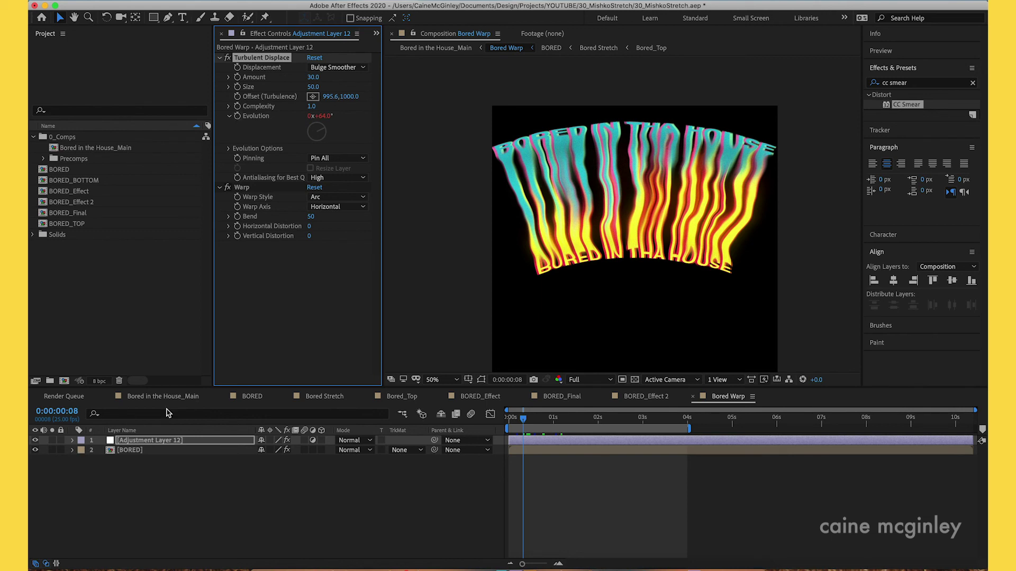
pyautogui.click(72, 440)
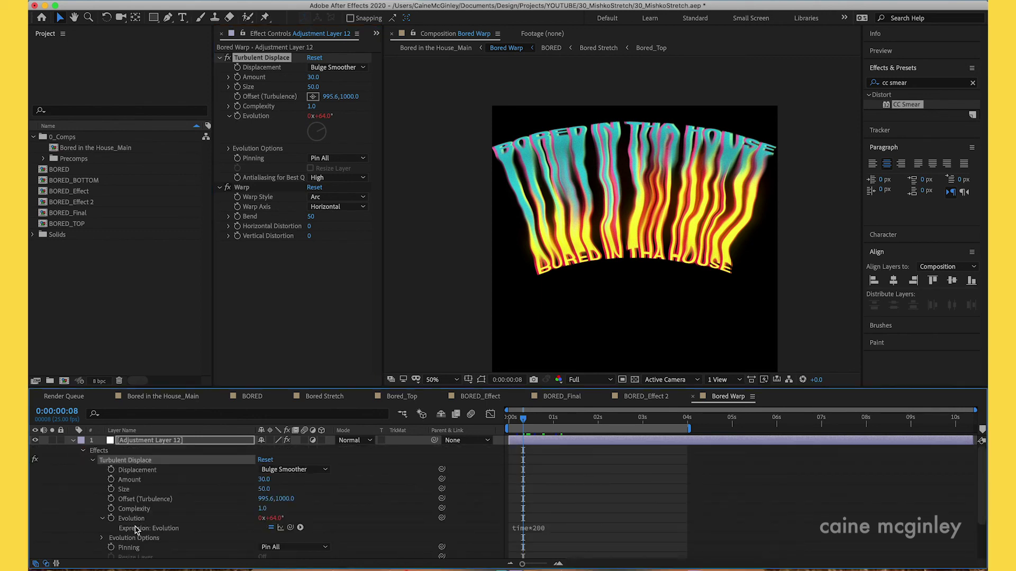
# Examine the Turbulent Displace Evolution expression over time in Bored Warp, and return to the Bored in the House_Main composition
pyautogui.click(555, 528)
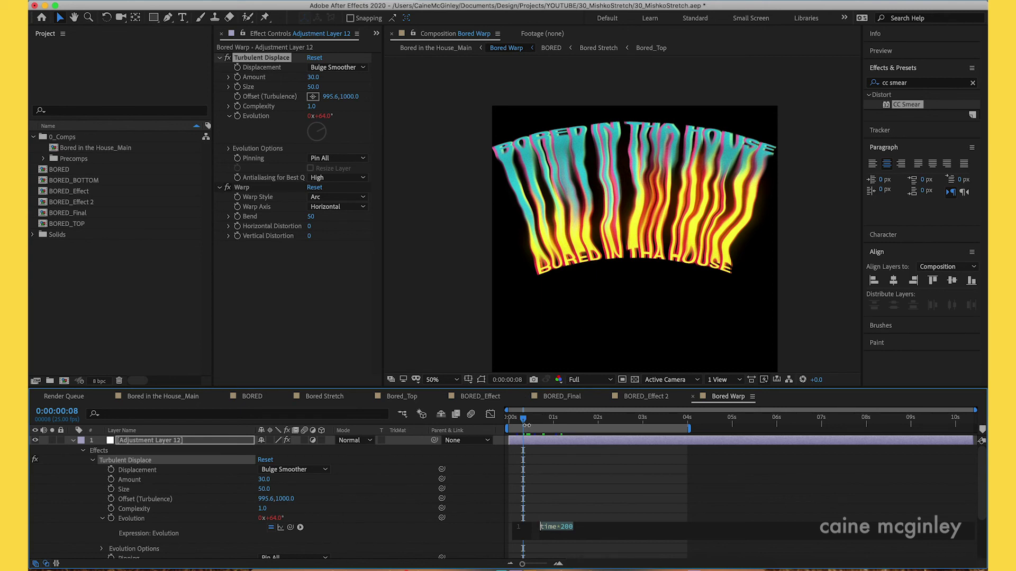
pyautogui.moveTo(523, 418); pyautogui.dragTo(553, 422)
pyautogui.press('Tab')
pyautogui.click(587, 439)
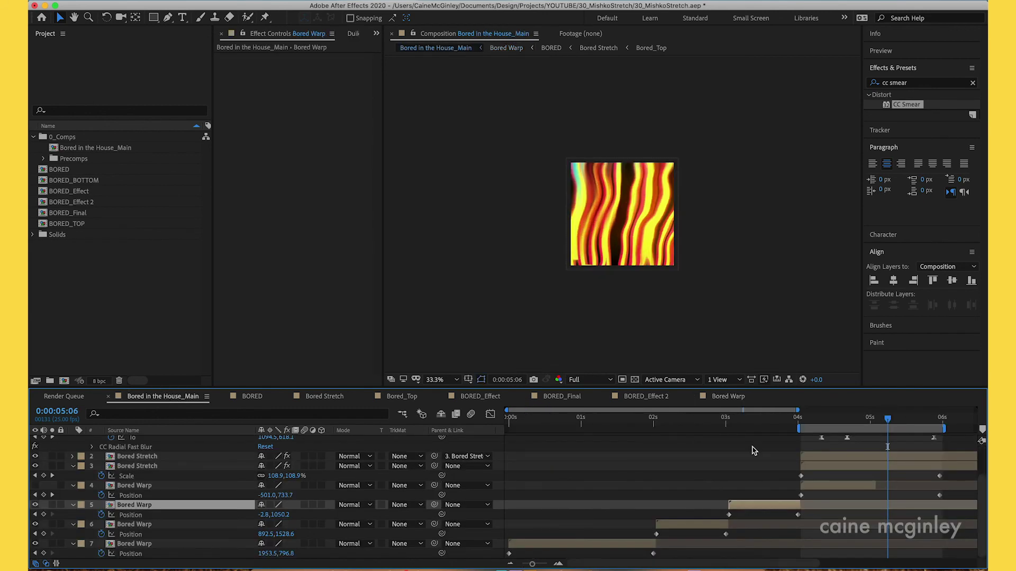
# Review the Bored Warp layers' movement through the timeline, reveal layer 5's Scale, and fit the composition view at 4:10
pyautogui.moveTo(767, 418); pyautogui.dragTo(688, 436)
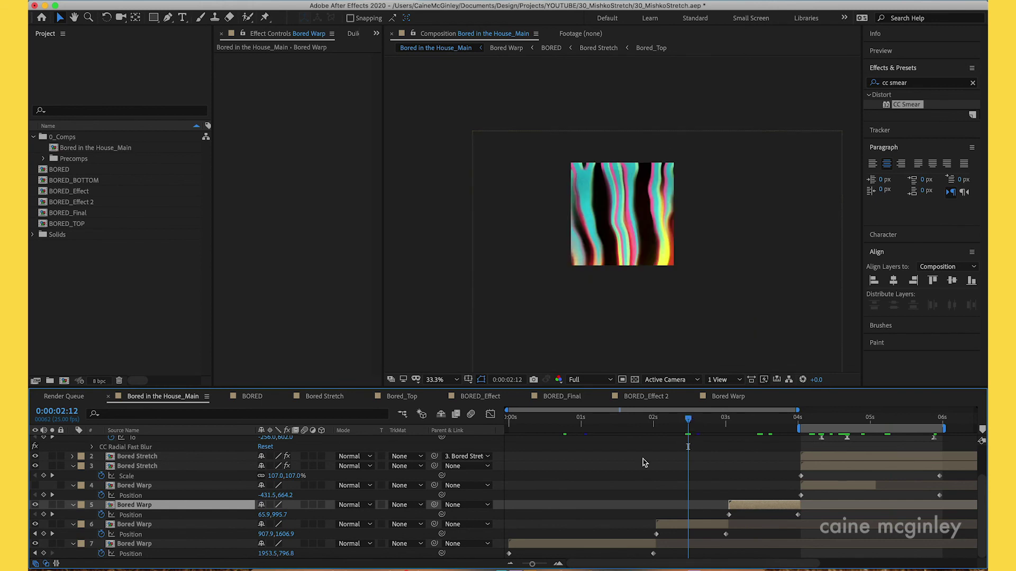
pyautogui.press('s')
pyautogui.moveTo(689, 420); pyautogui.dragTo(622, 427)
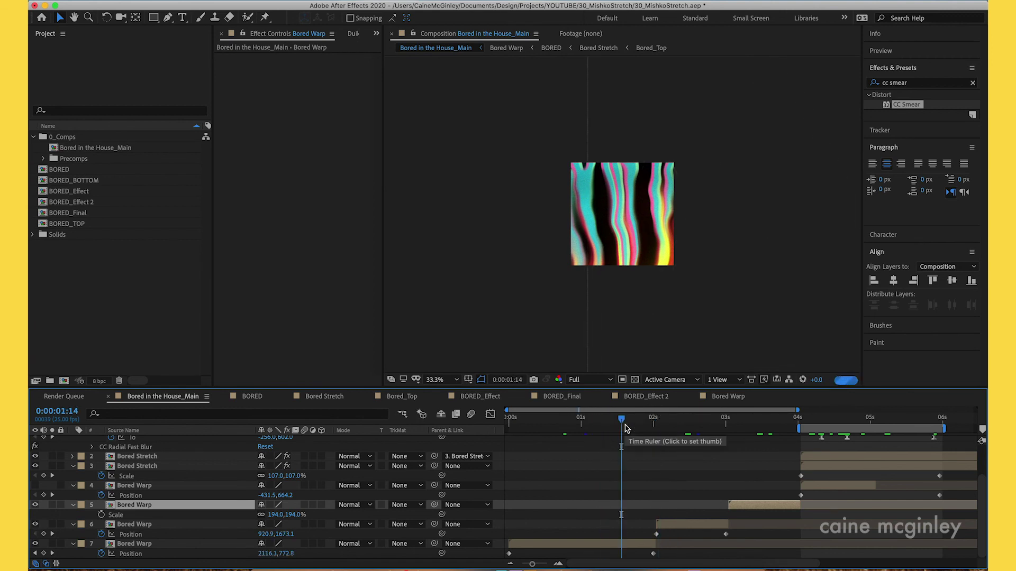
pyautogui.moveTo(626, 427); pyautogui.dragTo(825, 427)
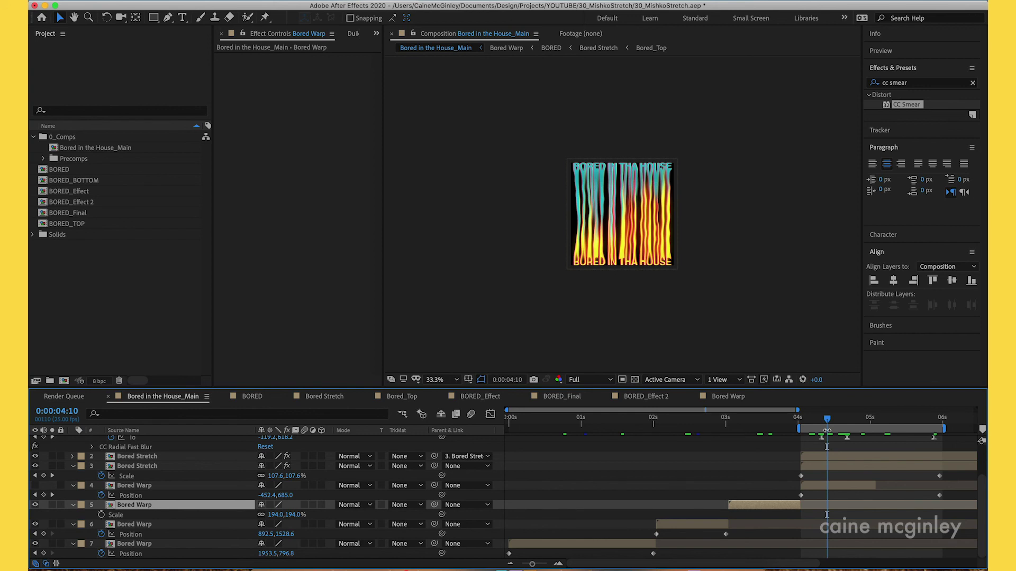
pyautogui.click(438, 380)
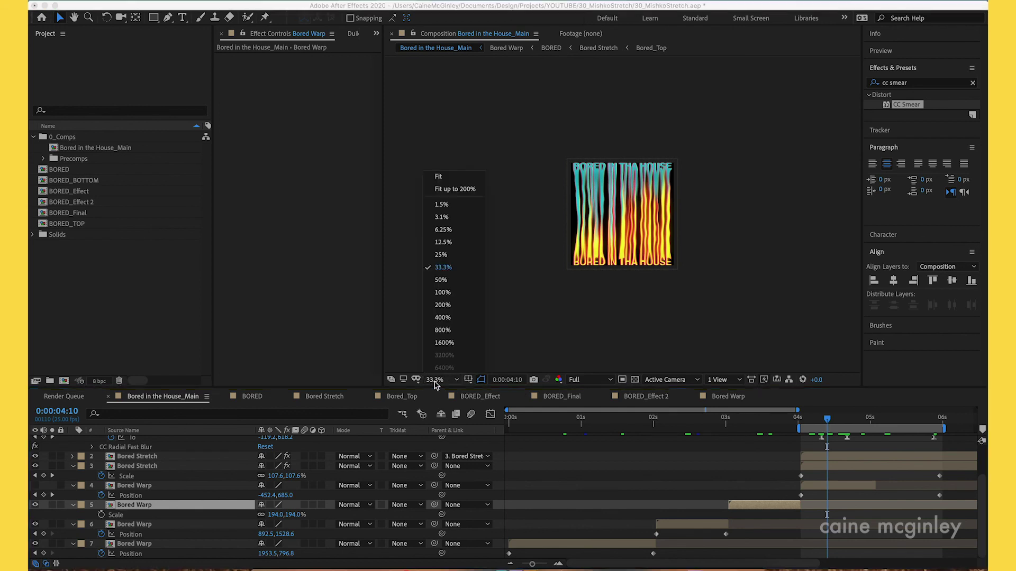
pyautogui.click(462, 198)
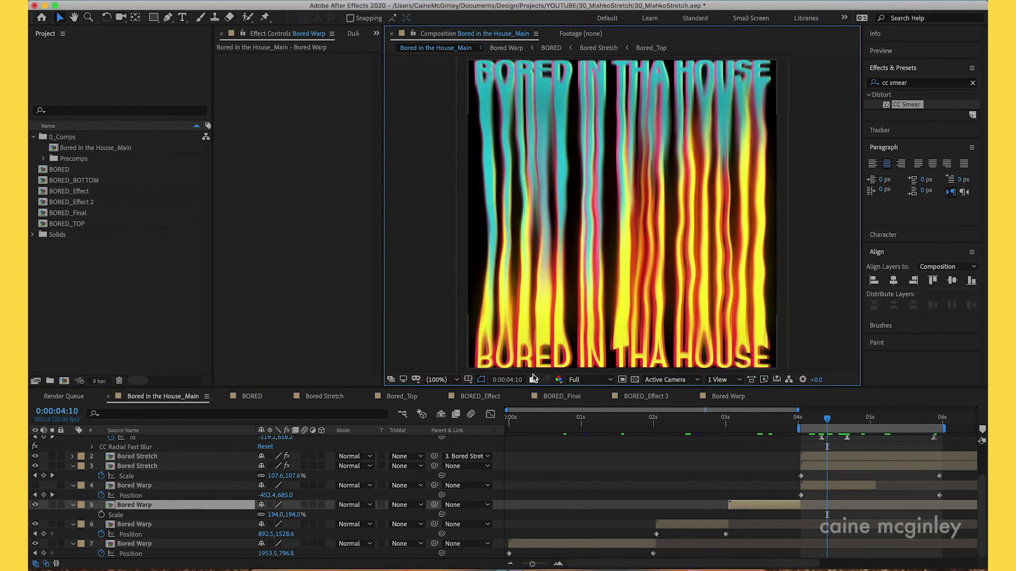